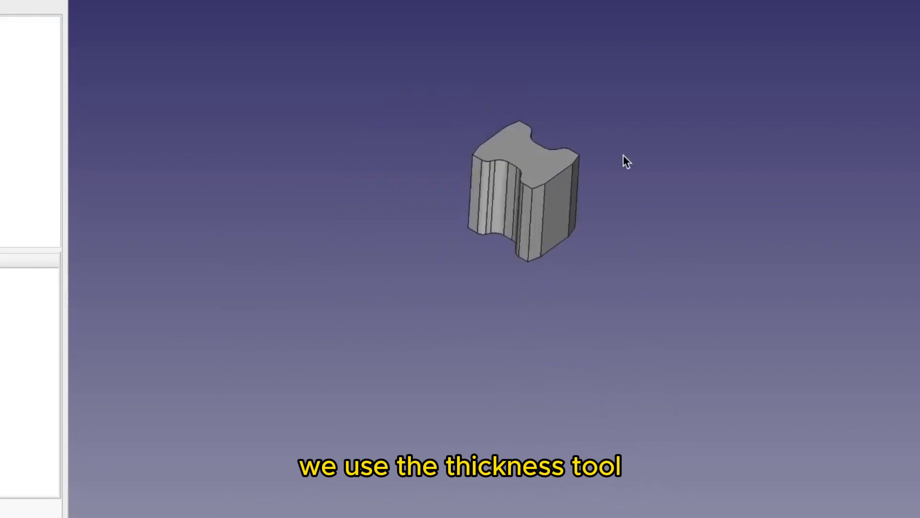
Hollow the extruded block with a Thickness on its selected flat side faces, using the Intersection join type.
scroll(623, 155, up, 5)
middle_drag(591, 191, 587, 220)
middle_drag(626, 198, 384, 288)
click(526, 335)
ctrl+click(571, 300)
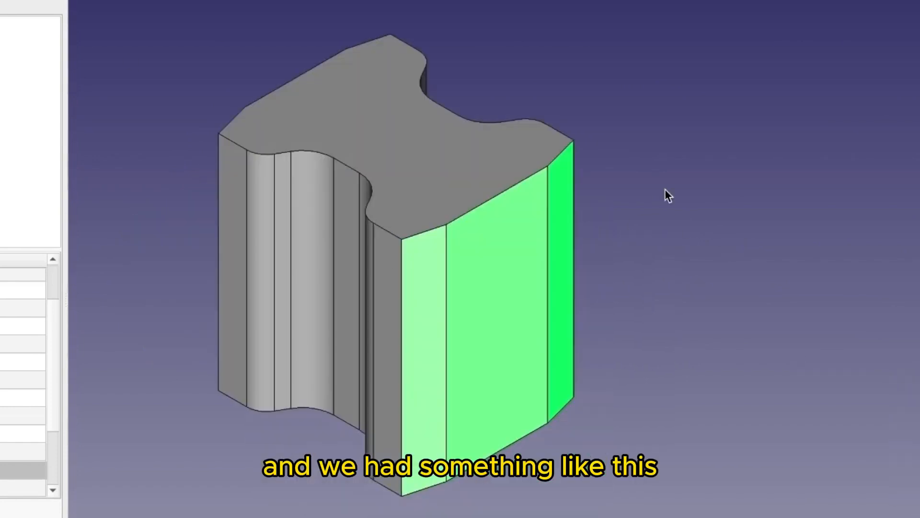
click(495, 79)
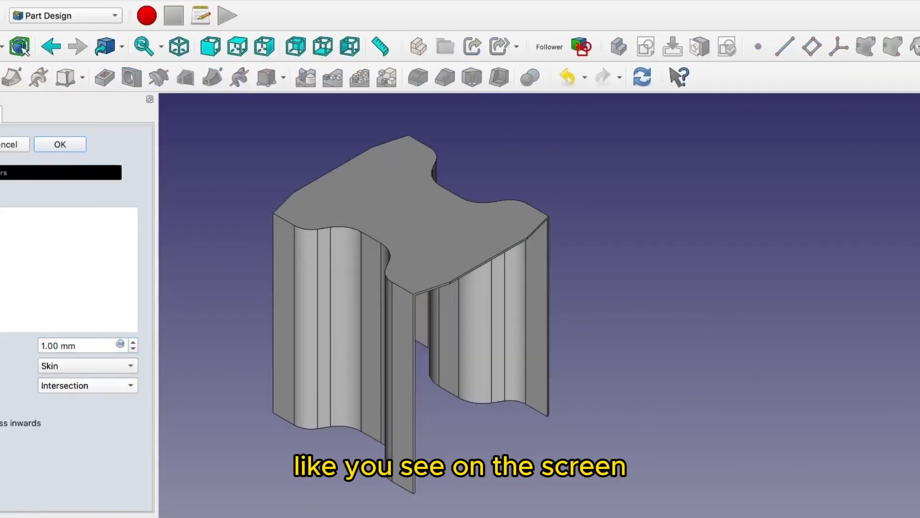
middle_drag(522, 346, 506, 290)
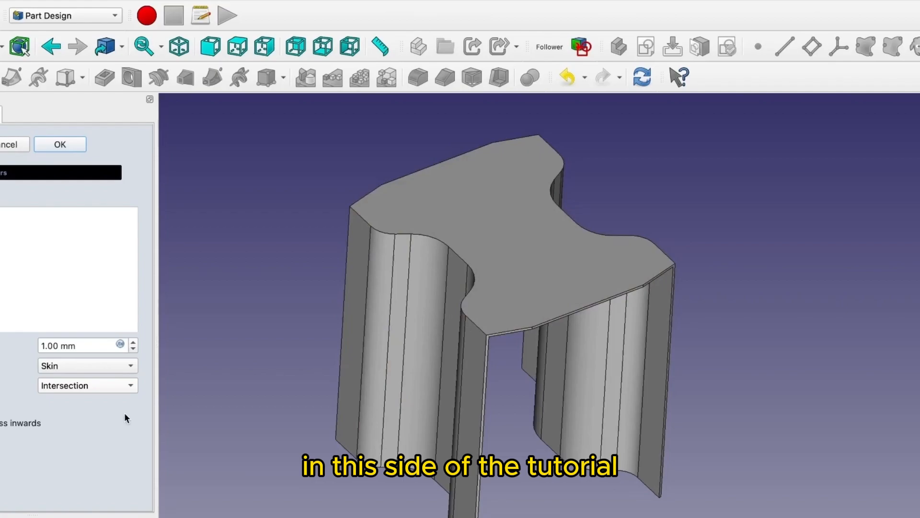
drag(58, 346, 30, 346)
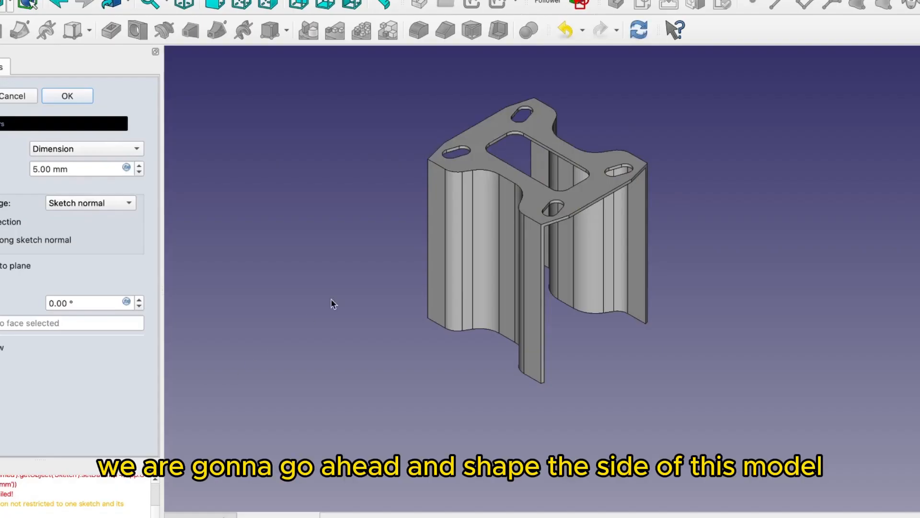
Open the extent type choices of the pocket that cuts the openings in the top plate.
click(91, 149)
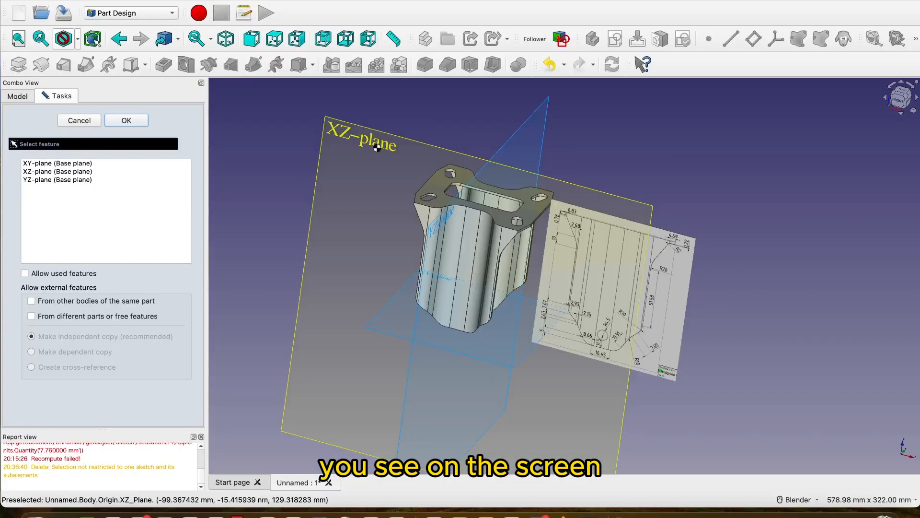
Place a sketch on the XZ plane and display the model in wireframe mode.
click(375, 147)
scroll(498, 370, up, 5)
scroll(499, 370, down, 4)
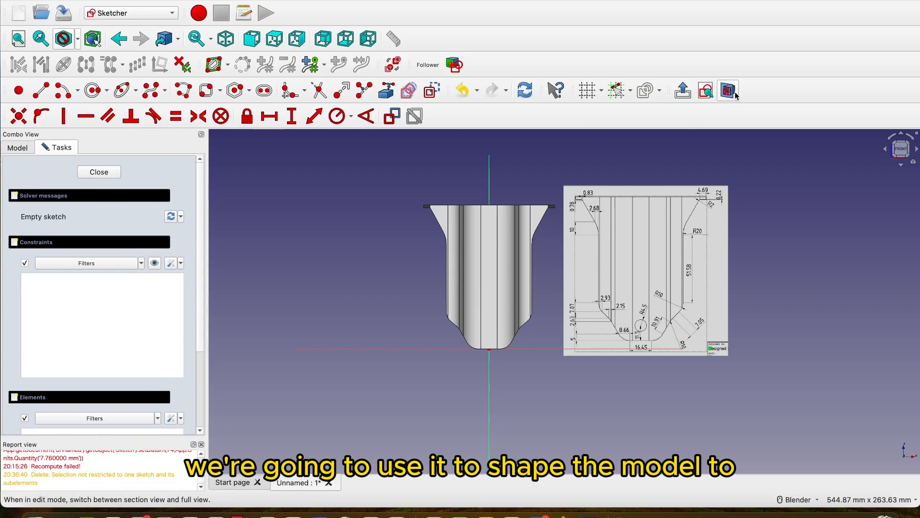
click(77, 39)
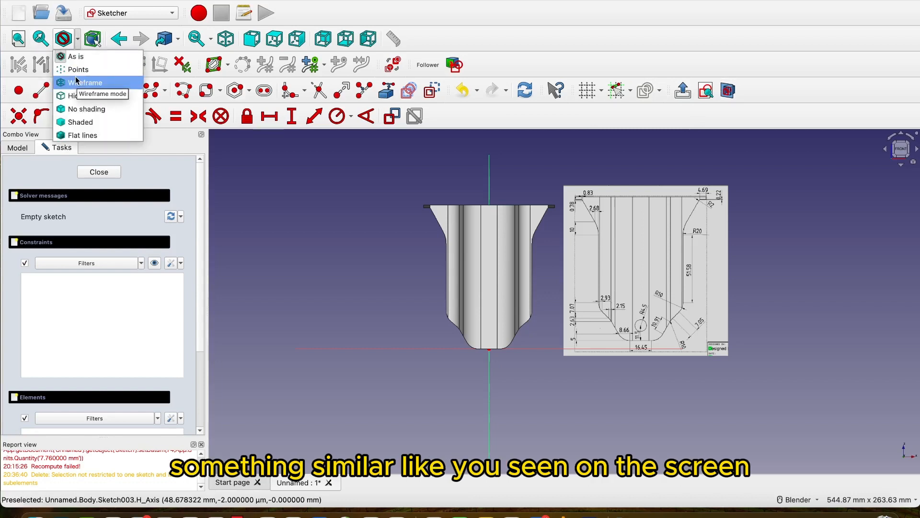
click(76, 82)
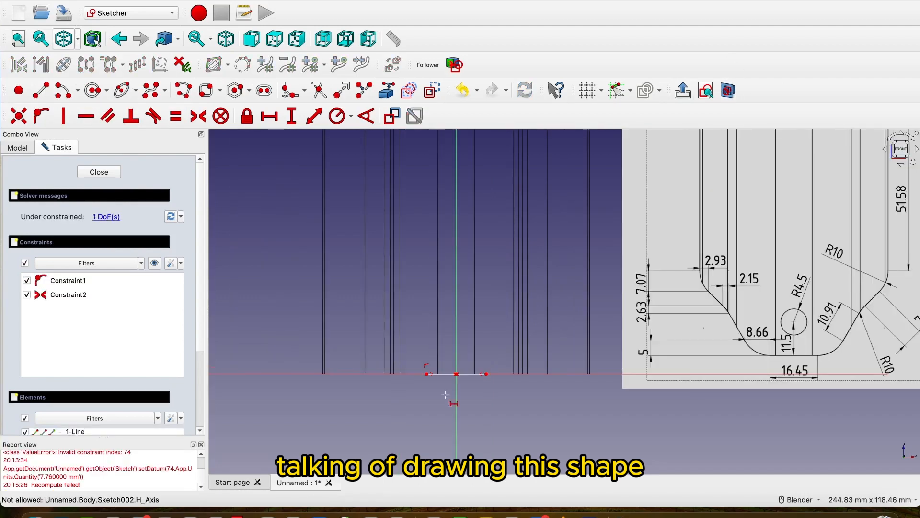
Set the bottom line's length to 16.45 mm and the adjoining arc's width to 8.66 mm and height to 5 mm.
text(16.45)
key(Return)
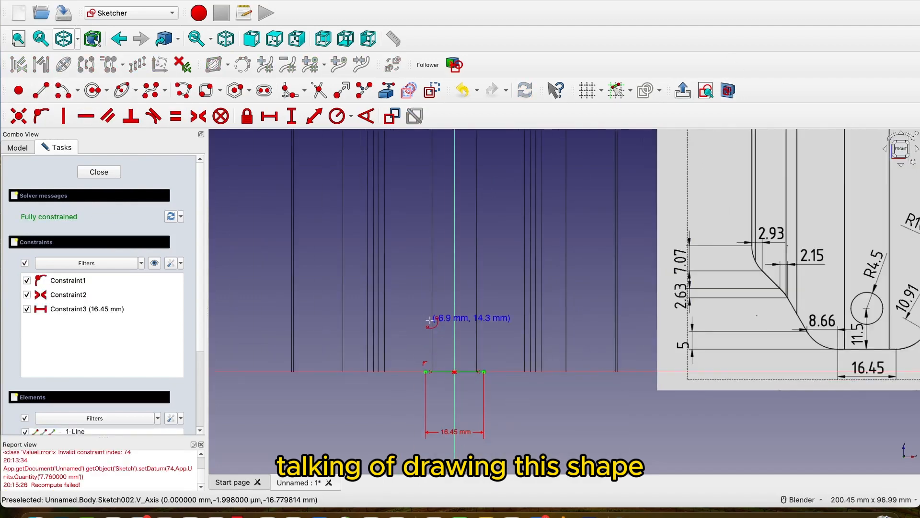
click(462, 372)
text(8.66)
key(Return)
click(388, 308)
click(431, 362)
text(5)
key(Return)
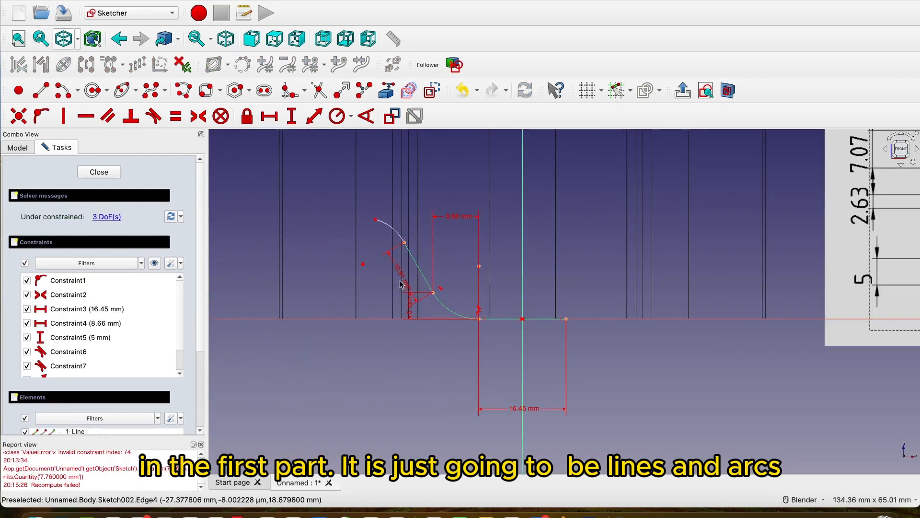
Add a 2.96 mm dimension to the side profile.
text(2.96)
key(Return)
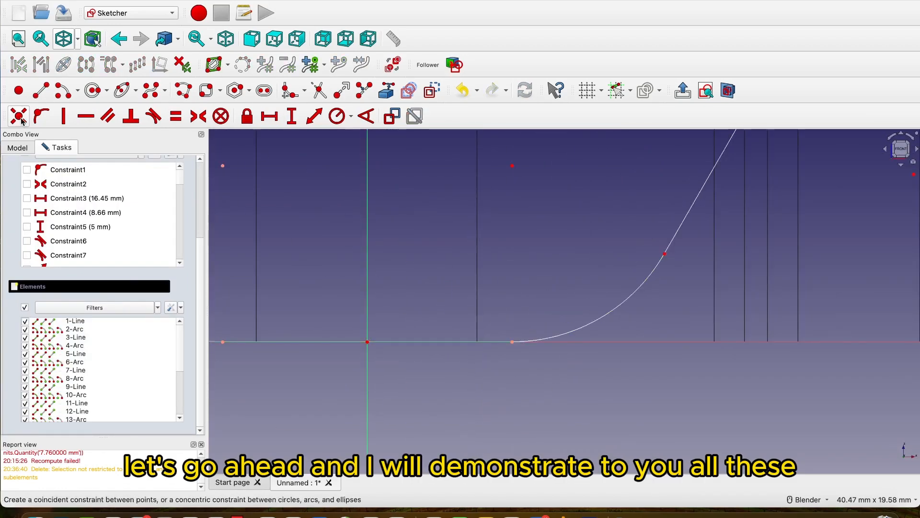
click(610, 398)
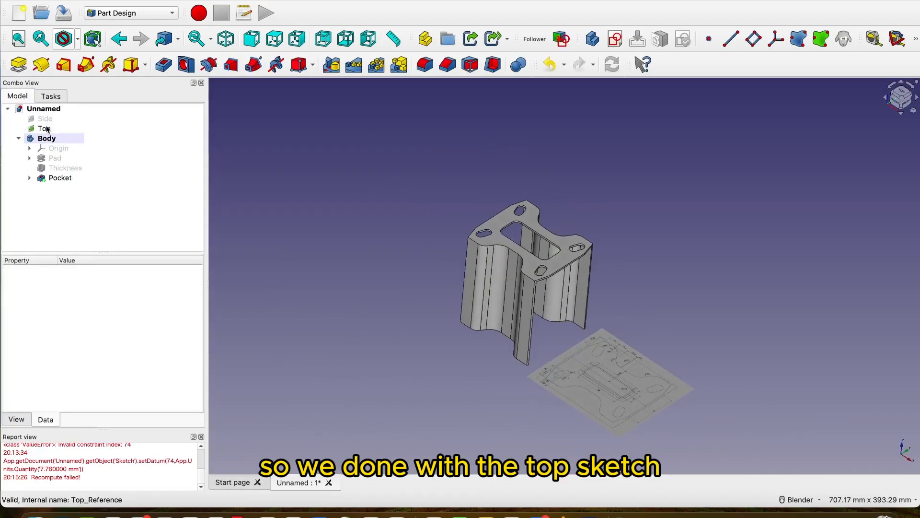
Hide the Top reference image and show the Side reference image beside the model.
click(45, 128)
key(space)
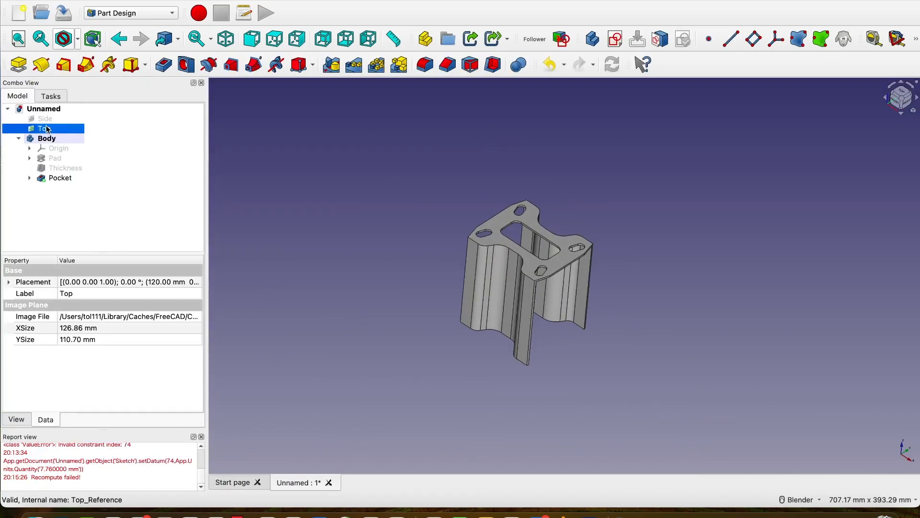
mouse_move(634, 284)
middle_down()
mouse_move(618, 259)
mouse_move(631, 267)
middle_up()
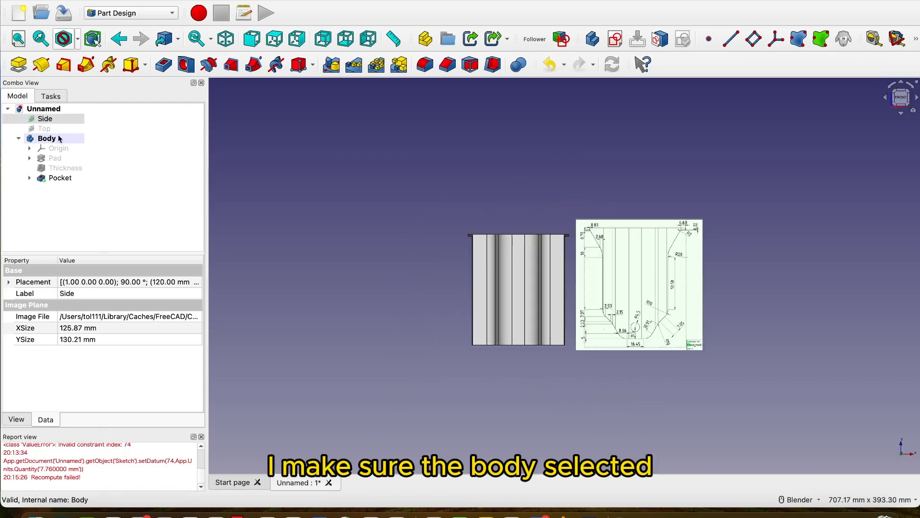
Create a new sketch in the Body on the XZ plane.
click(59, 137)
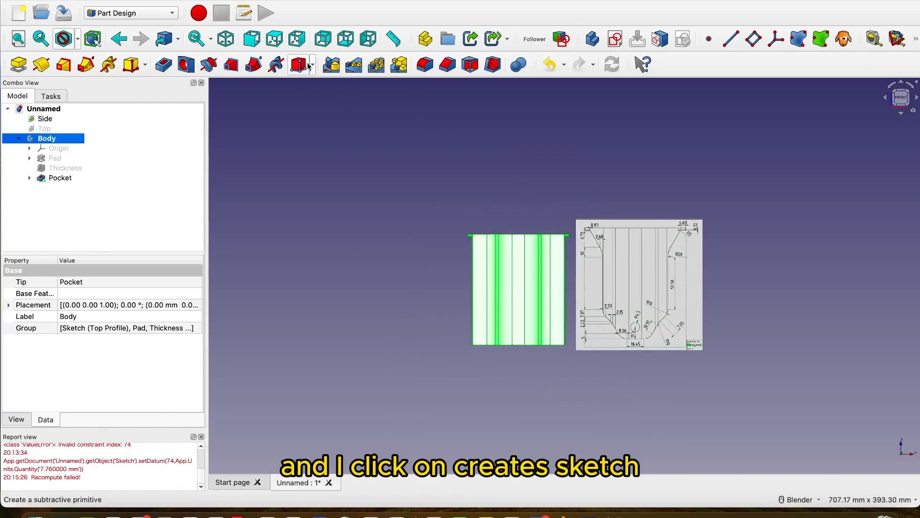
click(615, 42)
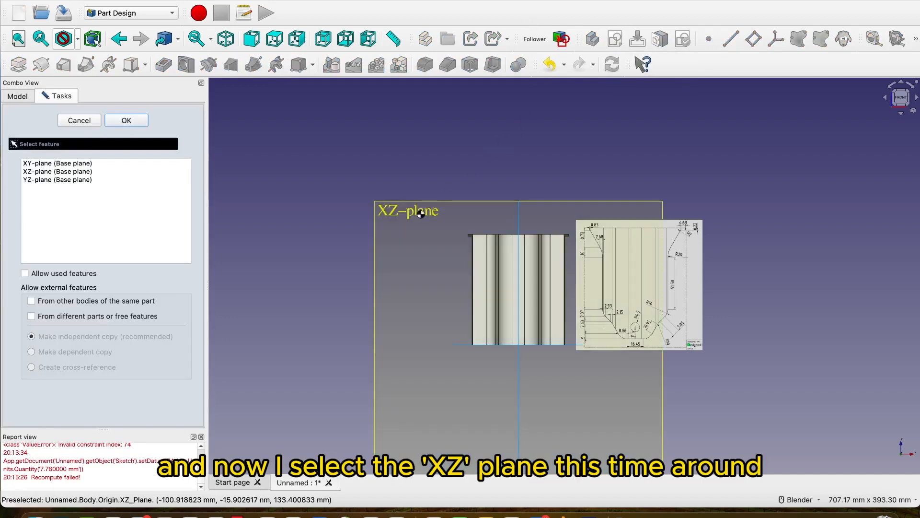
click(418, 214)
Display the model in wireframe mode and turn on the section view for the sketch.
scroll(631, 300, up, 5)
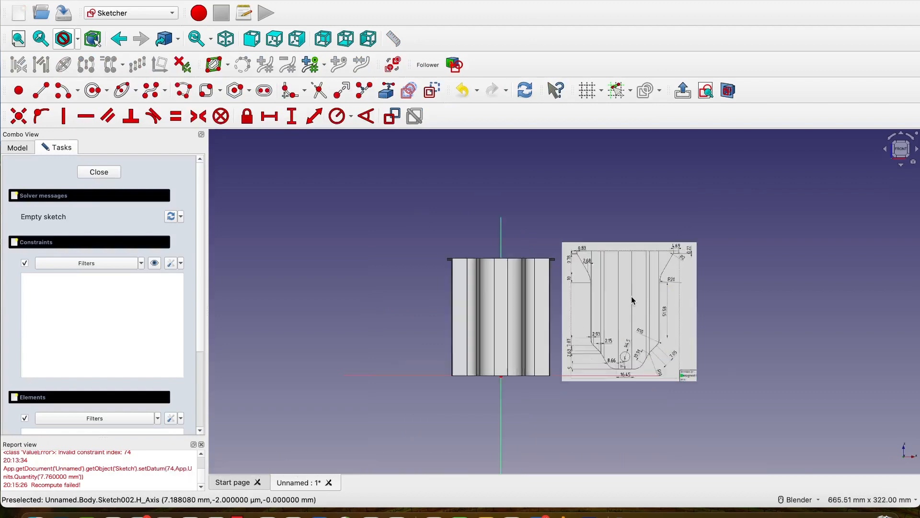
scroll(631, 294, down, 3)
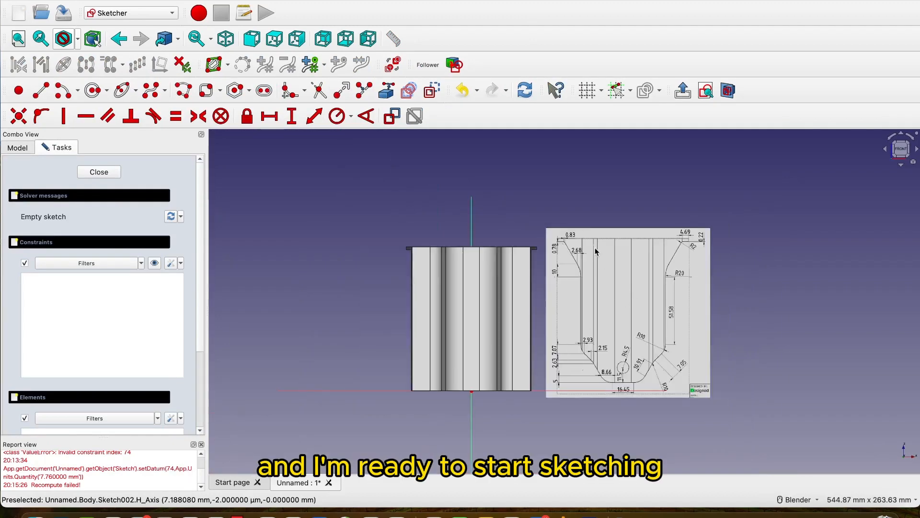
scroll(474, 381, up, 2)
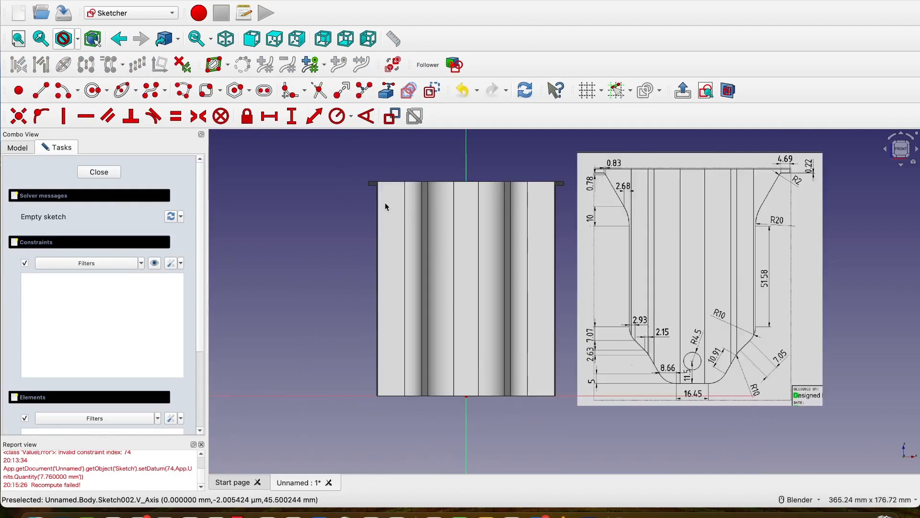
click(77, 41)
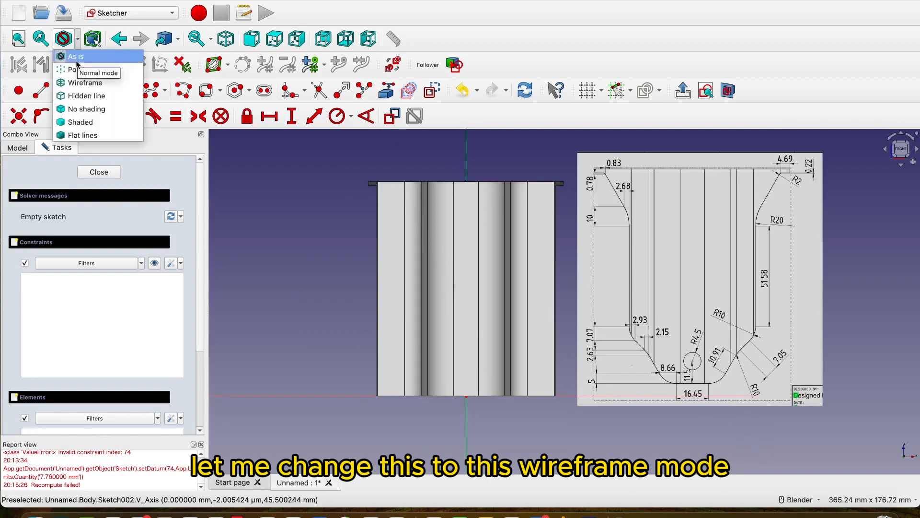
click(80, 80)
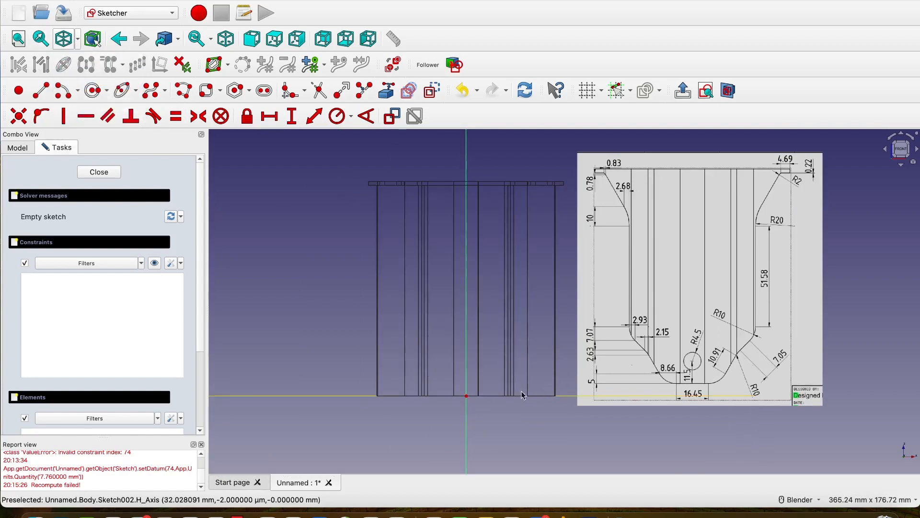
click(728, 91)
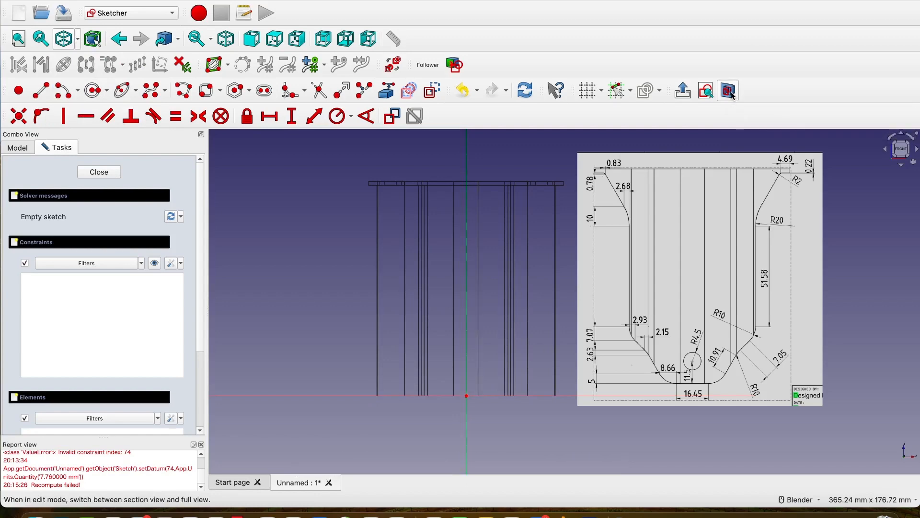
Sketch a line about 22.3 mm long on the horizontal axis, spanning the origin at the model's base.
scroll(733, 425, up, 4)
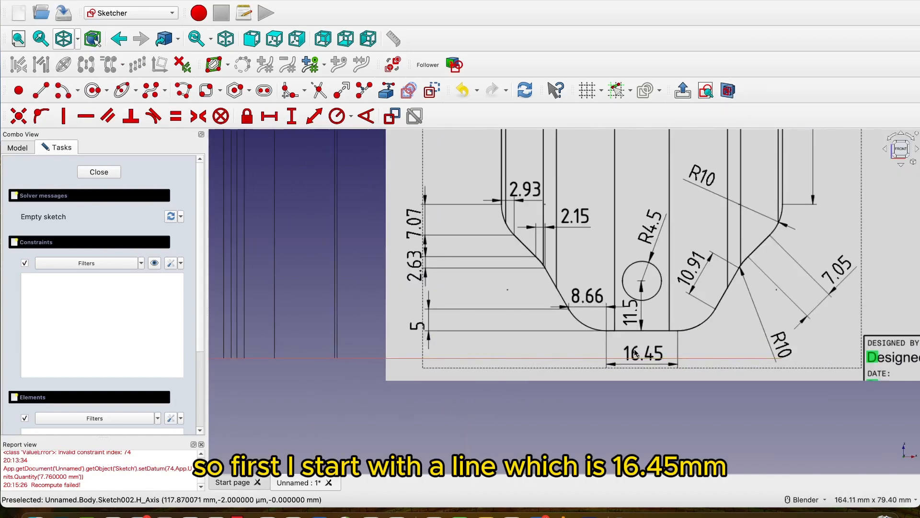
scroll(644, 357, down, 4)
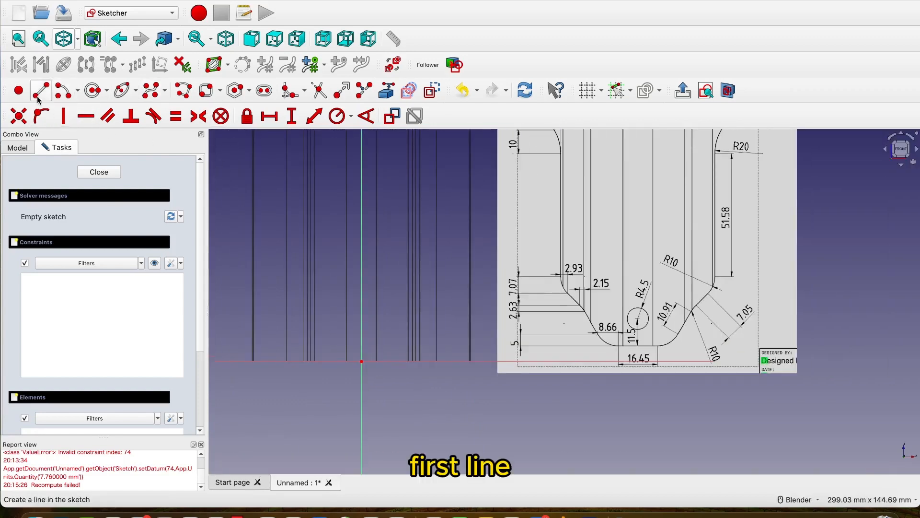
click(40, 95)
scroll(335, 354, up, 4)
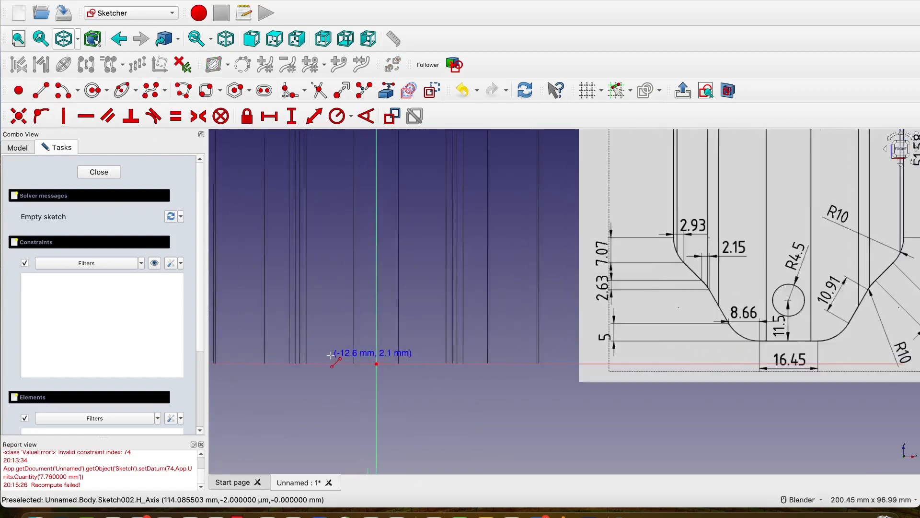
click(349, 367)
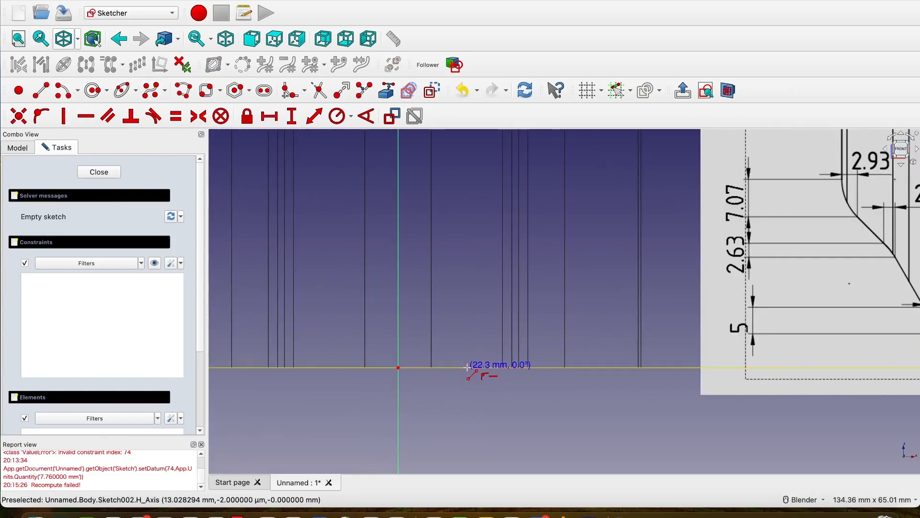
click(467, 367)
Constrain the base line's two endpoints to be symmetric about the origin.
click(349, 368)
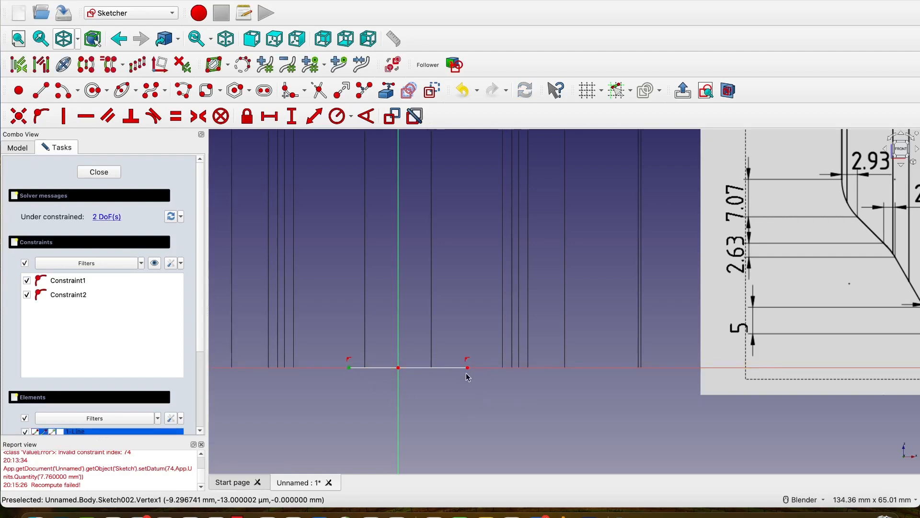
click(468, 369)
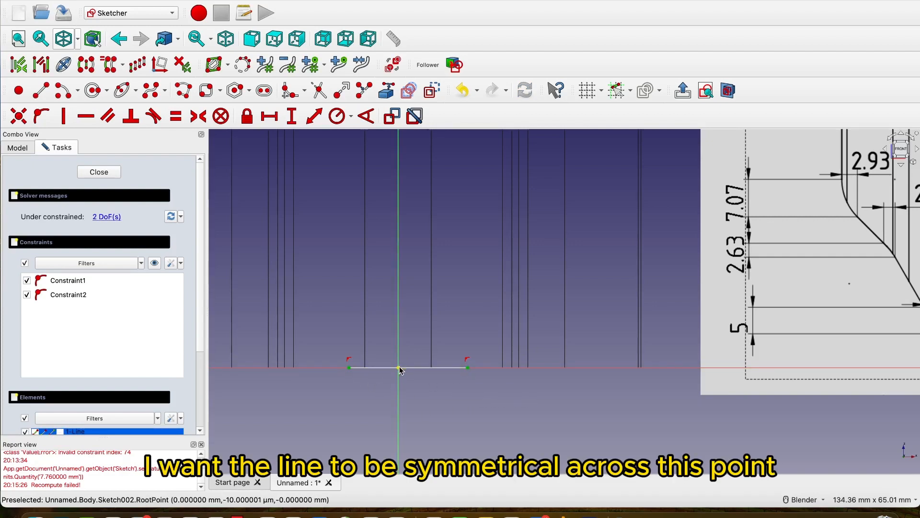
click(398, 368)
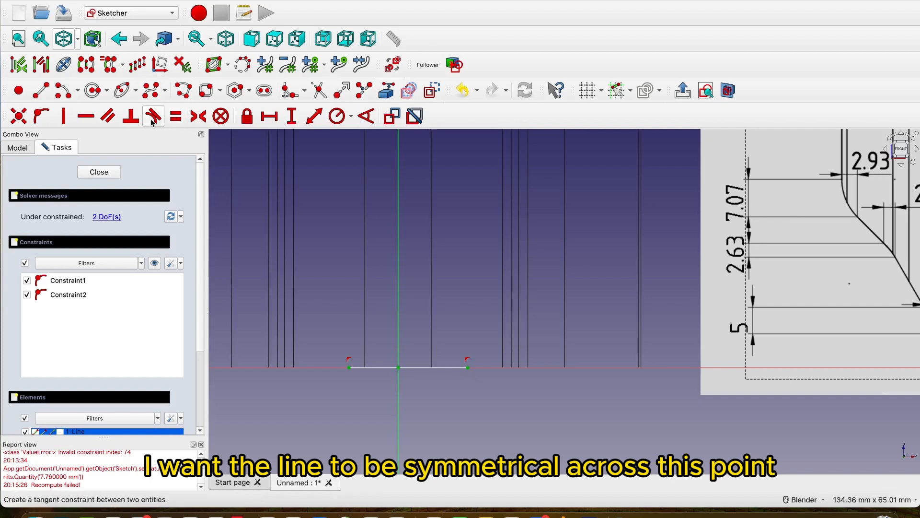
click(196, 118)
Set the base line's horizontal length to 16.45 mm.
scroll(527, 380, down, 3)
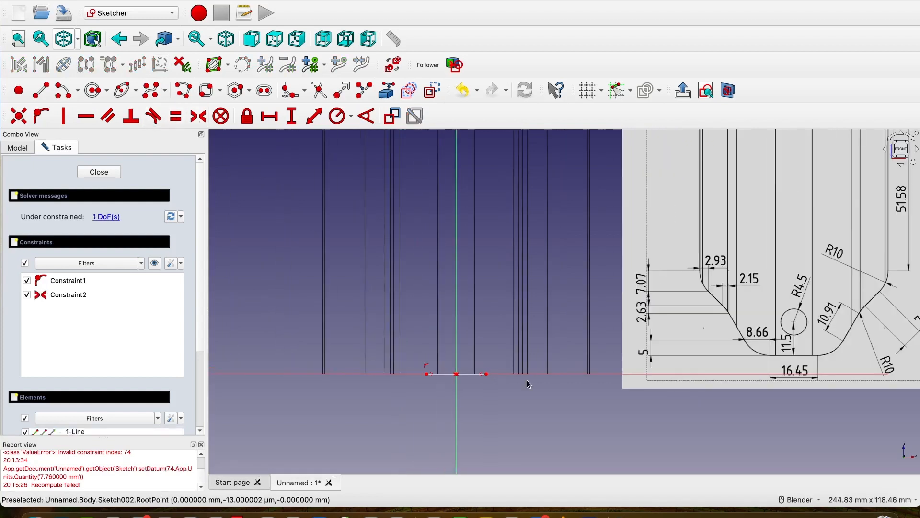
click(269, 116)
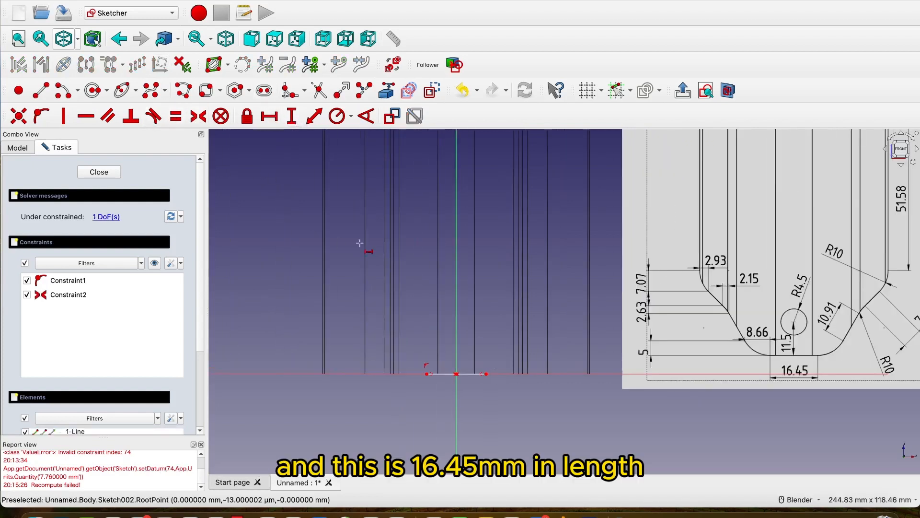
click(441, 374)
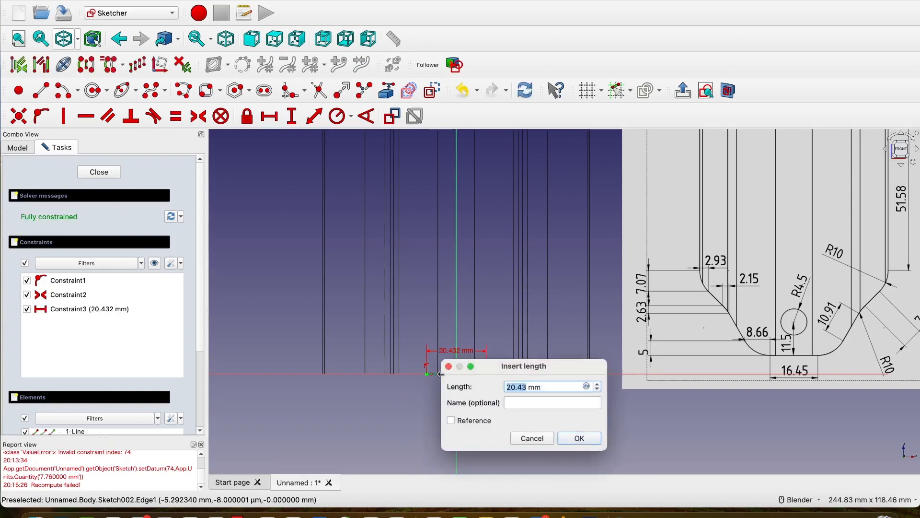
click(580, 439)
Sketch an arc of about 17.8 mm radius that starts at the base line's left endpoint and curves upward to the left.
scroll(465, 386, up, 1)
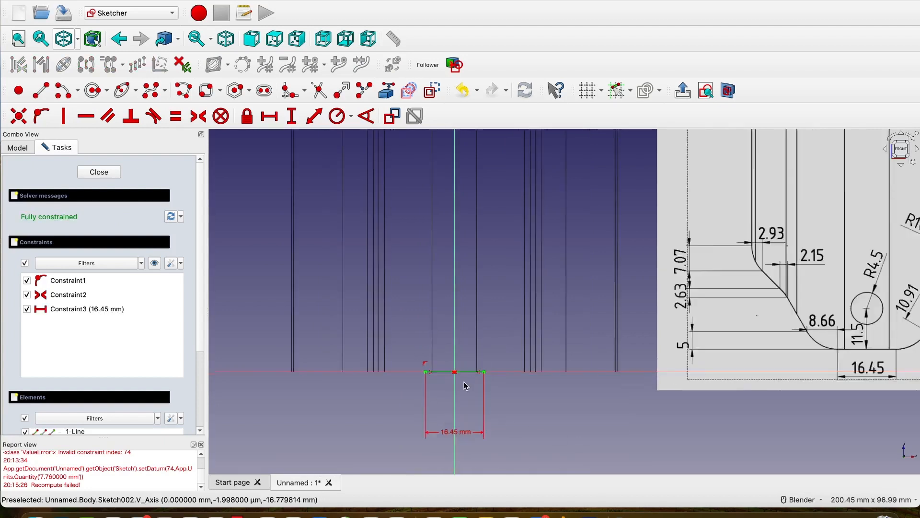
click(63, 91)
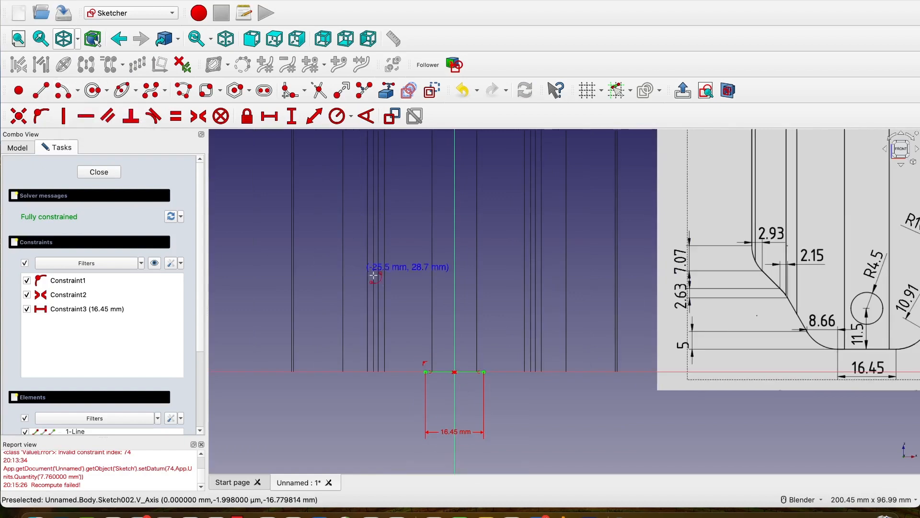
click(438, 322)
click(425, 372)
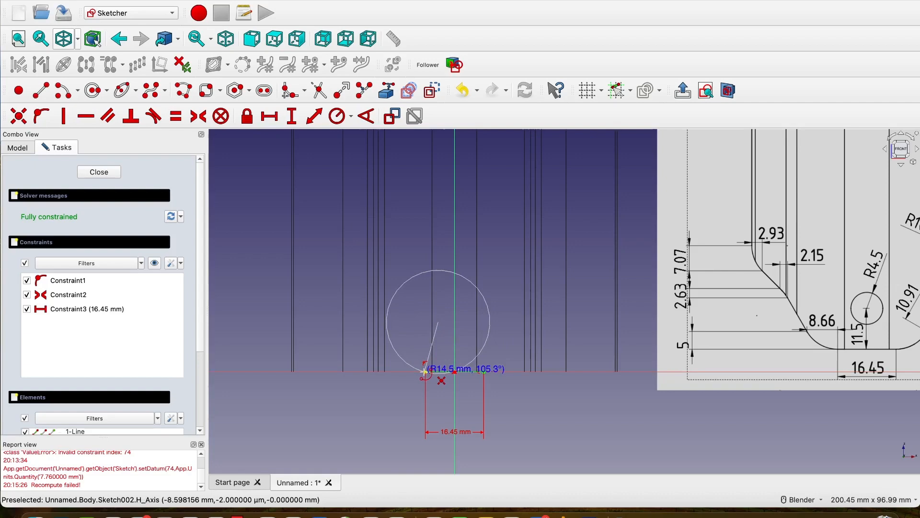
click(371, 340)
scroll(815, 342, up, 2)
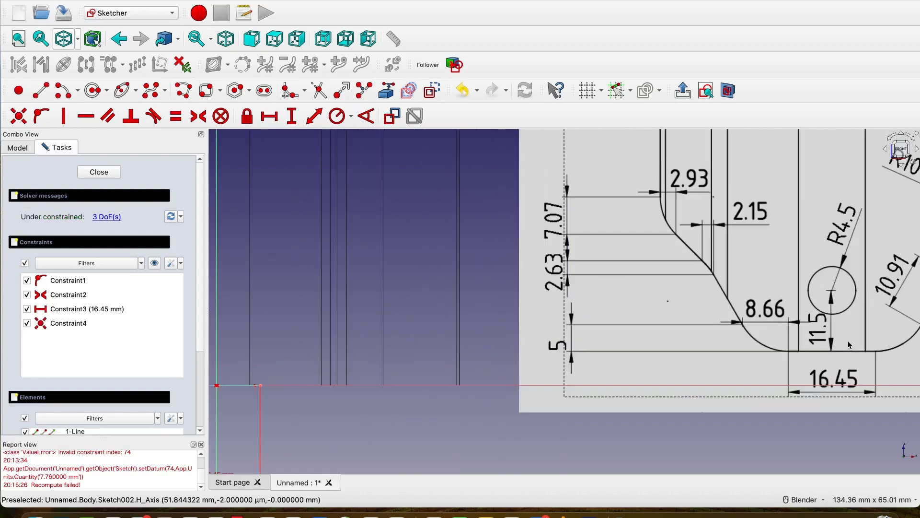
Set the horizontal distance between the arc's two endpoints to 8.66 mm.
scroll(827, 335, down, 3)
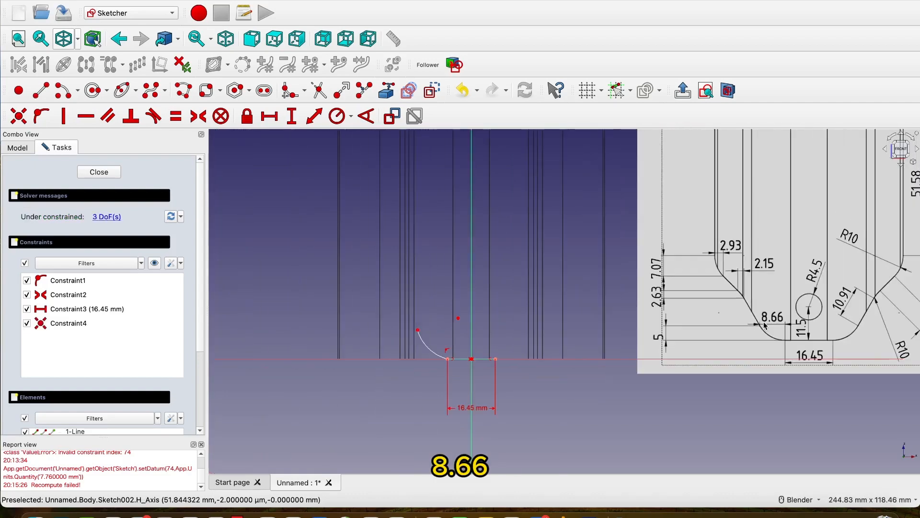
scroll(418, 331, up, 2)
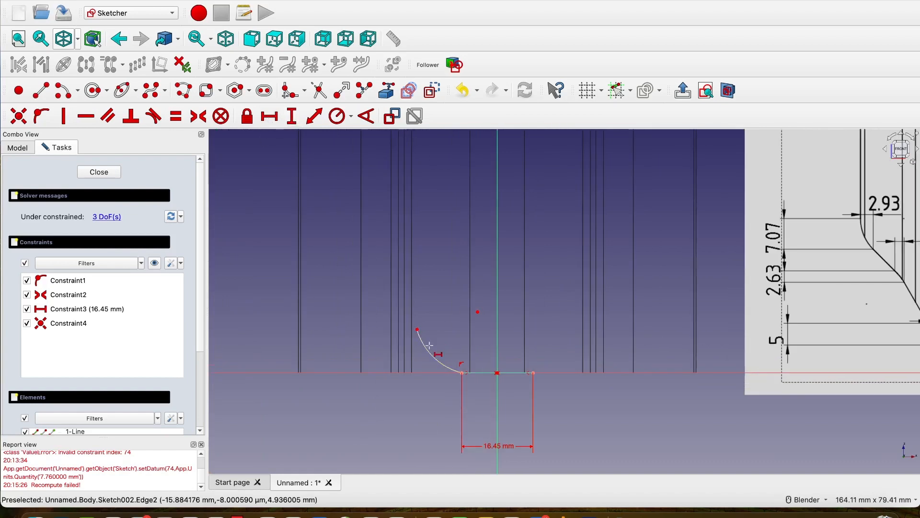
click(418, 331)
click(461, 372)
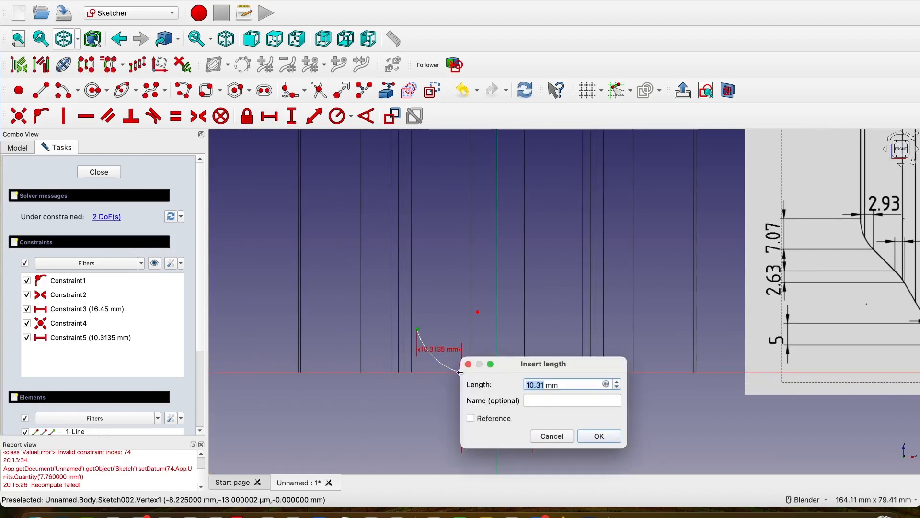
click(600, 435)
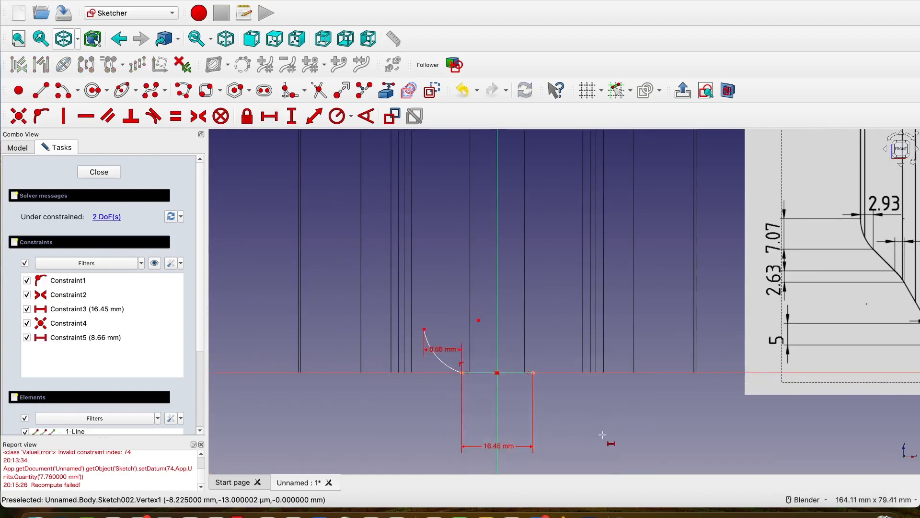
Set the vertical distance between the arc's two endpoints to 5 mm.
scroll(591, 423, up, 2)
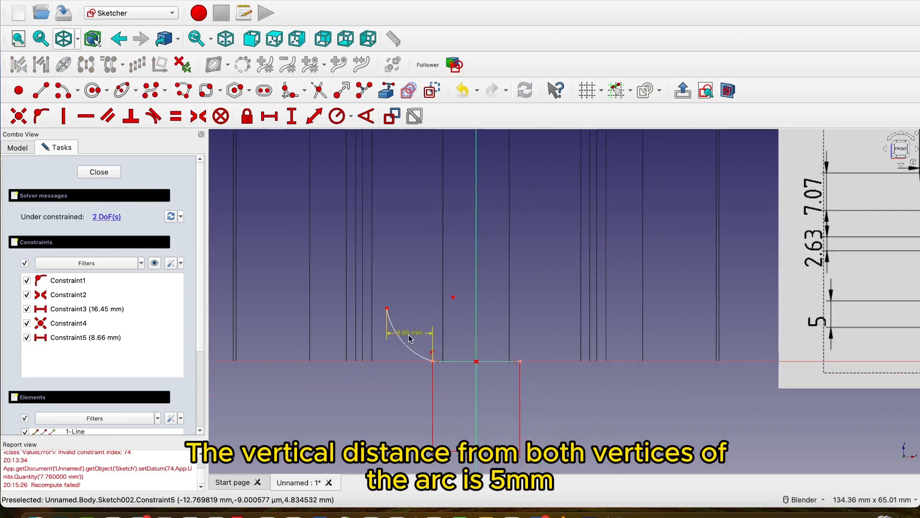
click(291, 116)
click(387, 309)
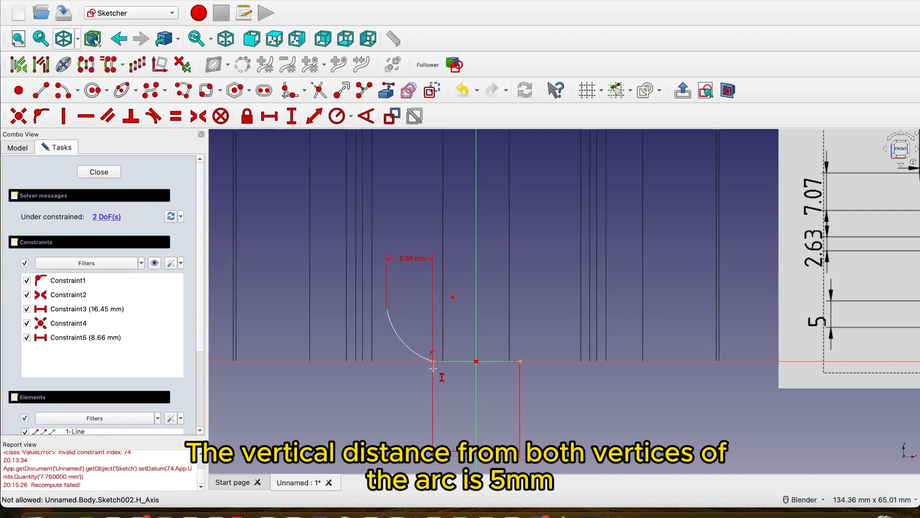
click(432, 362)
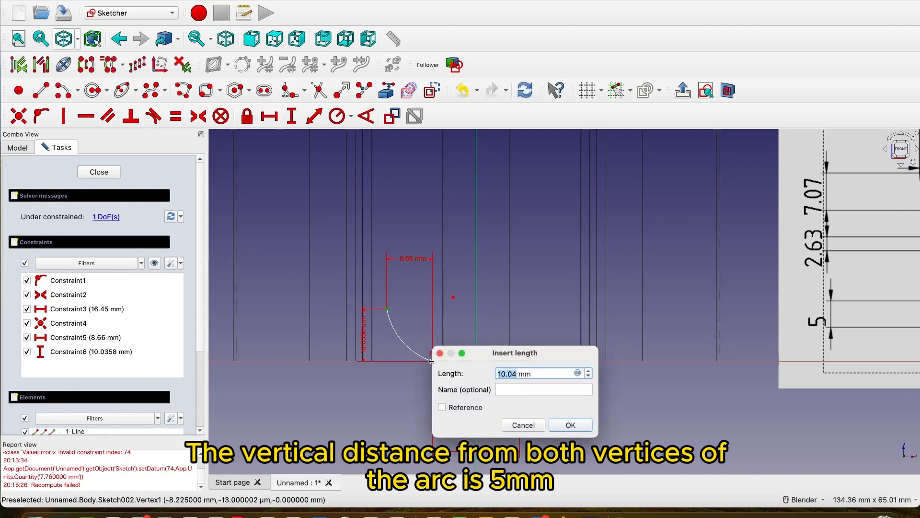
click(591, 425)
Make the arc tangent to the base line.
scroll(550, 381, down, 5)
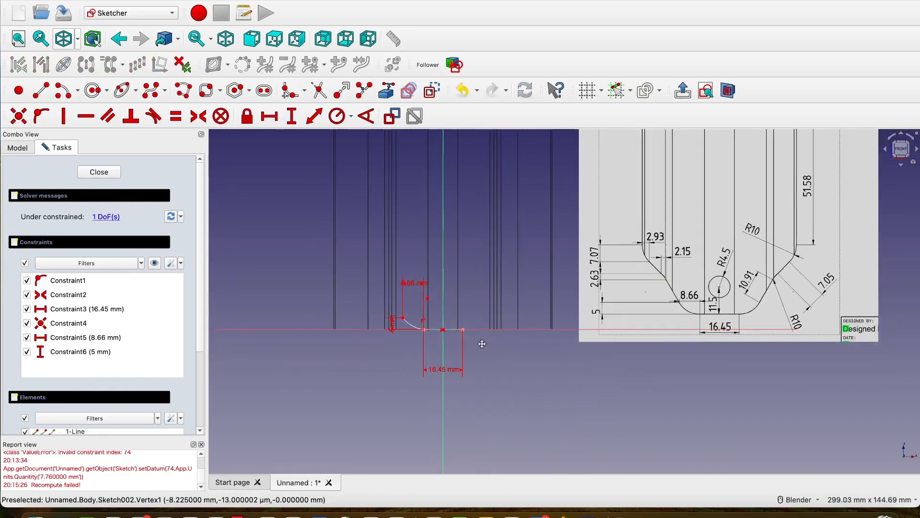
scroll(490, 346, up, 2)
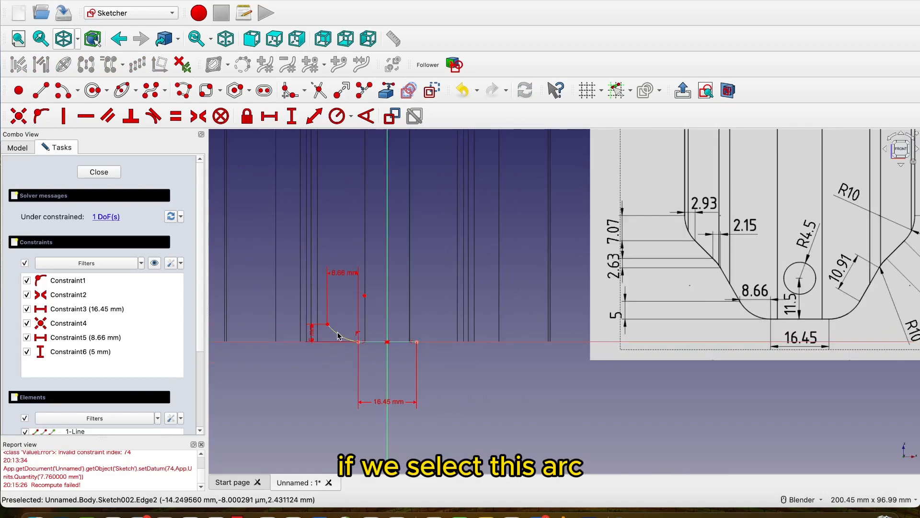
click(338, 336)
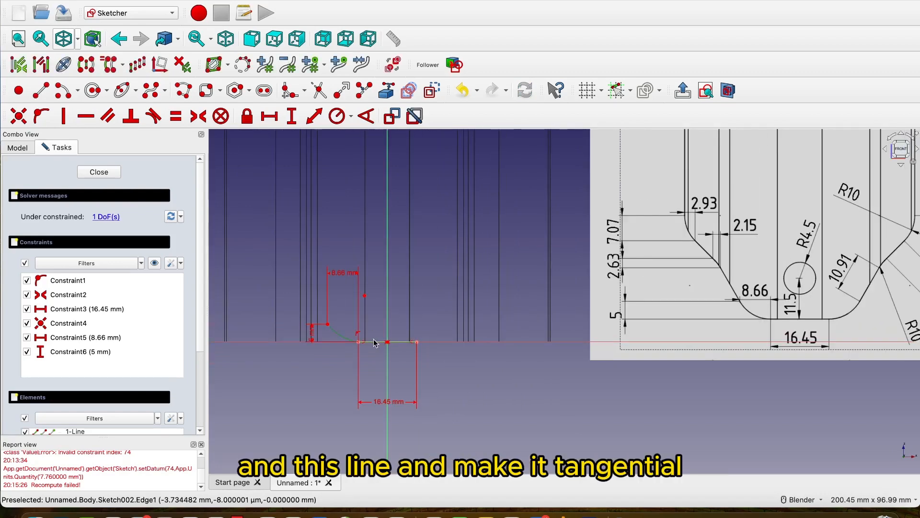
click(375, 342)
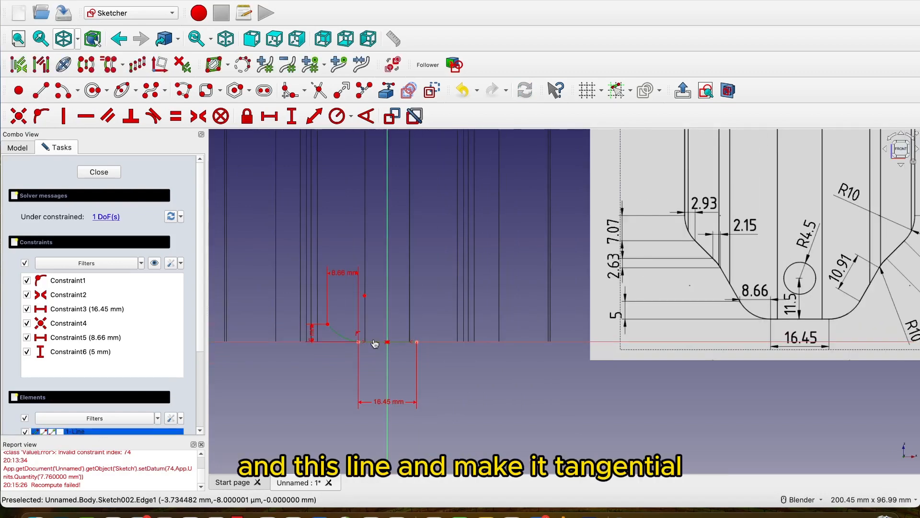
click(155, 115)
click(455, 272)
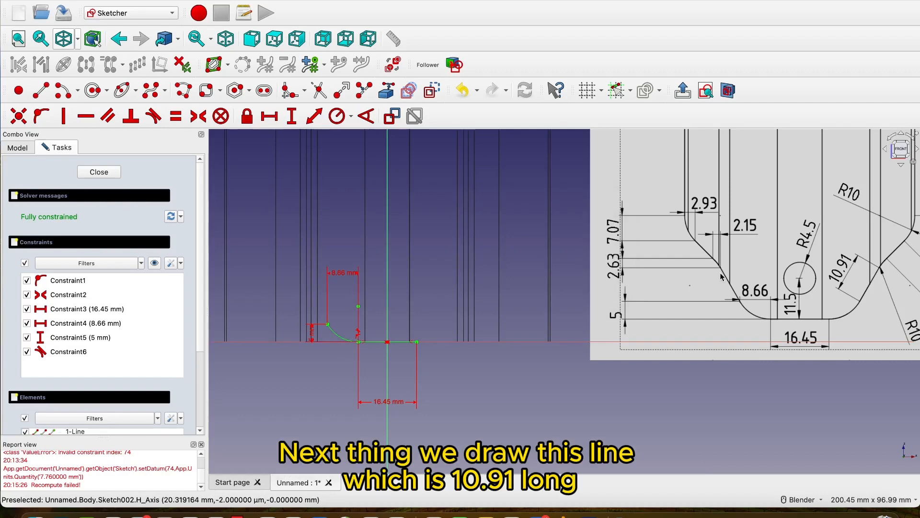
Sketch a line about 18 mm long from the arc's upper endpoint, slanting up and to the left.
scroll(722, 277, down, 3)
scroll(850, 282, up, 6)
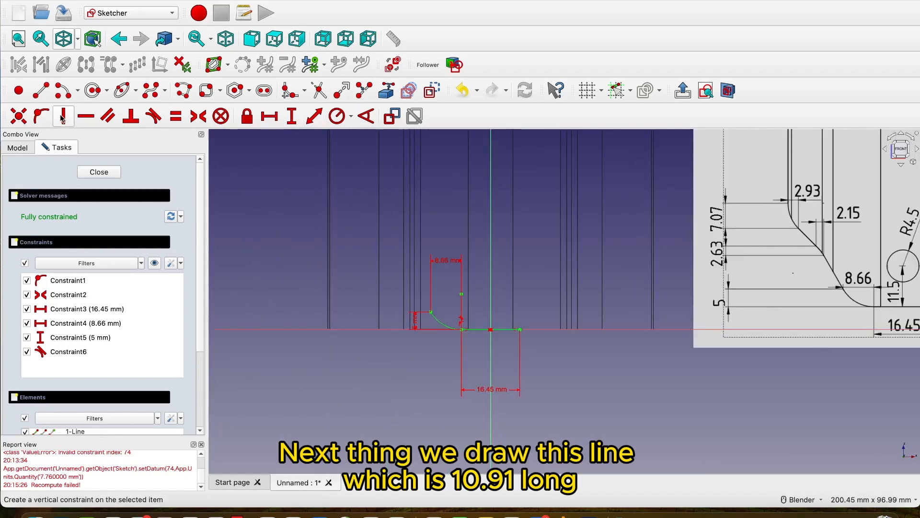
click(42, 95)
scroll(387, 326, up, 4)
click(466, 299)
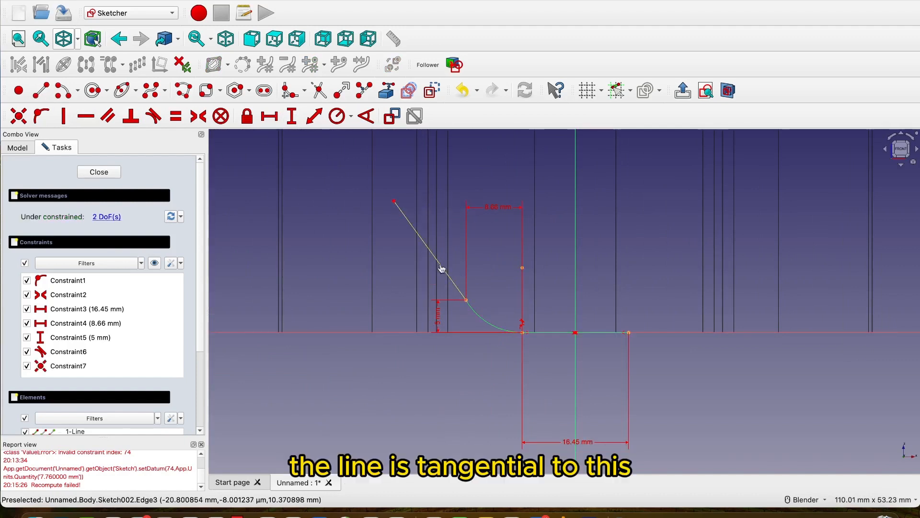
Make the slanted line tangent to the arc it starts from.
click(482, 321)
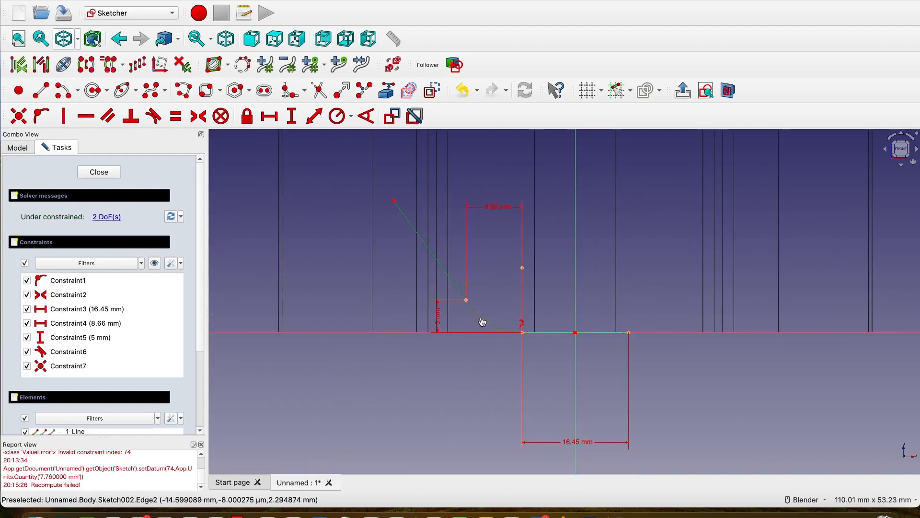
click(153, 116)
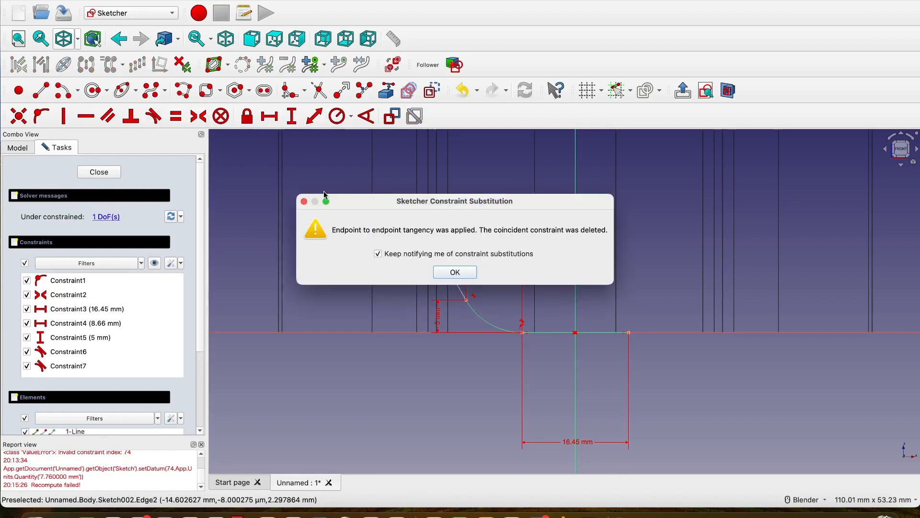
click(455, 272)
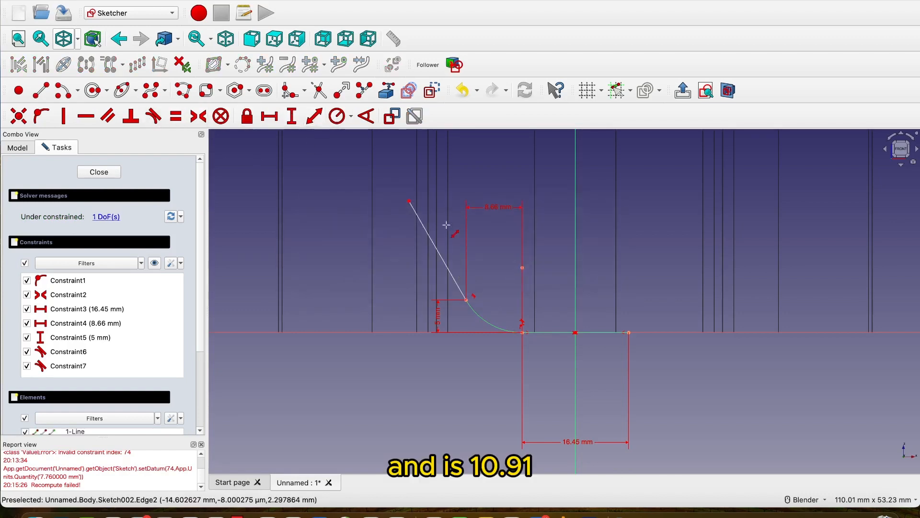
Set the slanted line's length to 10.91 mm.
click(431, 238)
text(10.91)
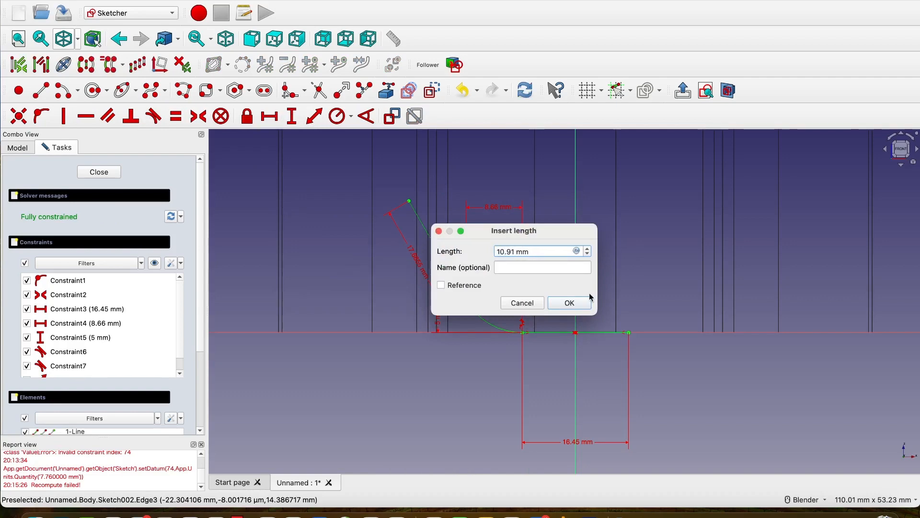
click(586, 303)
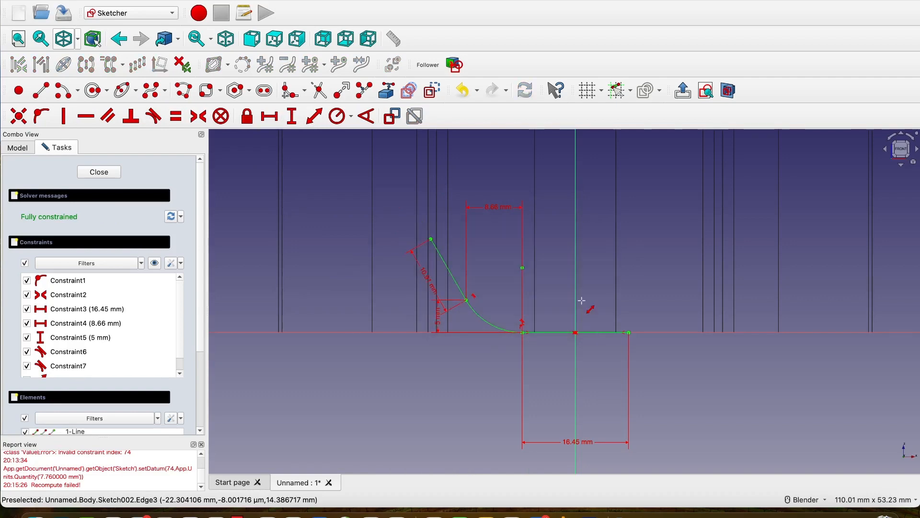
Sketch an arc of about 8.7 mm radius from the slanted line's upper endpoint, curving up and to the left.
scroll(583, 305, down, 3)
shift+middle_drag(641, 318, 436, 317)
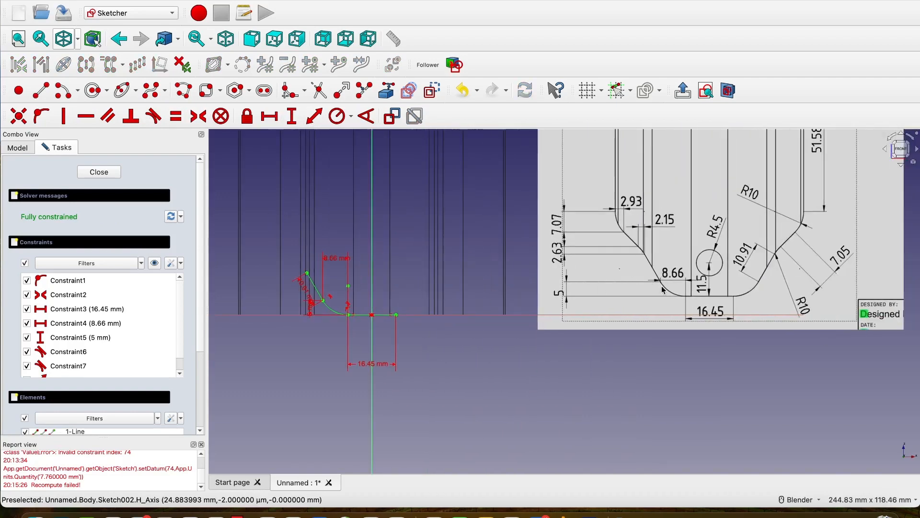
scroll(643, 251, up, 5)
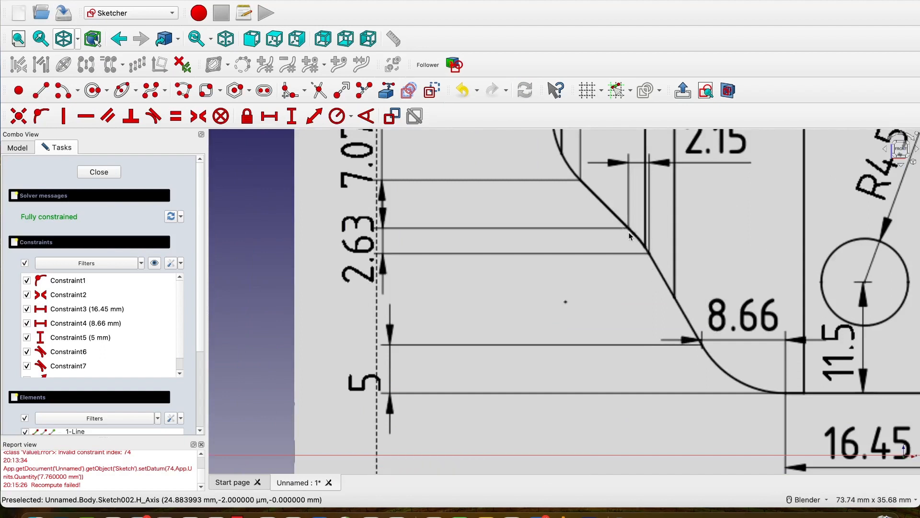
scroll(630, 236, down, 5)
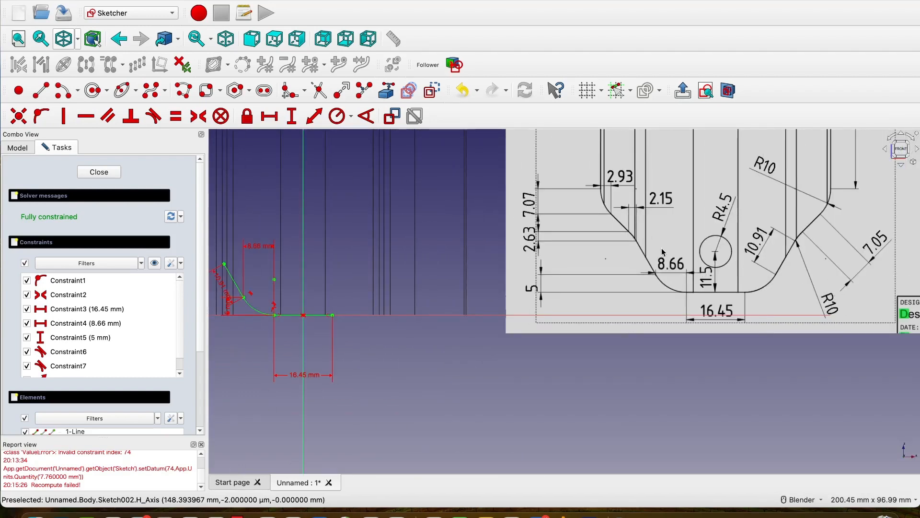
scroll(627, 271, up, 3)
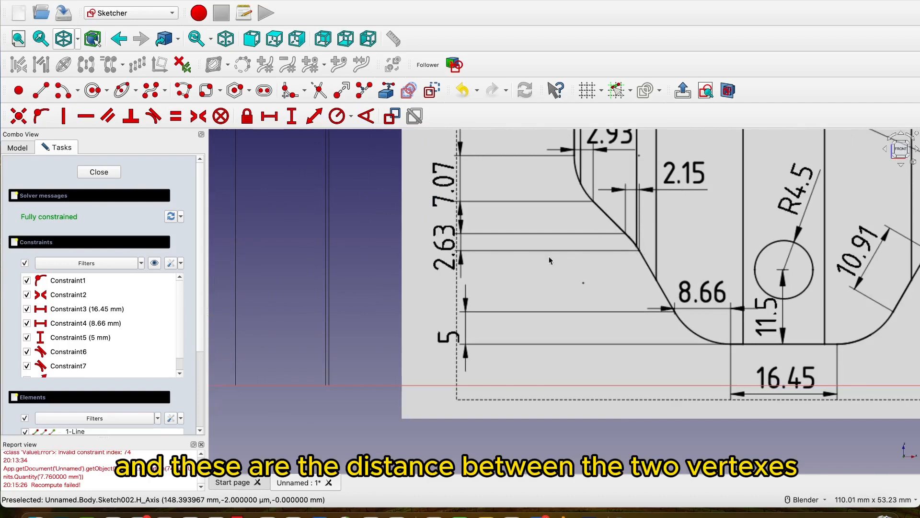
scroll(657, 242, down, 5)
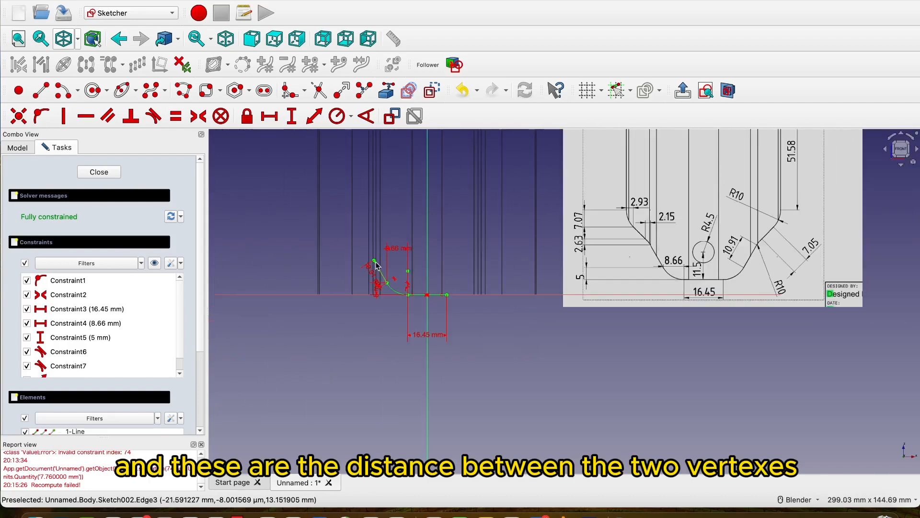
scroll(365, 266, up, 2)
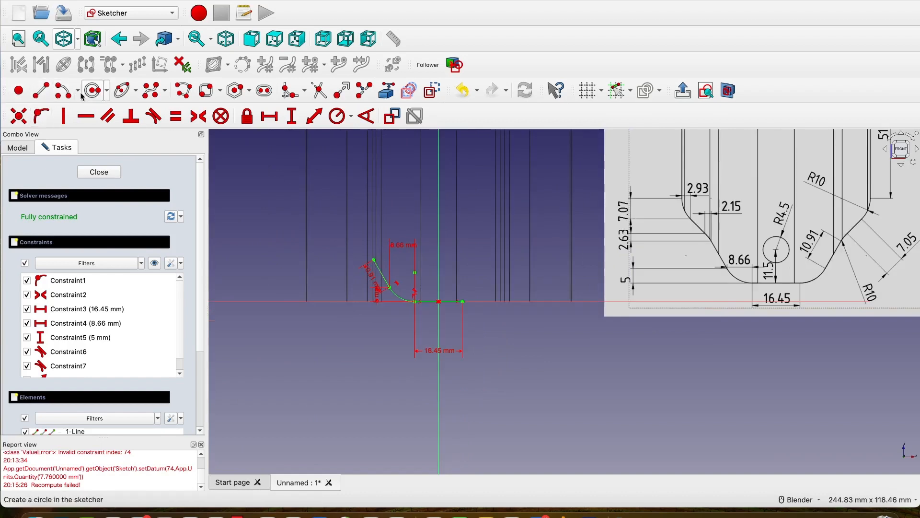
click(85, 93)
scroll(363, 262, up, 3)
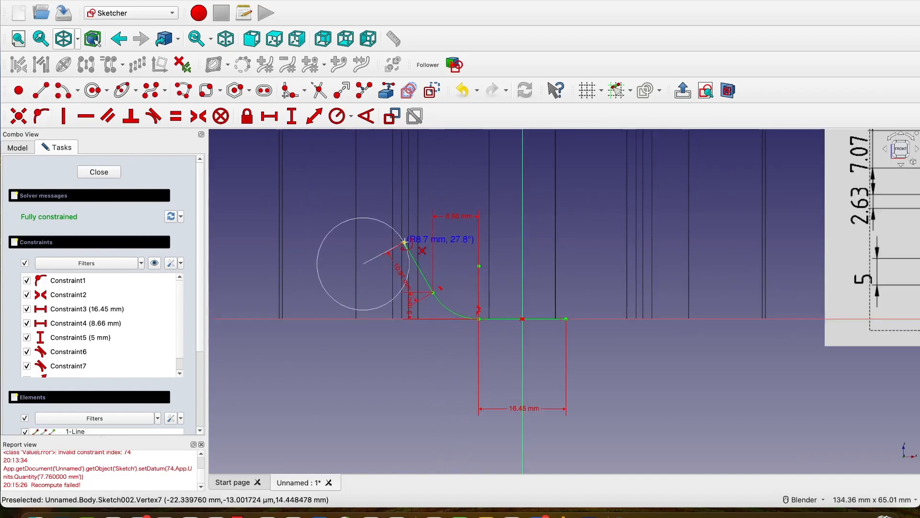
click(405, 241)
click(376, 220)
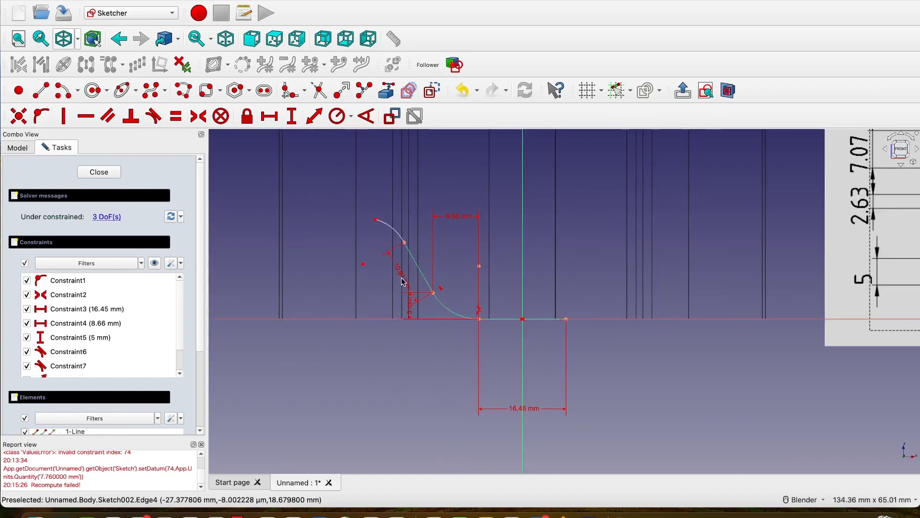
Set the horizontal distance between the upper arc's two endpoints to 2.15 mm.
scroll(682, 304, down, 5)
scroll(801, 281, up, 5)
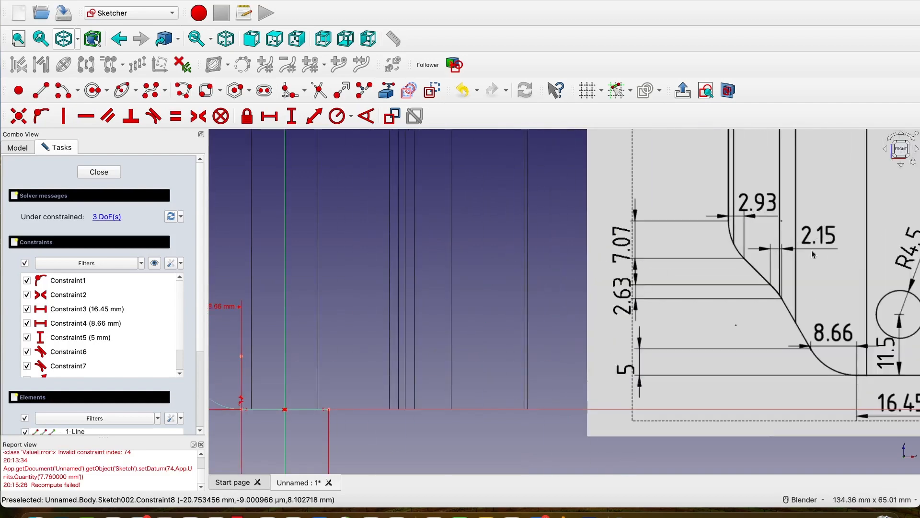
scroll(792, 281, down, 1)
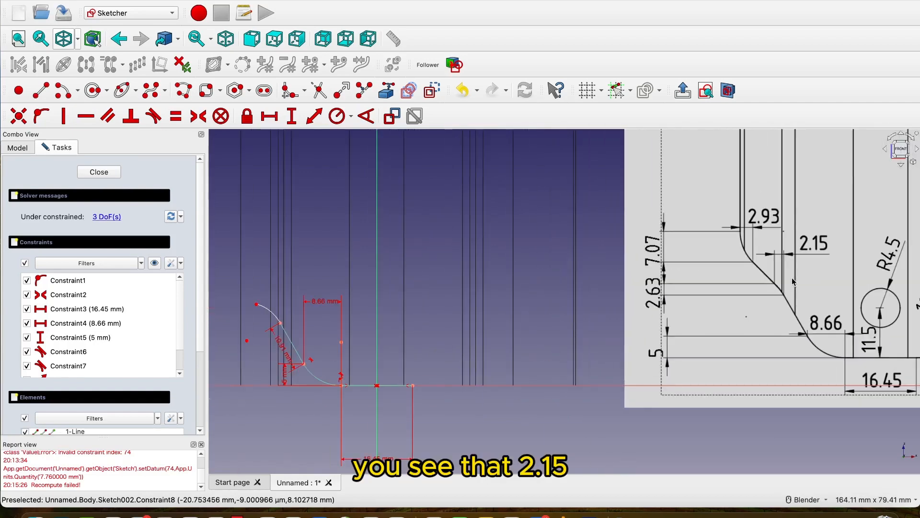
scroll(792, 280, down, 2)
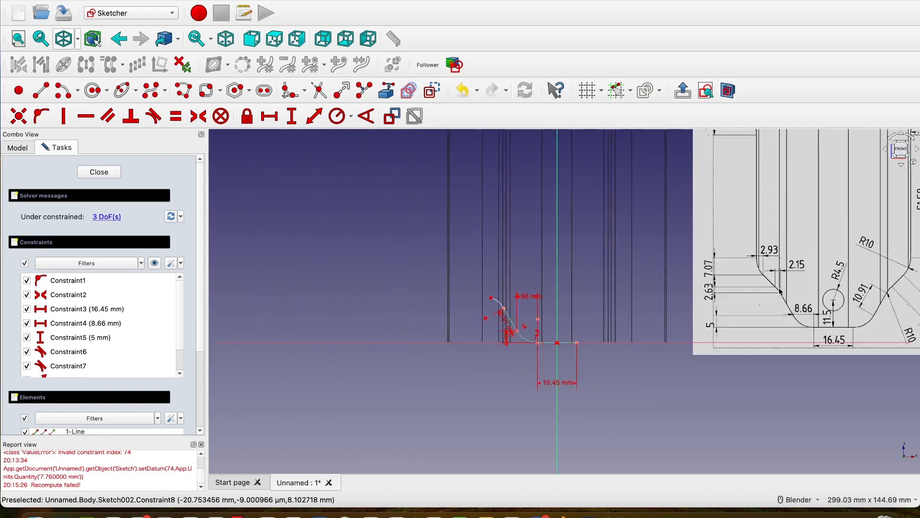
scroll(548, 305, up, 3)
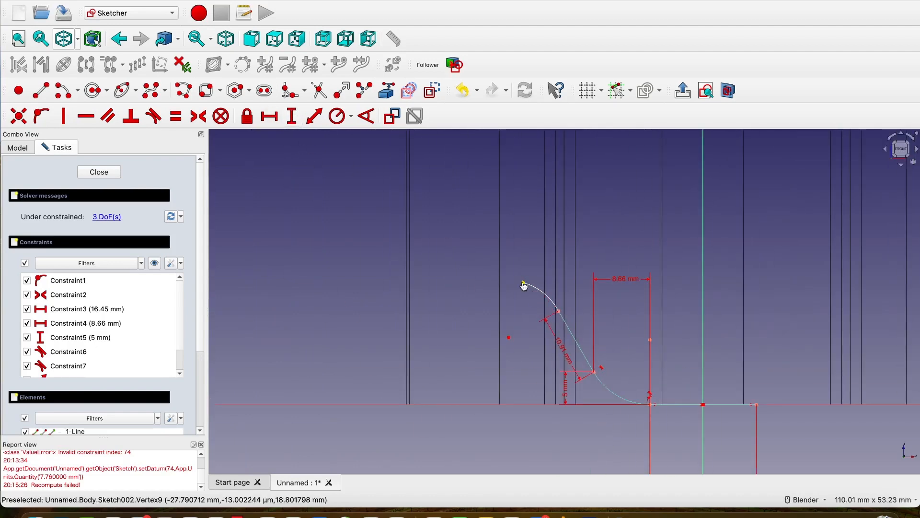
click(523, 283)
click(558, 311)
text(2.15)
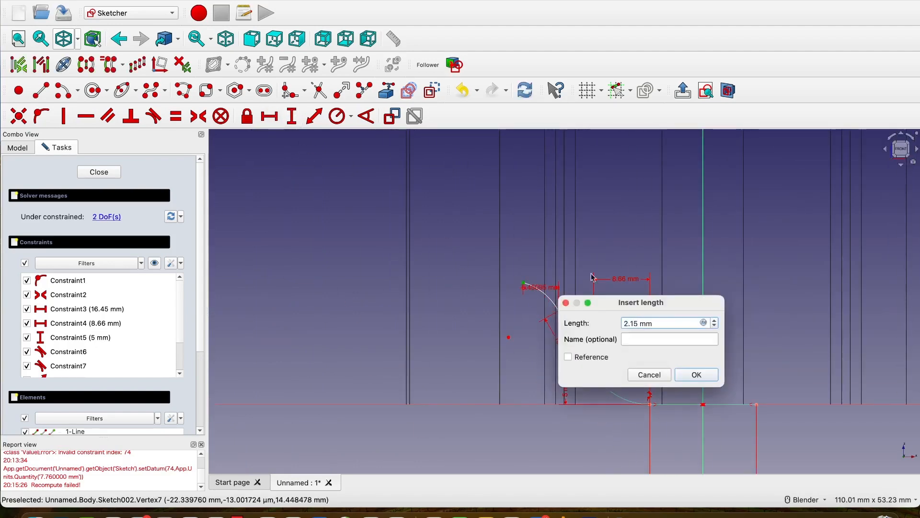
click(697, 375)
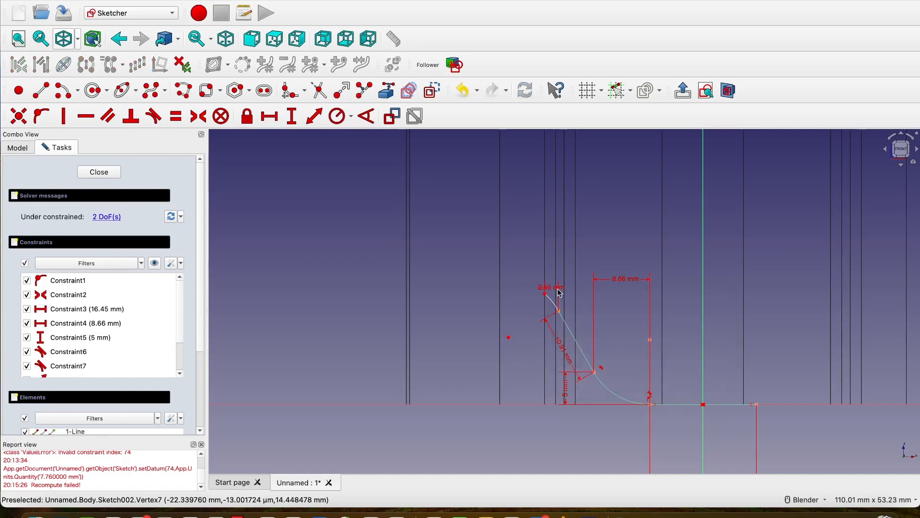
Set the vertical distance between the upper arc's two endpoints to 2.63 mm, following the reference drawing.
scroll(569, 282, down, 3)
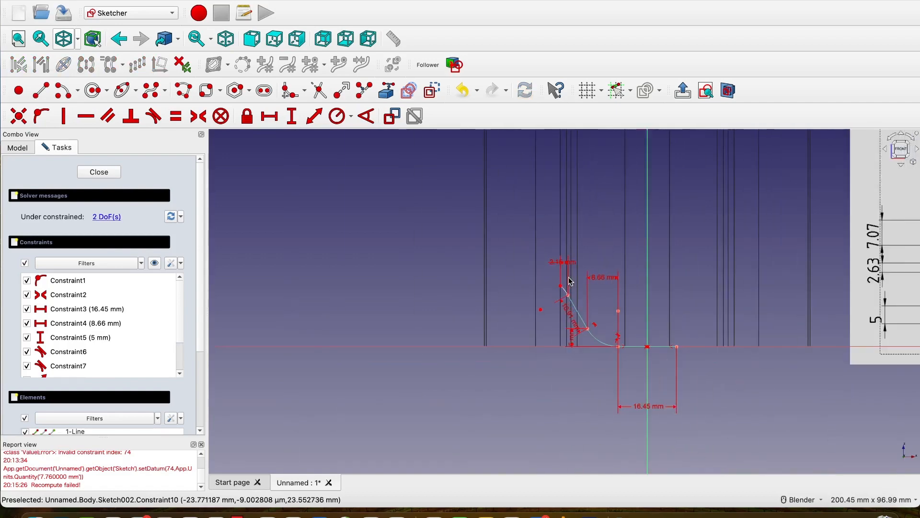
scroll(569, 282, down, 3)
shift+middle_drag(569, 281, 452, 262)
scroll(574, 261, up, 3)
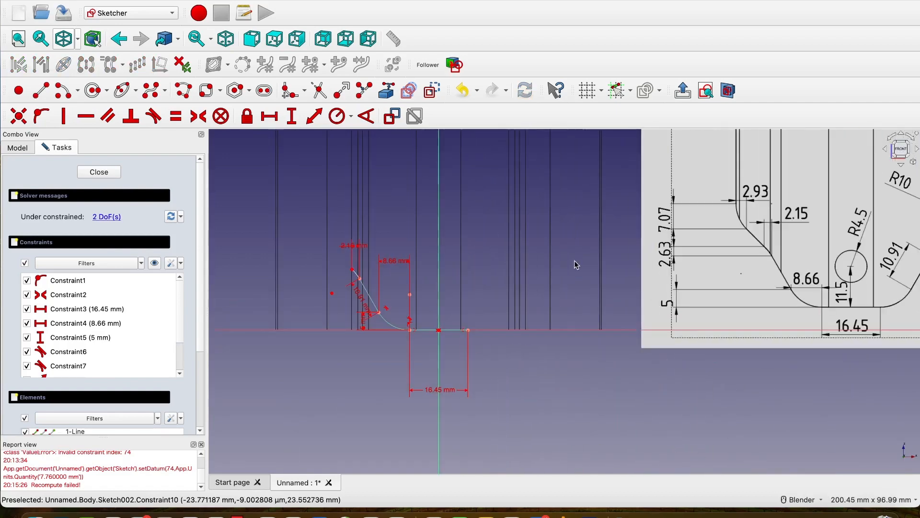
scroll(348, 272, up, 3)
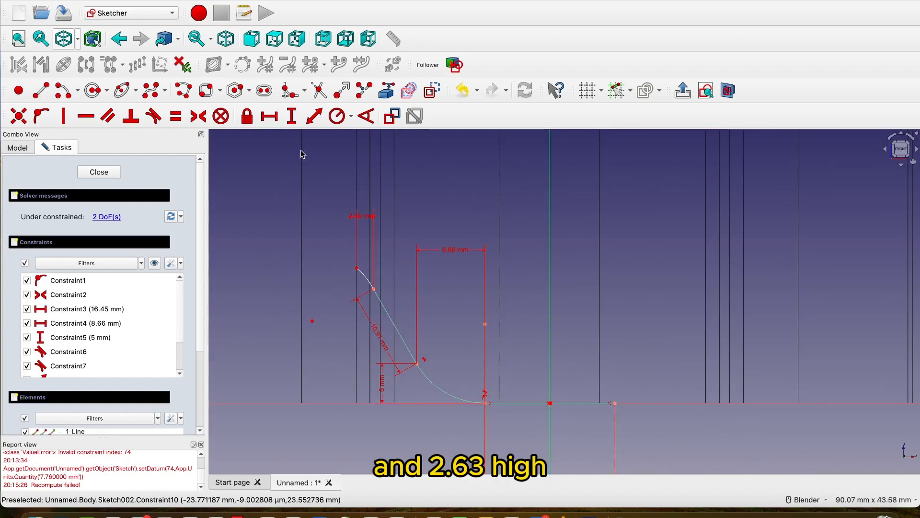
click(291, 116)
click(356, 268)
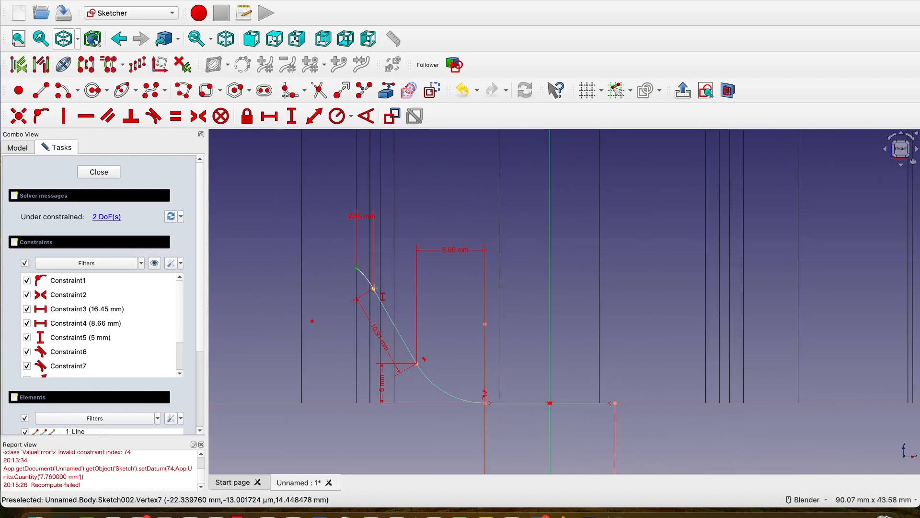
click(373, 288)
text(2.6)
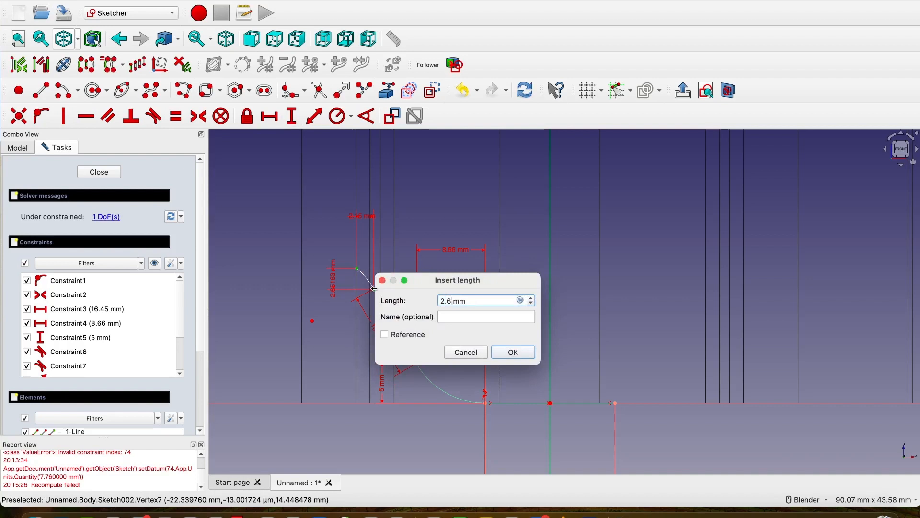
text(3)
click(523, 352)
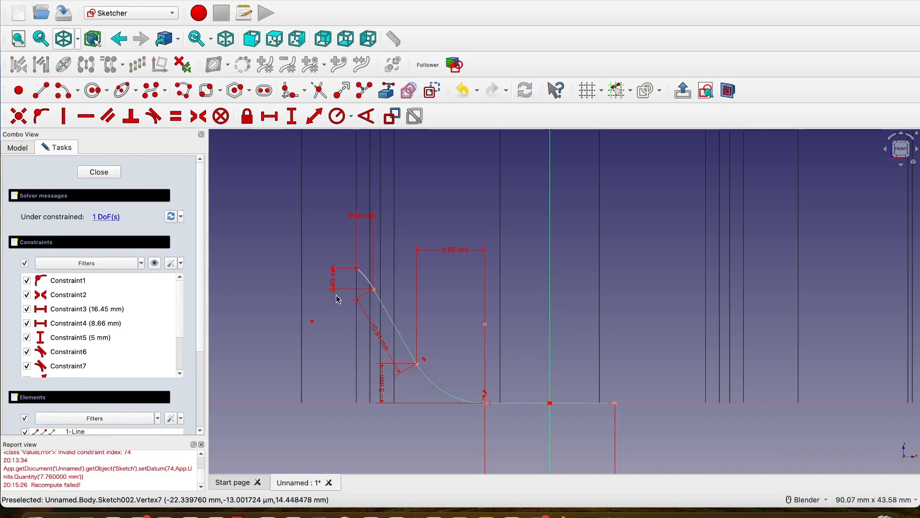
Set the radius of the upper arc to 10 mm.
scroll(338, 297, up, 3)
drag(331, 267, 266, 265)
scroll(364, 288, down, 5)
click(337, 116)
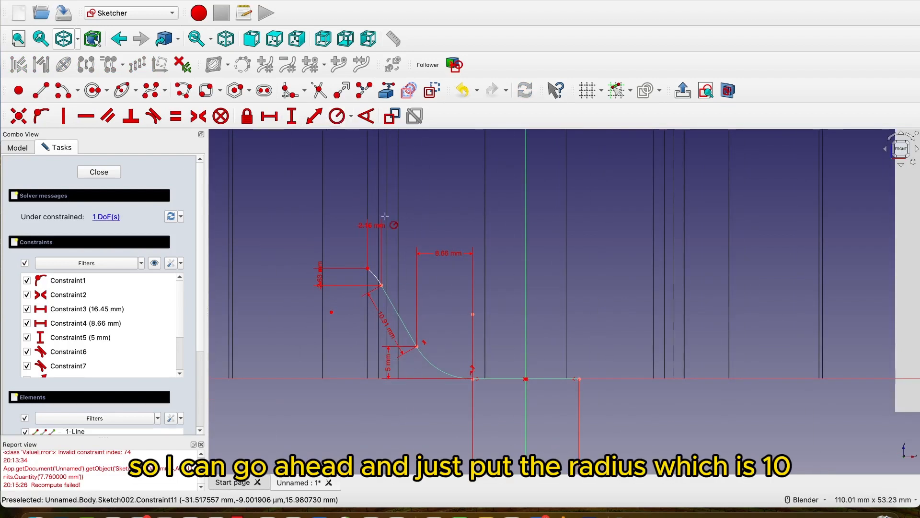
click(374, 275)
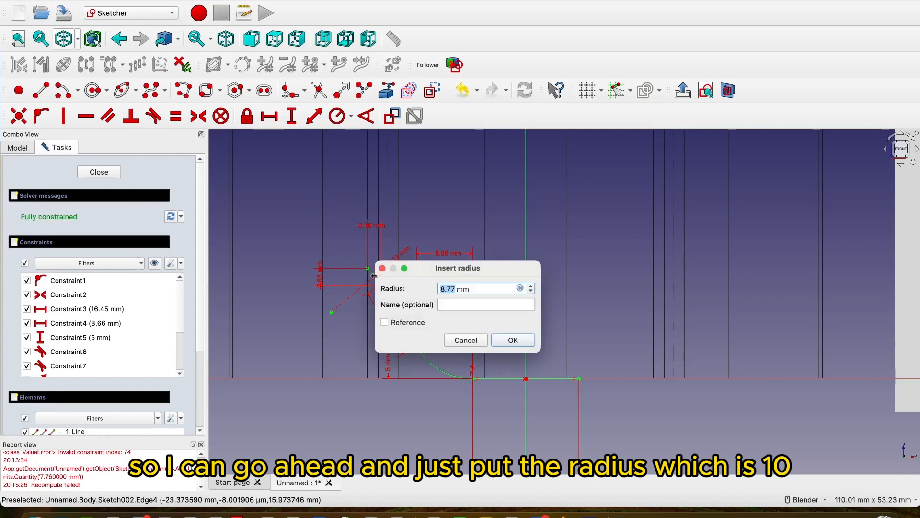
text(10)
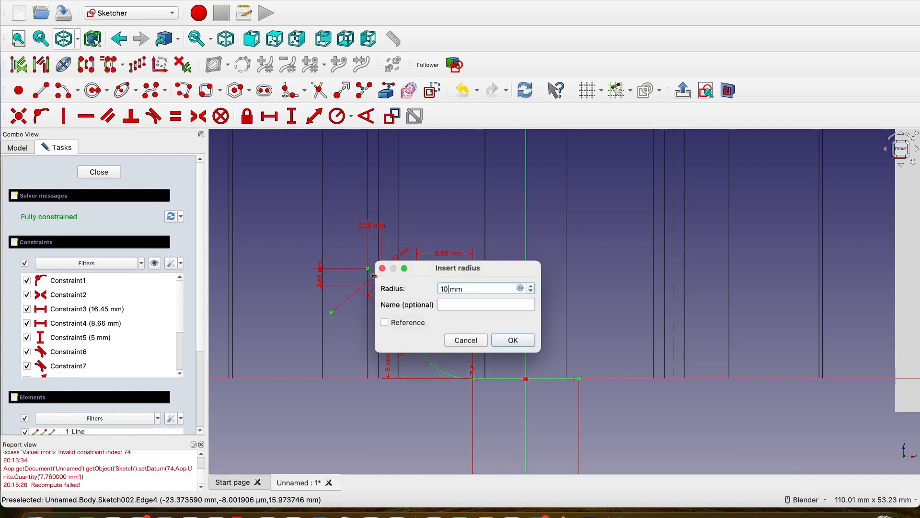
click(518, 338)
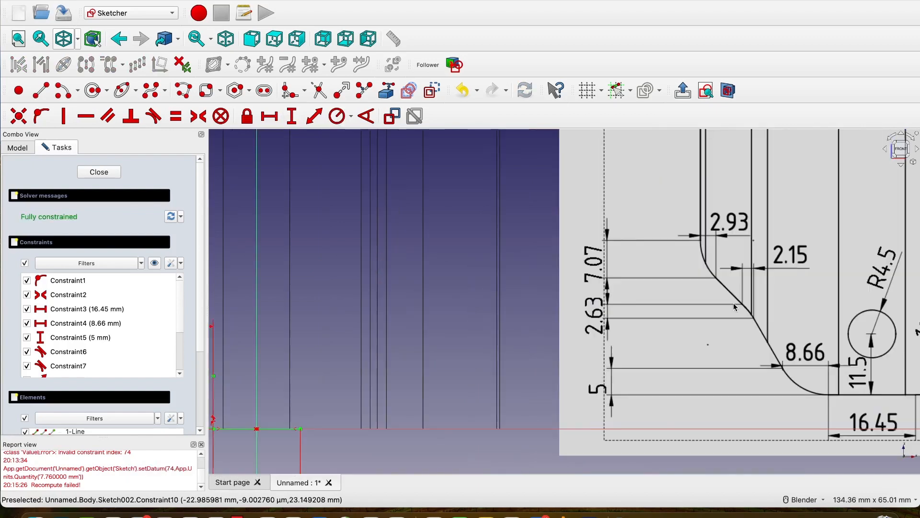
Sketch a slanted line about 10.5 mm long from the upper arc's free endpoint, running up and to the left.
scroll(718, 286, down, 6)
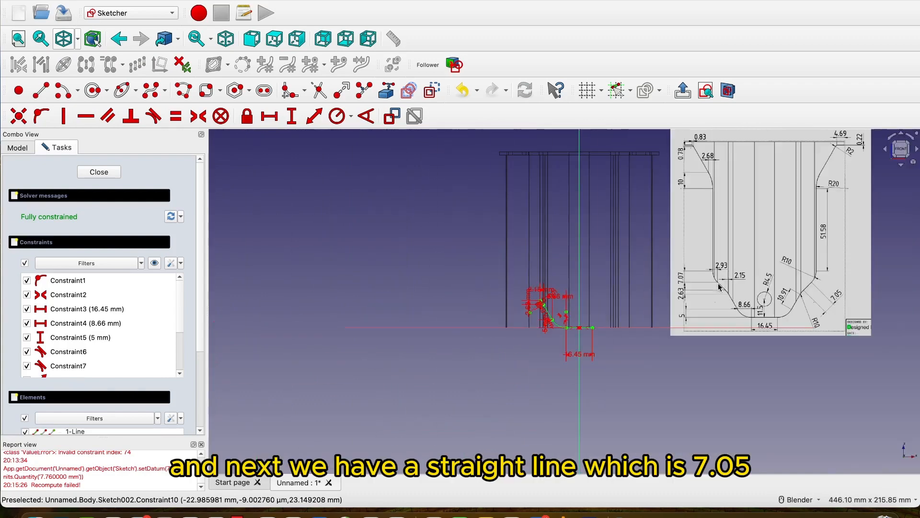
scroll(831, 289, up, 4)
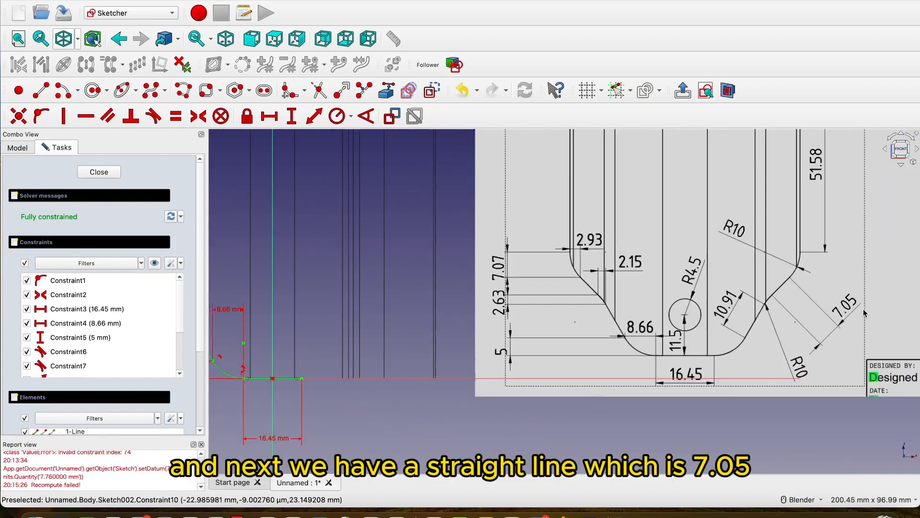
scroll(852, 318, down, 3)
scroll(606, 324, up, 8)
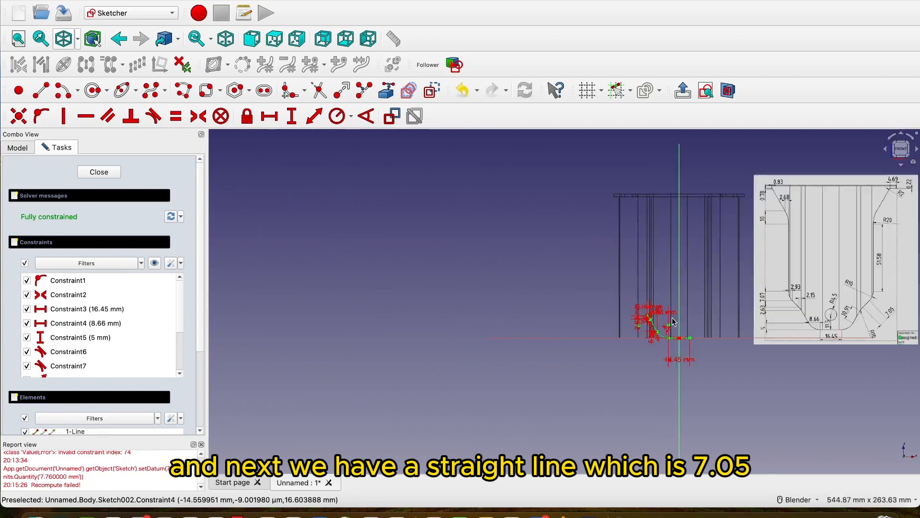
click(41, 90)
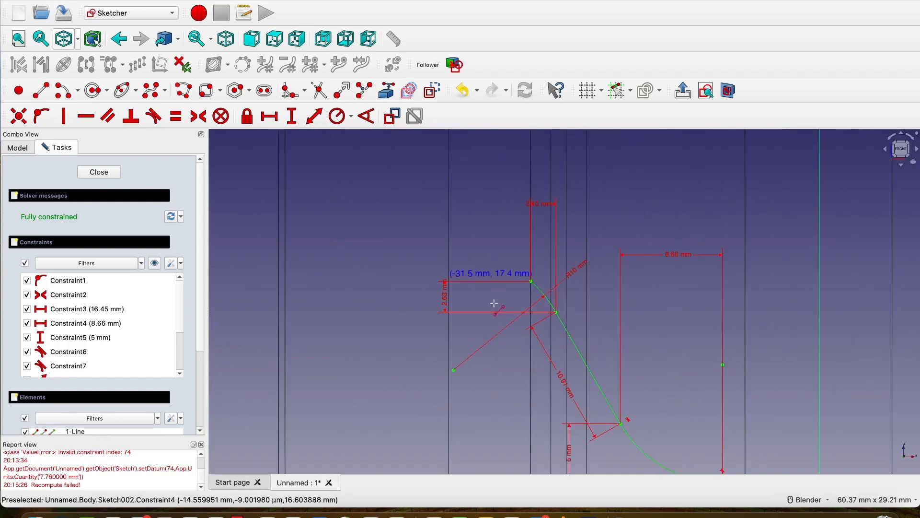
click(531, 281)
click(453, 187)
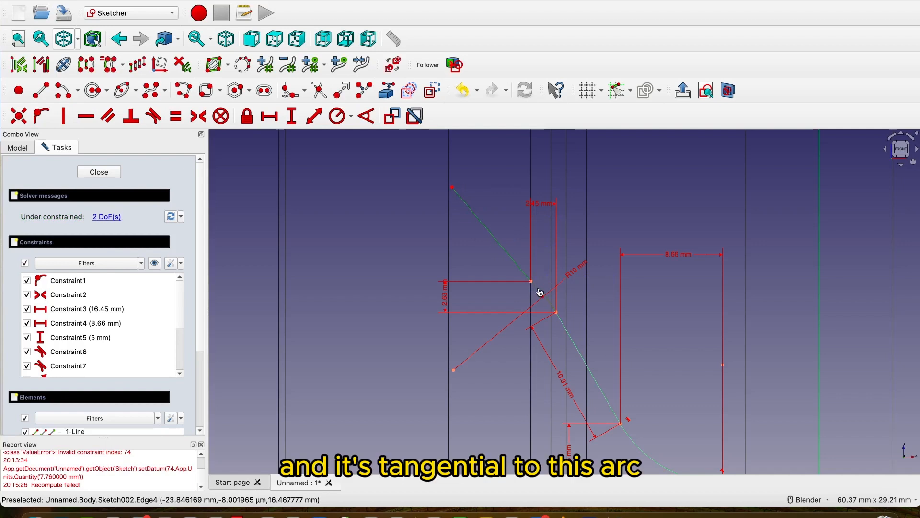
Make the new slanted line tangent to the R10 arc and set its length to 7.05 mm.
click(154, 116)
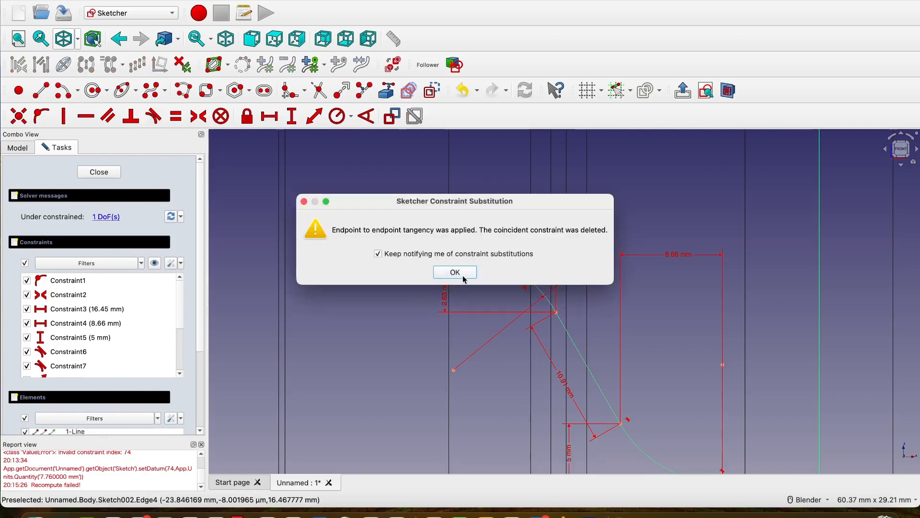
click(463, 274)
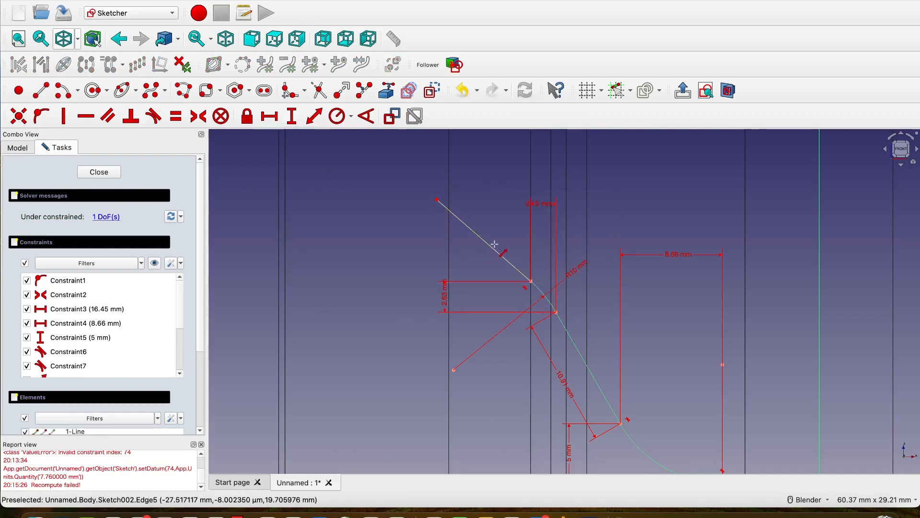
click(493, 246)
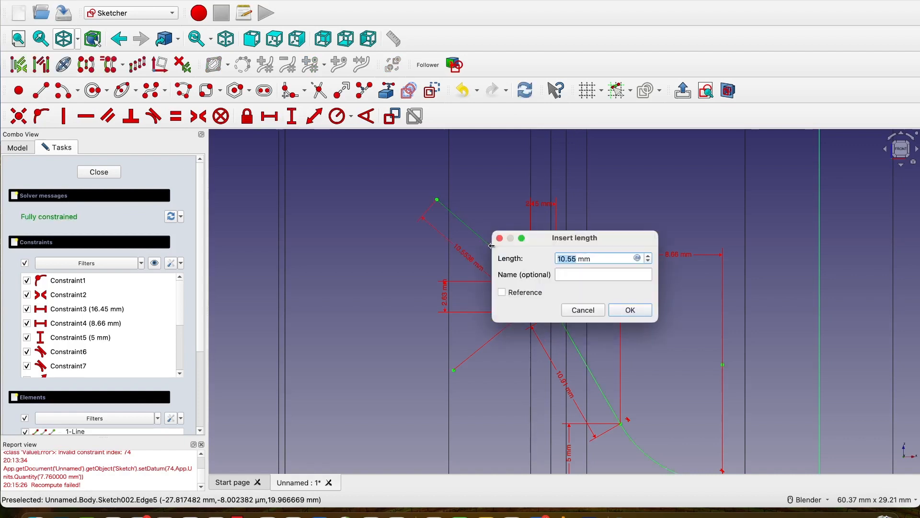
text(7)
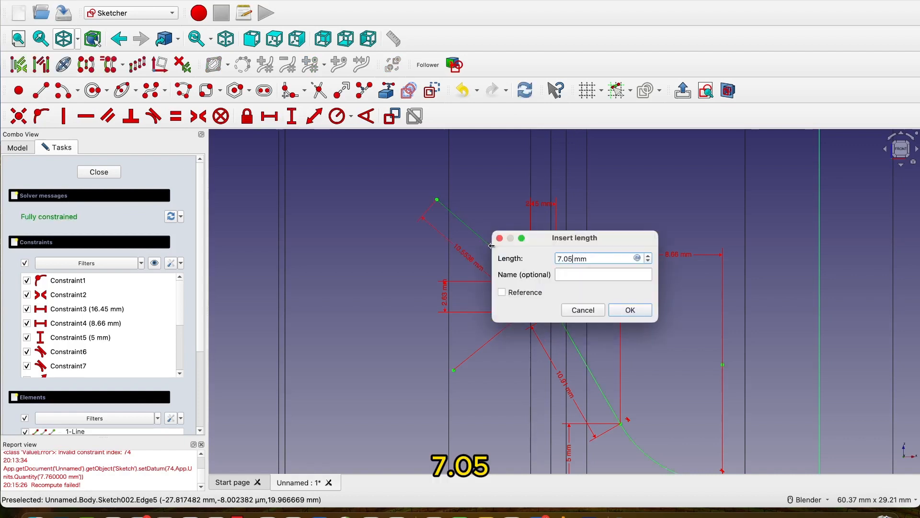
text(.05)
click(631, 309)
Sketch an arc about 5.4 mm tall from the 7.05 mm line's upper endpoint, curving upward with its centre to the right.
scroll(629, 312, down, 5)
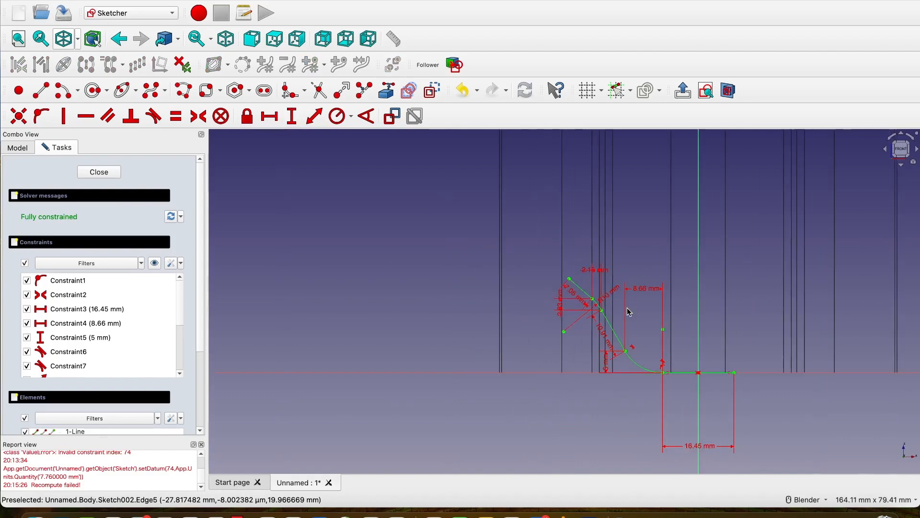
scroll(632, 310, down, 2)
shift+middle_drag(638, 309, 409, 326)
scroll(709, 290, up, 4)
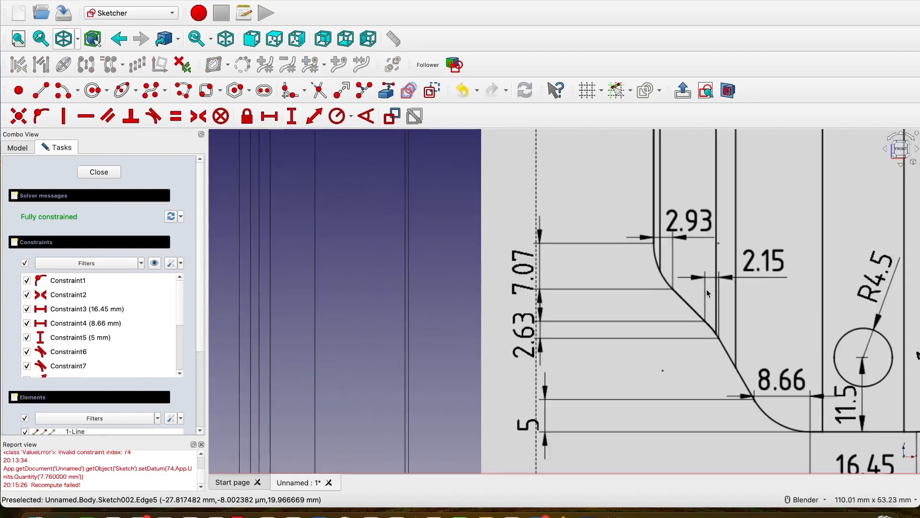
scroll(692, 308, down, 4)
scroll(834, 303, up, 2)
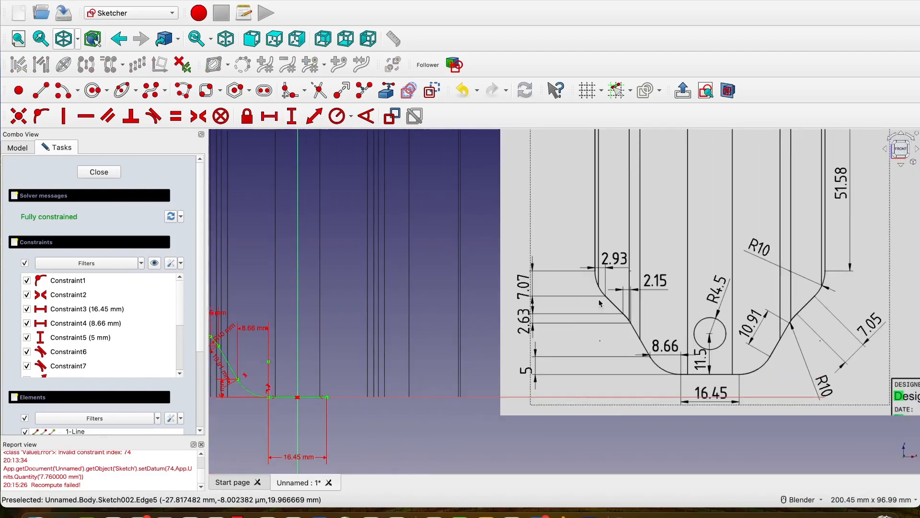
scroll(832, 300, up, 2)
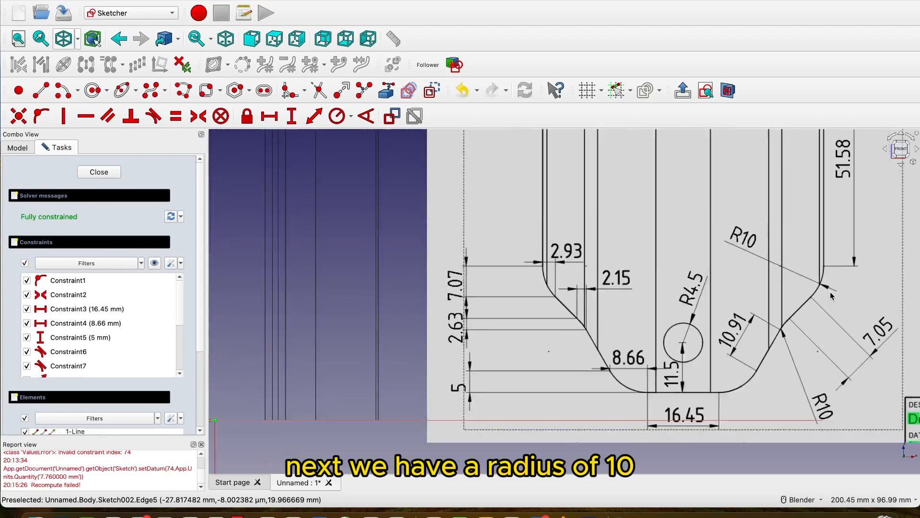
scroll(832, 298, down, 2)
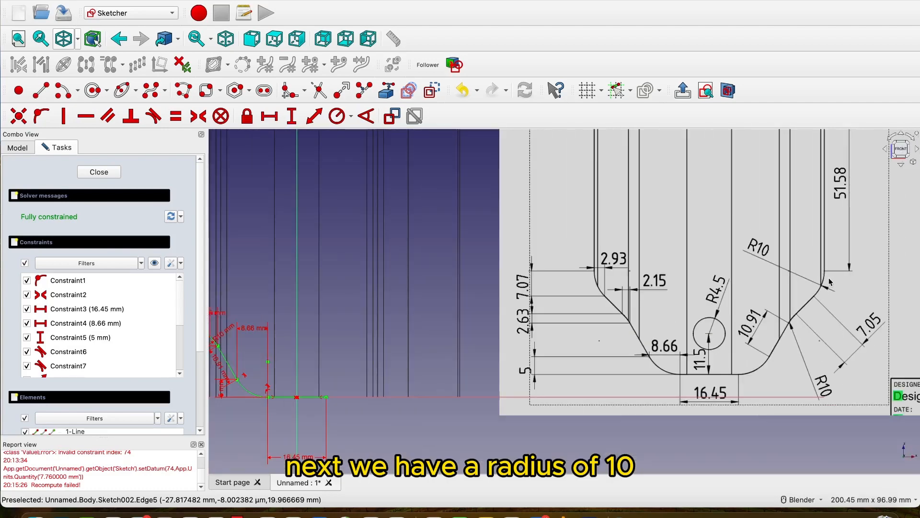
scroll(575, 278, up, 2)
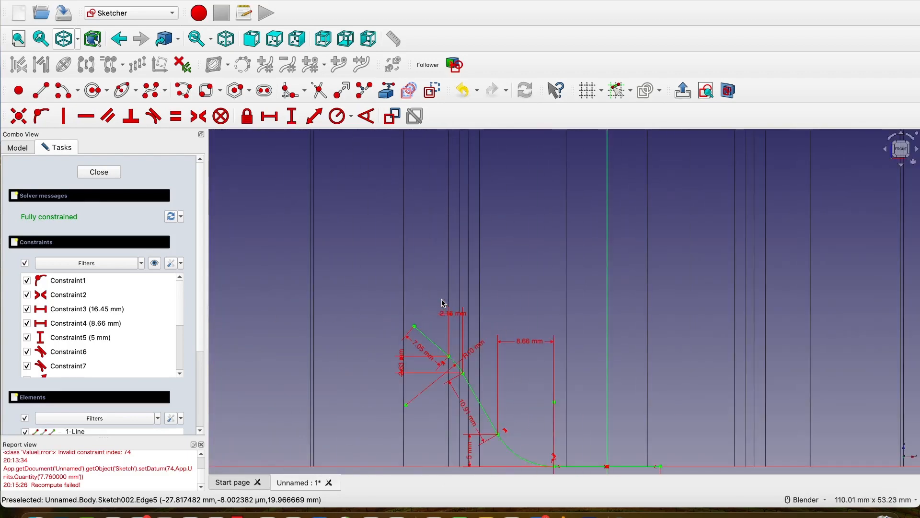
click(62, 91)
scroll(372, 292, up, 1)
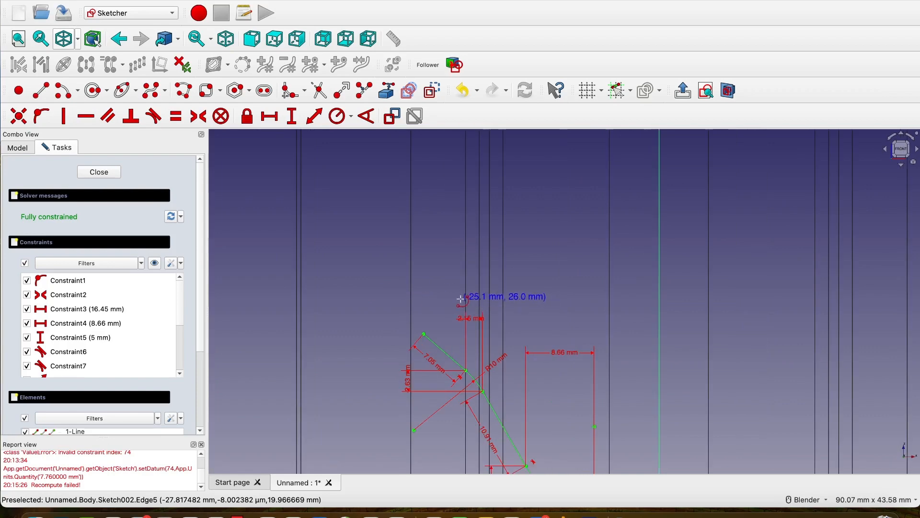
click(460, 301)
click(423, 334)
click(358, 281)
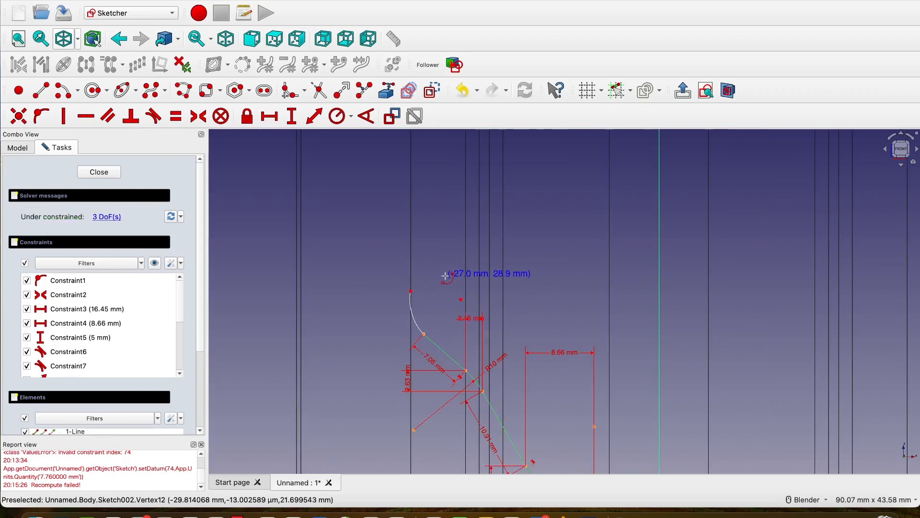
right_click(445, 276)
Set the vertical distance between the new top arc's two endpoints to 7.07 mm.
scroll(444, 275, down, 7)
scroll(631, 273, up, 5)
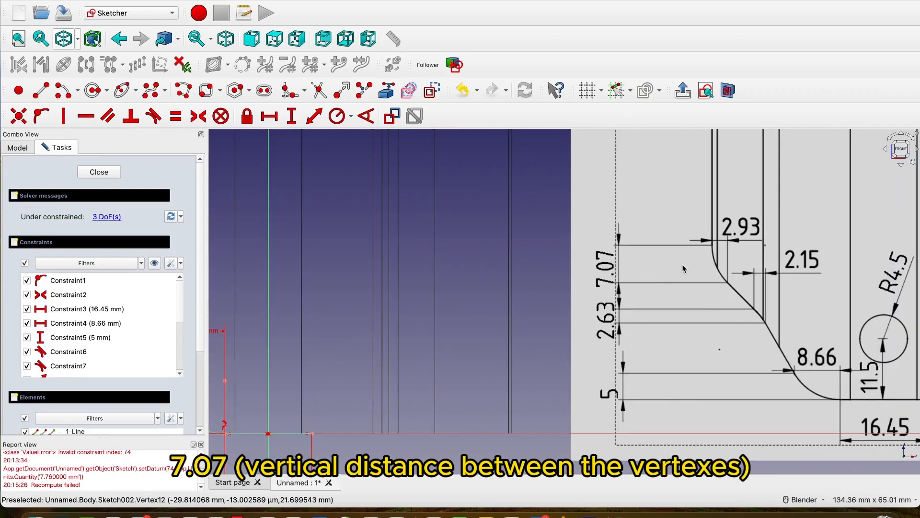
scroll(680, 264, down, 3)
scroll(355, 292, up, 5)
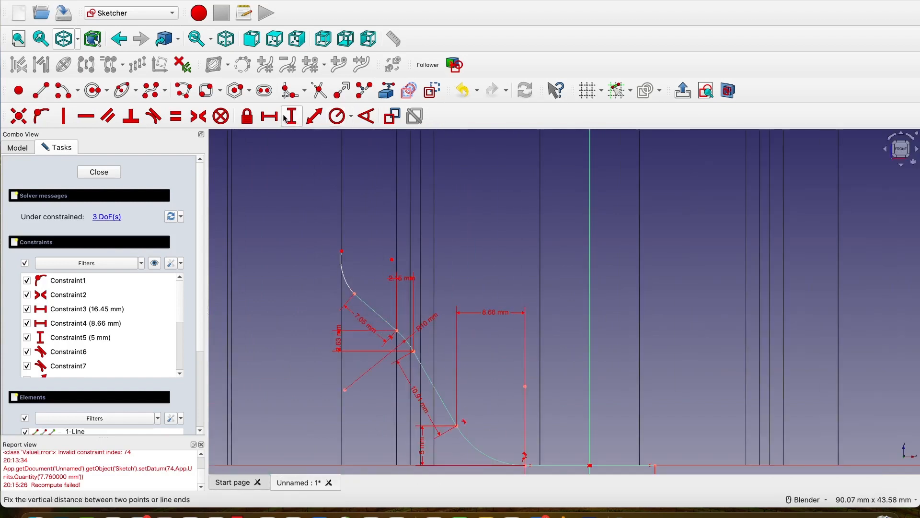
click(355, 294)
click(342, 251)
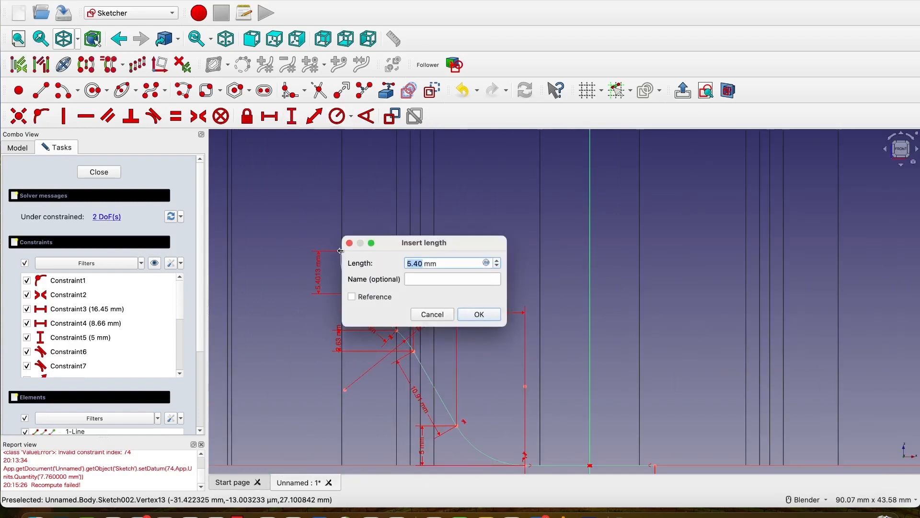
text(7.07)
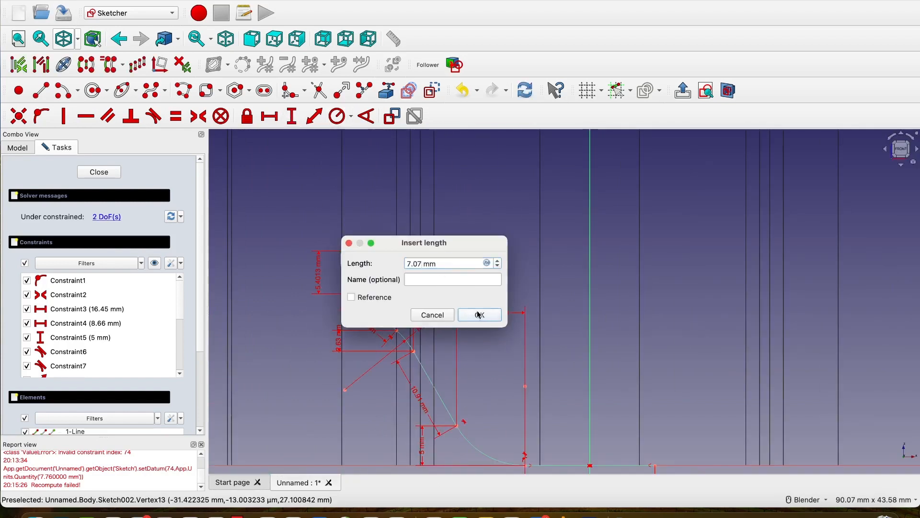
click(480, 315)
Set the horizontal distance between the top arc's two endpoints to 2.93 mm.
scroll(429, 274, down, 5)
scroll(810, 255, up, 4)
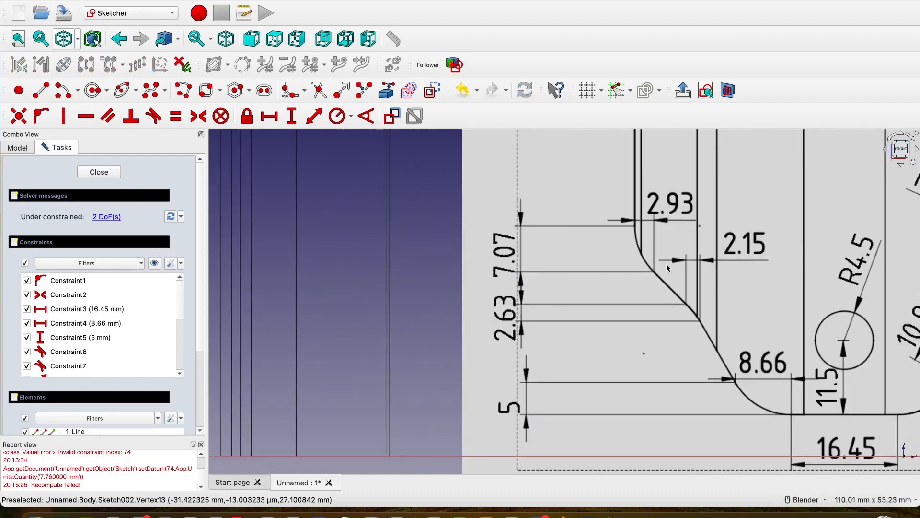
scroll(664, 228, down, 5)
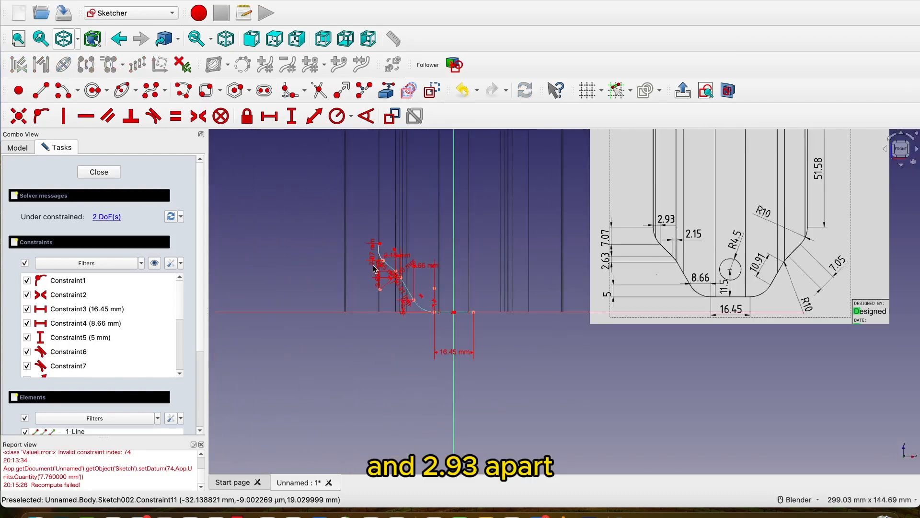
scroll(377, 254, up, 6)
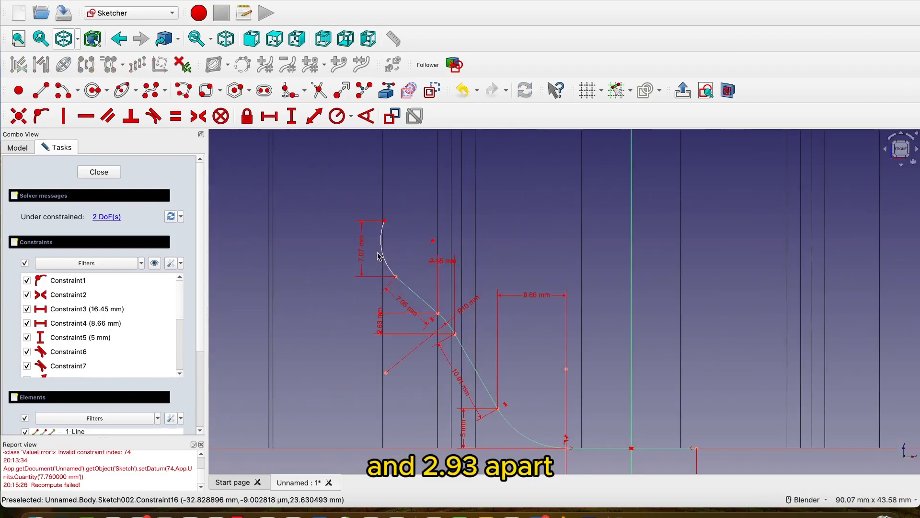
click(269, 116)
click(385, 220)
click(395, 277)
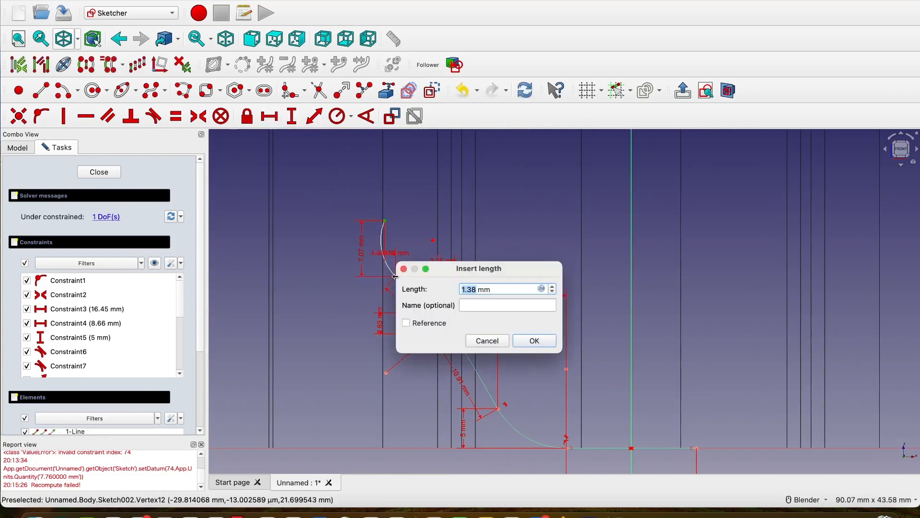
text(2.93)
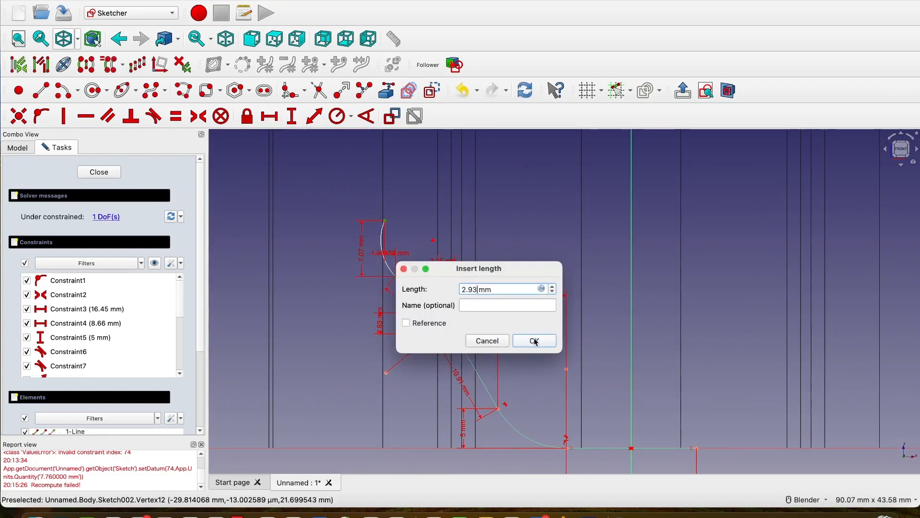
click(536, 342)
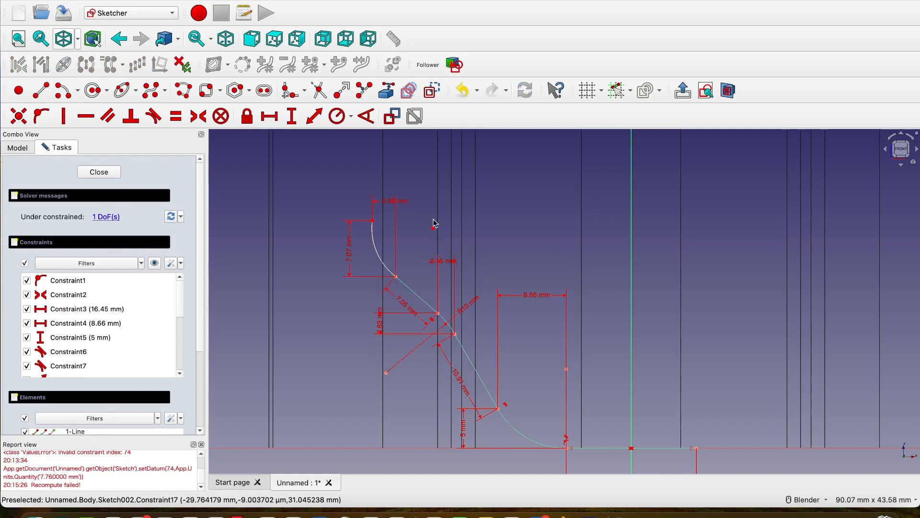
Set the top arc's radius to 10 mm.
click(338, 116)
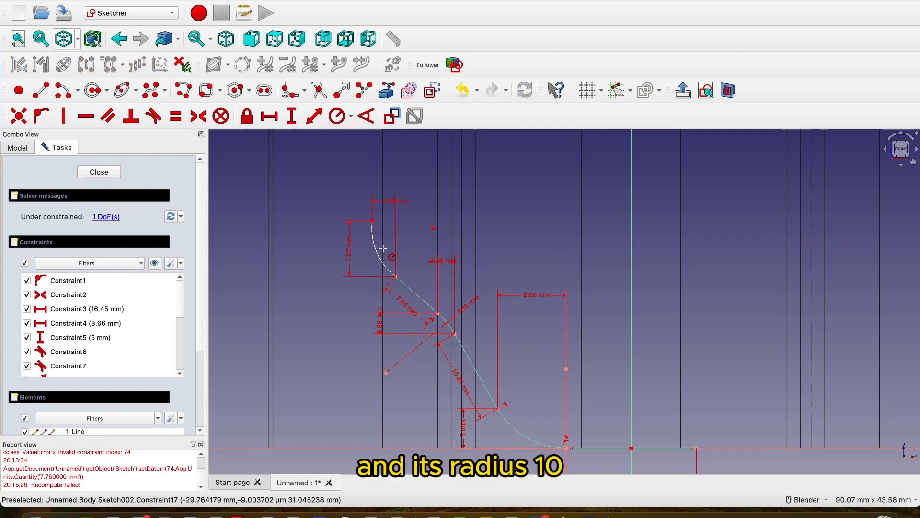
click(376, 250)
text(8)
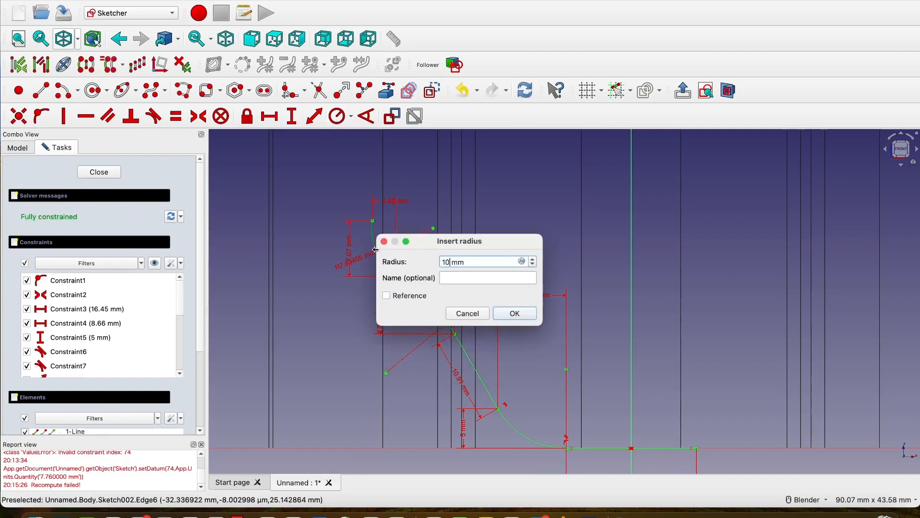
click(515, 313)
Sketch a vertical line about 25.16 mm long upward from the top arc's upper endpoint.
scroll(479, 272, down, 3)
scroll(480, 271, down, 3)
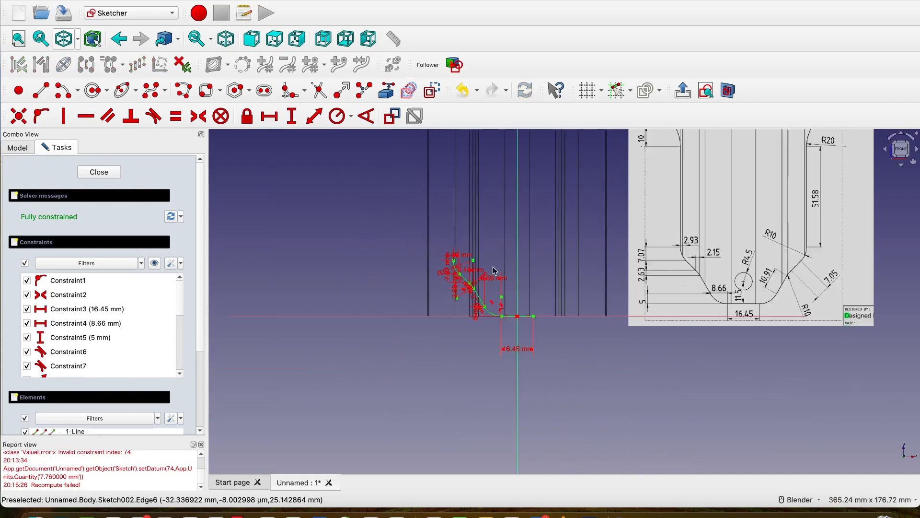
scroll(671, 302, up, 5)
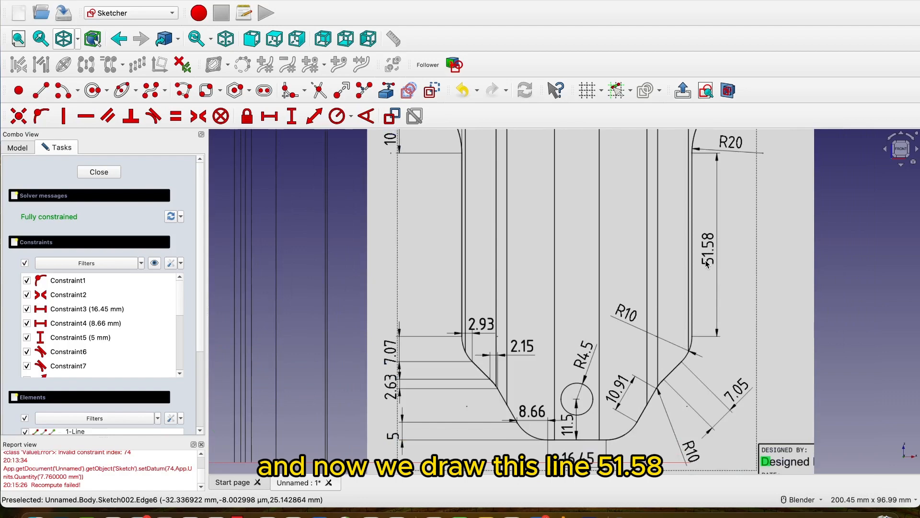
scroll(706, 263, down, 3)
scroll(452, 288, up, 8)
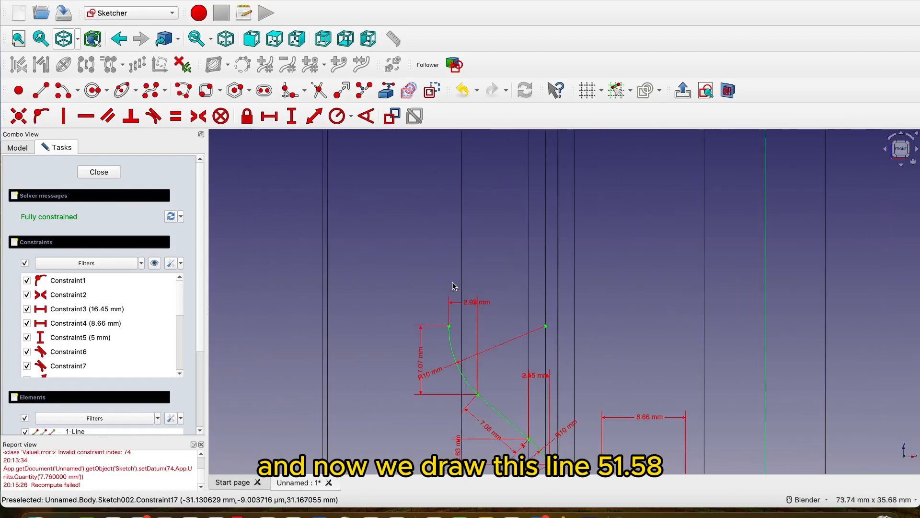
click(41, 92)
click(449, 318)
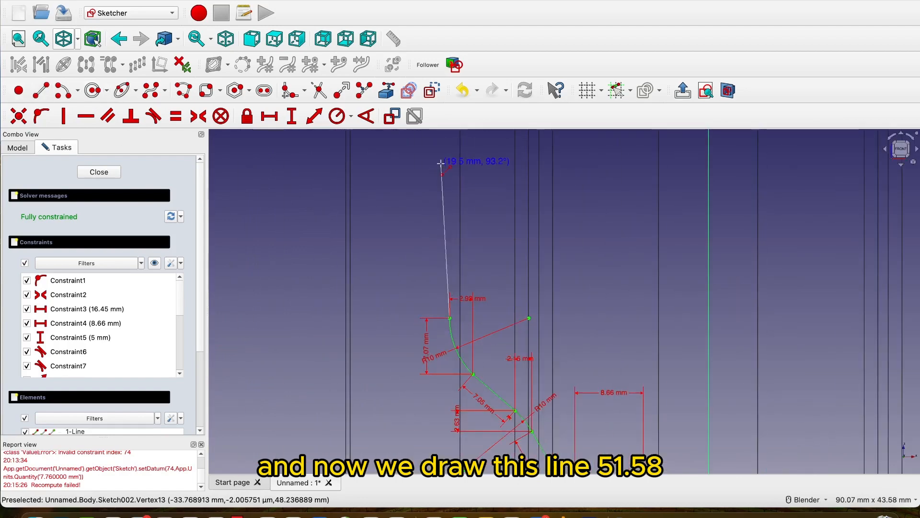
shift+middle_drag(449, 176, 459, 265)
click(461, 208)
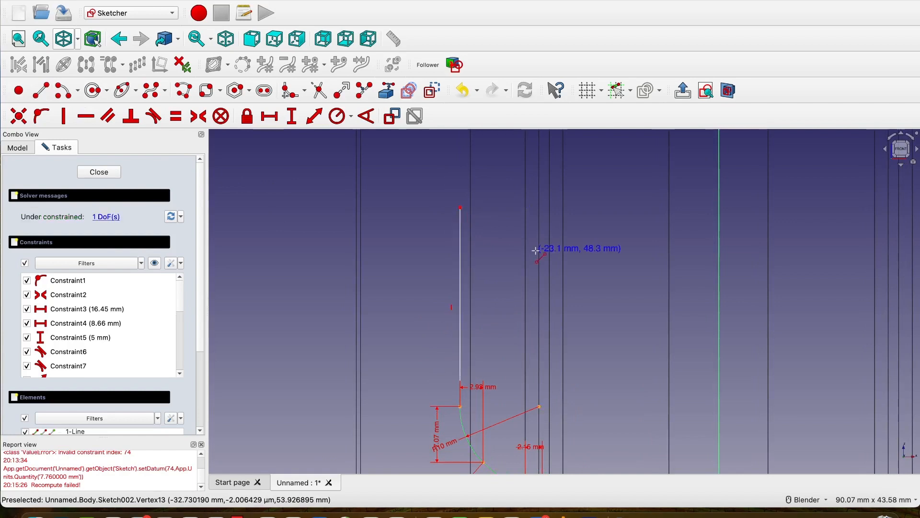
Set the new vertical line's length to 51.58 mm.
click(291, 117)
click(461, 262)
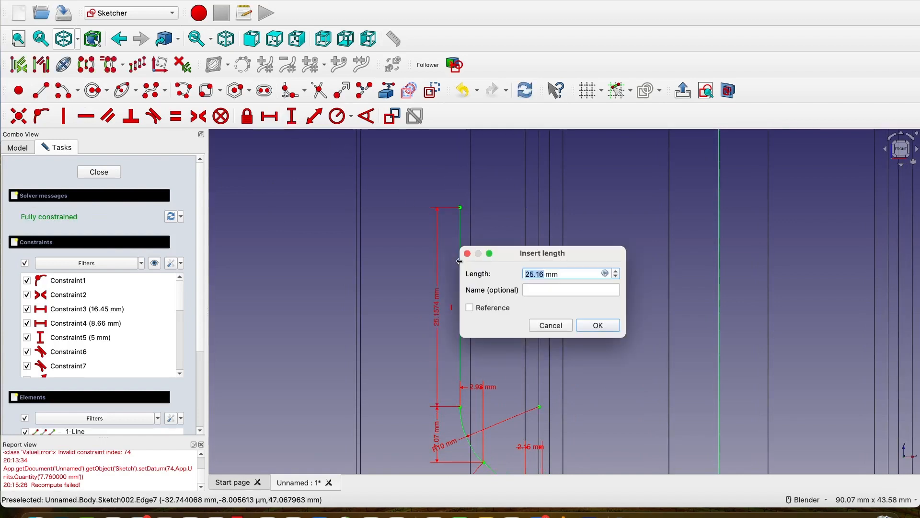
text(51.58)
click(598, 326)
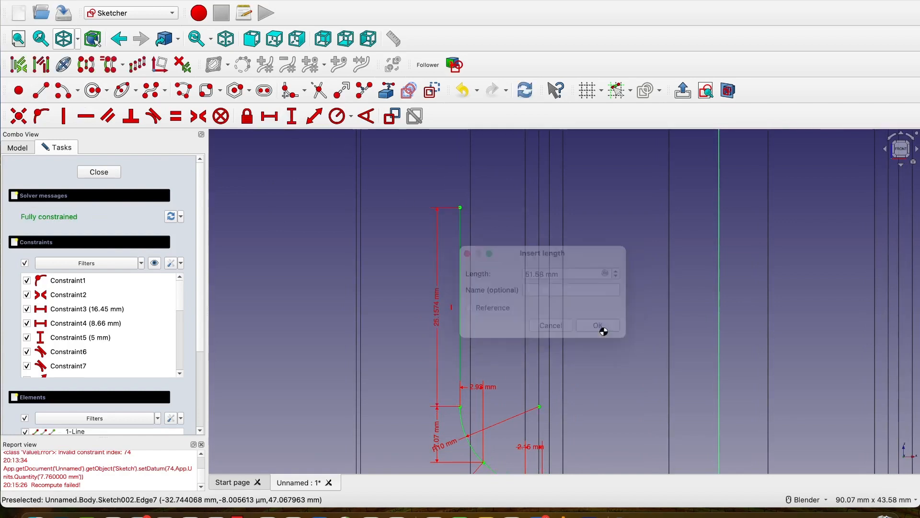
Examine the reference drawing for the radius and endpoint distances of the arc above the 51.58 mm line.
scroll(602, 330, down, 5)
scroll(607, 272, up, 5)
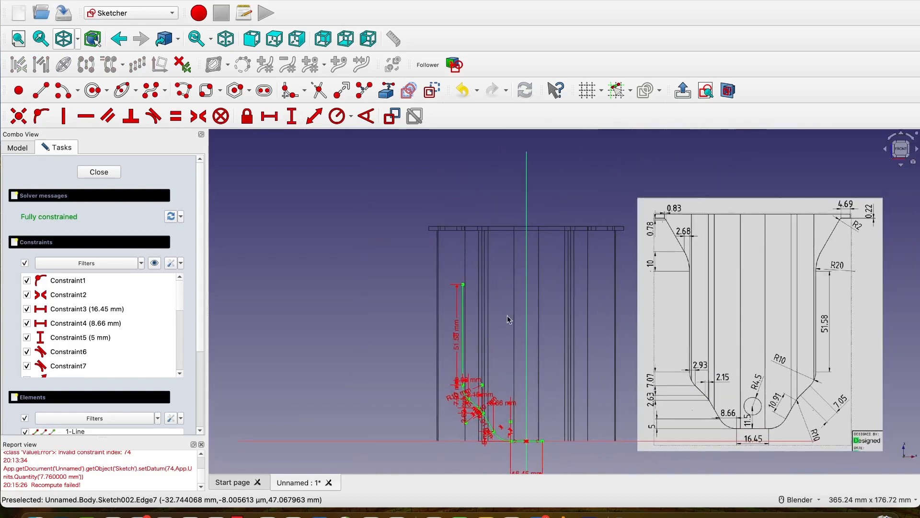
scroll(516, 305, down, 3)
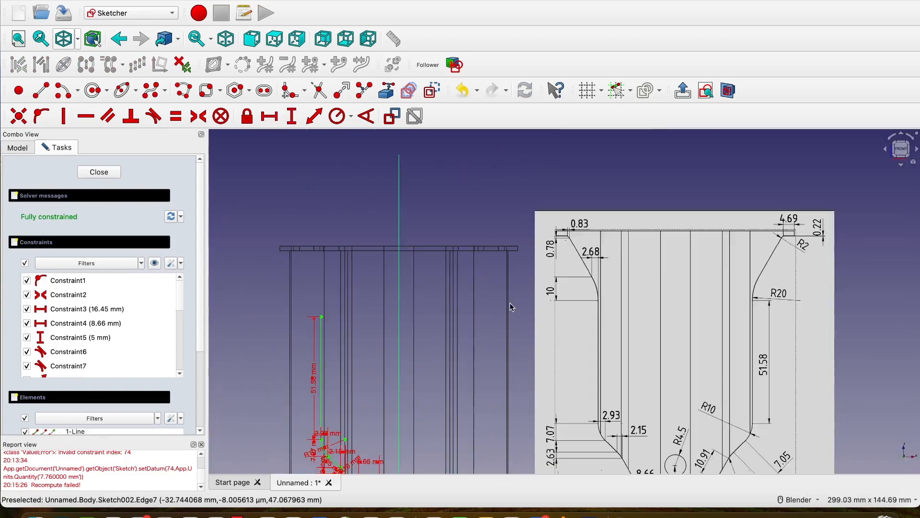
shift+middle_drag(490, 302, 563, 281)
scroll(564, 281, up, 1)
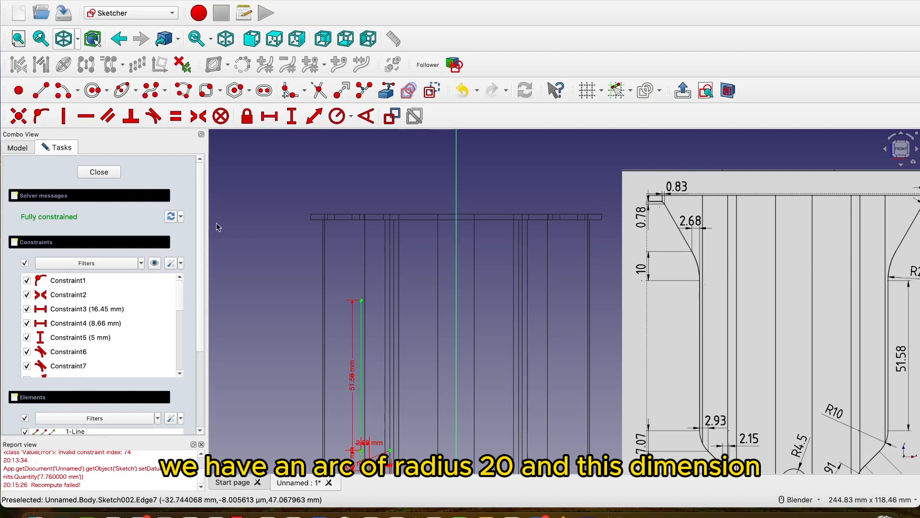
scroll(685, 230, down, 2)
scroll(846, 264, up, 4)
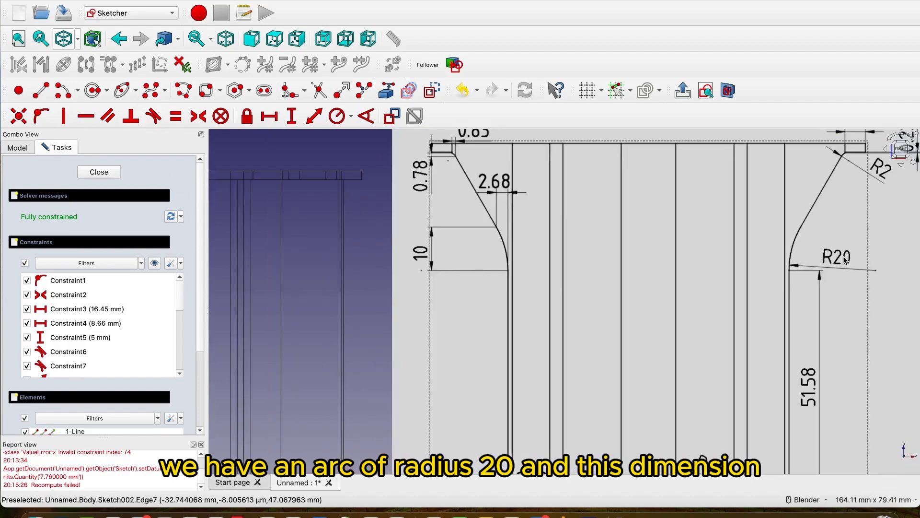
scroll(838, 258, down, 1)
scroll(541, 254, down, 3)
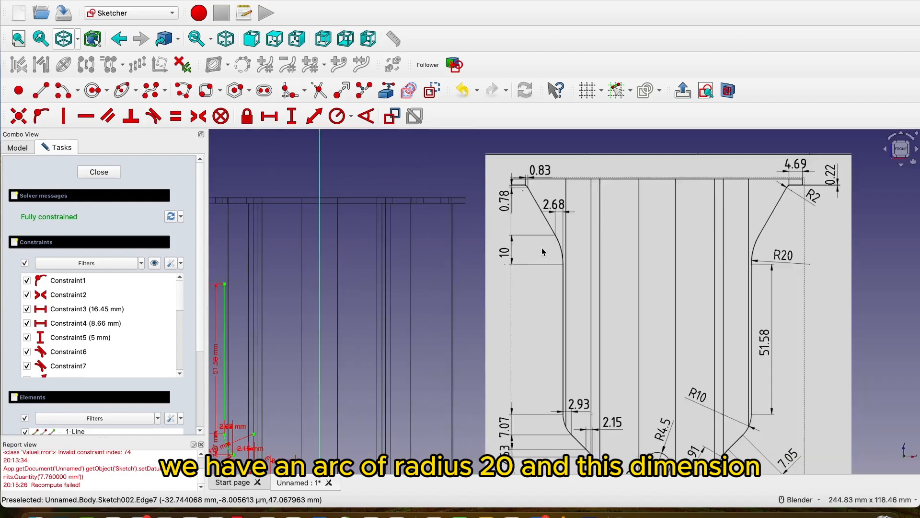
scroll(300, 276, up, 3)
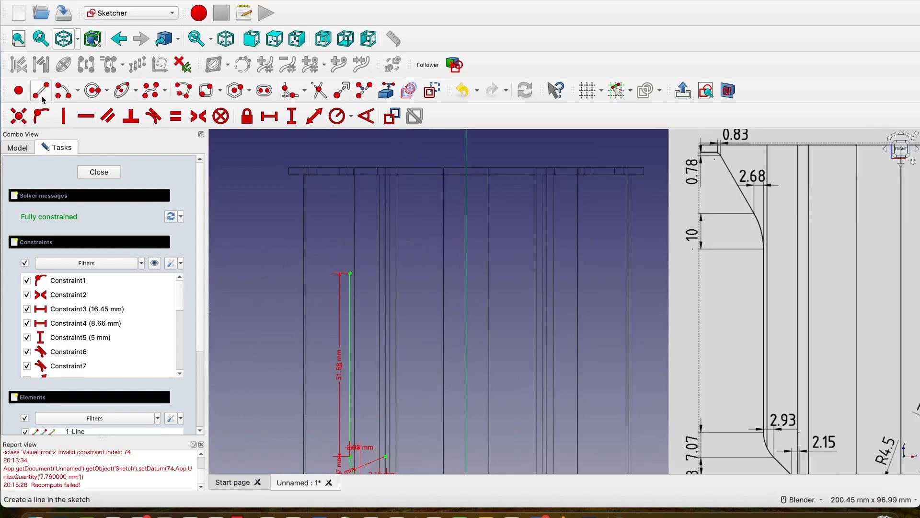
Sketch an arc of about 17.9 mm radius from the vertical line's upper endpoint, curving up and to the left with its centre to the left.
click(61, 90)
click(296, 303)
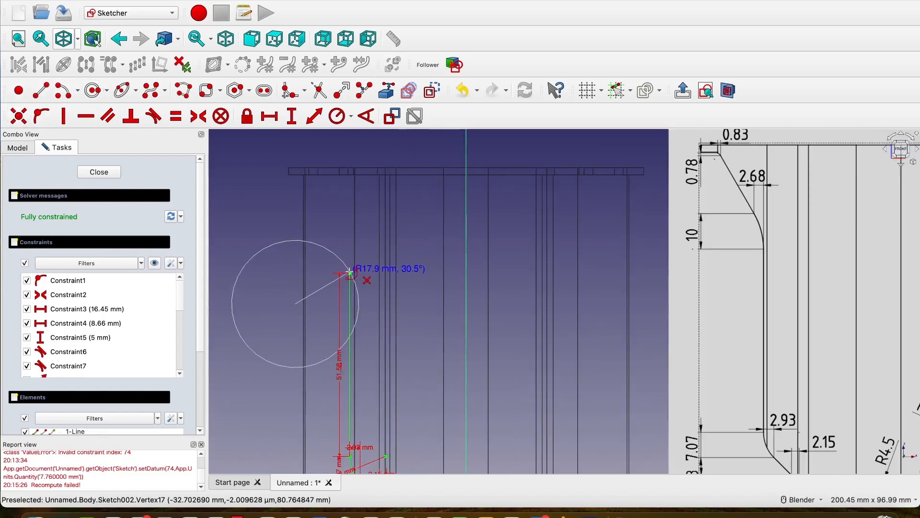
click(350, 273)
click(322, 220)
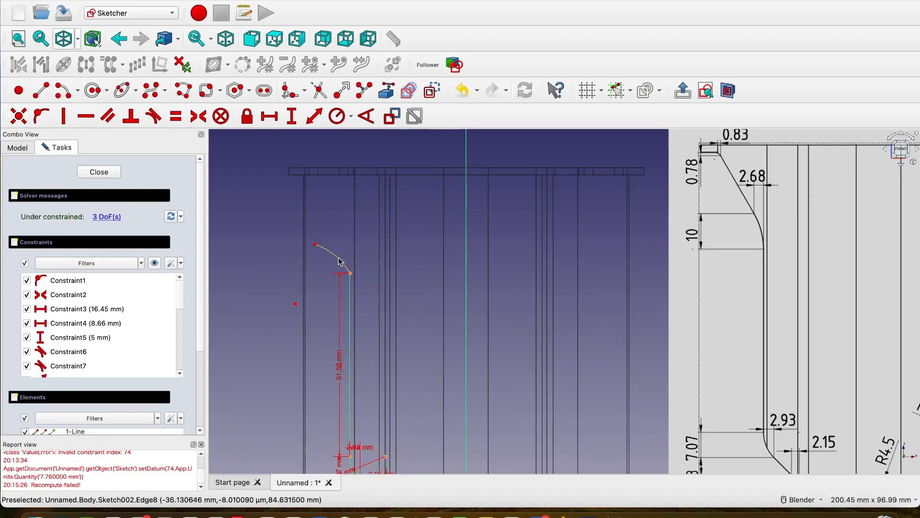
Set the vertical distance between the two endpoints of the arc above the 51.58 mm line to 10 mm.
click(337, 116)
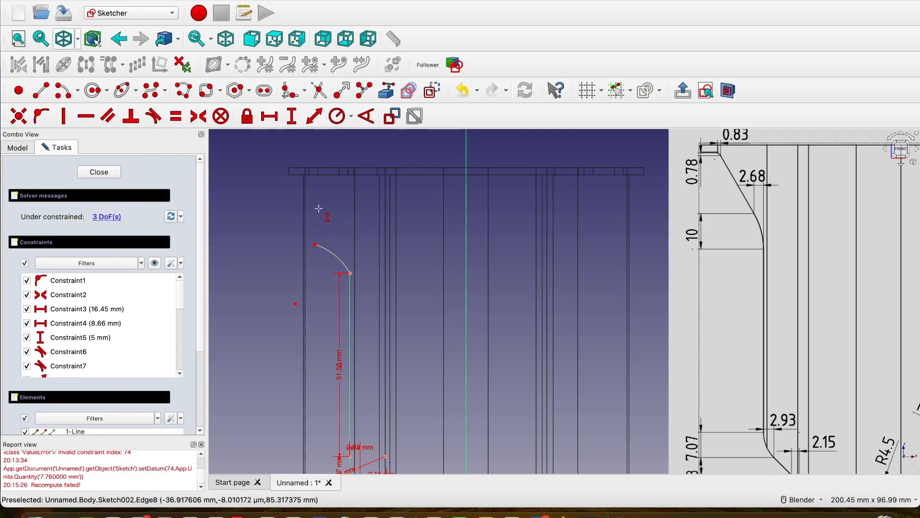
click(315, 245)
click(349, 273)
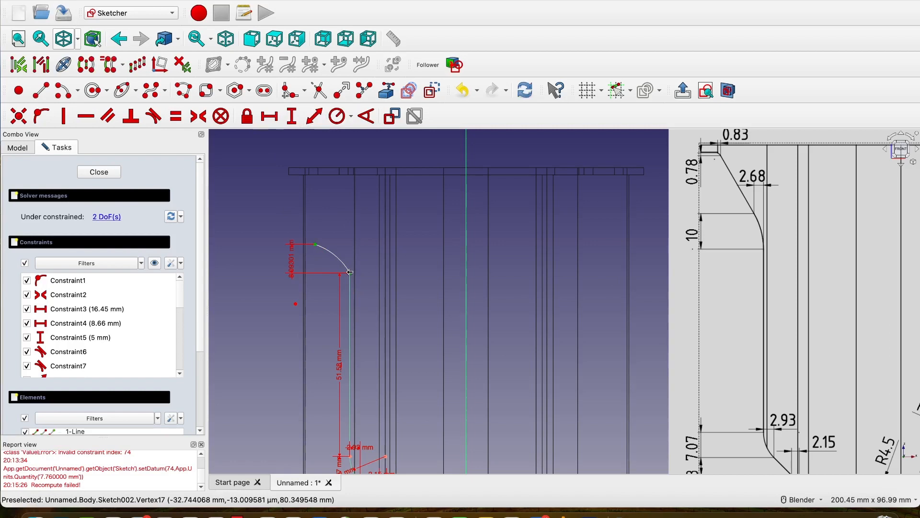
text(10)
click(488, 335)
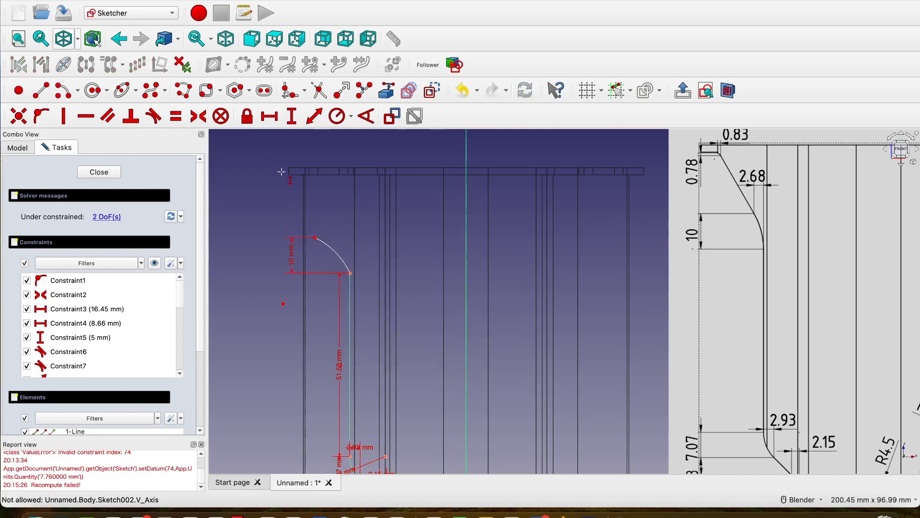
Set the horizontal distance between the same arc's two endpoints to 2.68 mm.
click(315, 237)
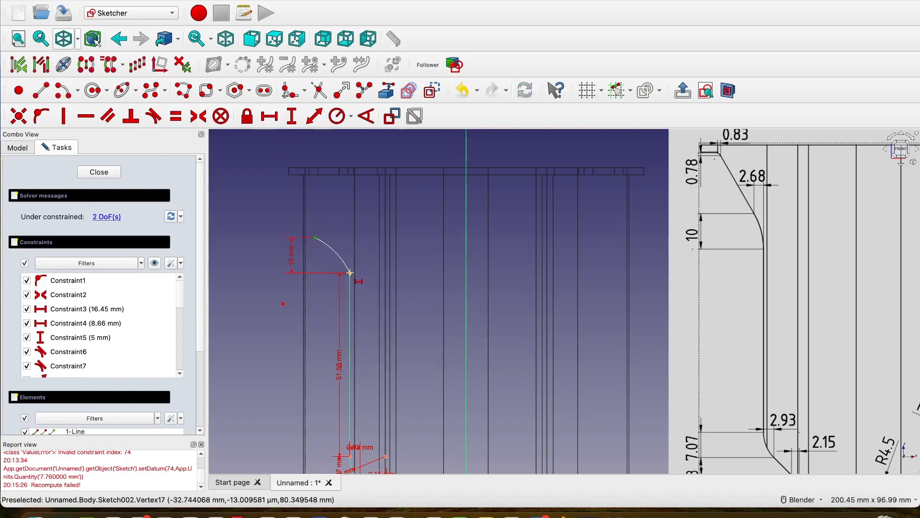
click(350, 273)
text(l2)
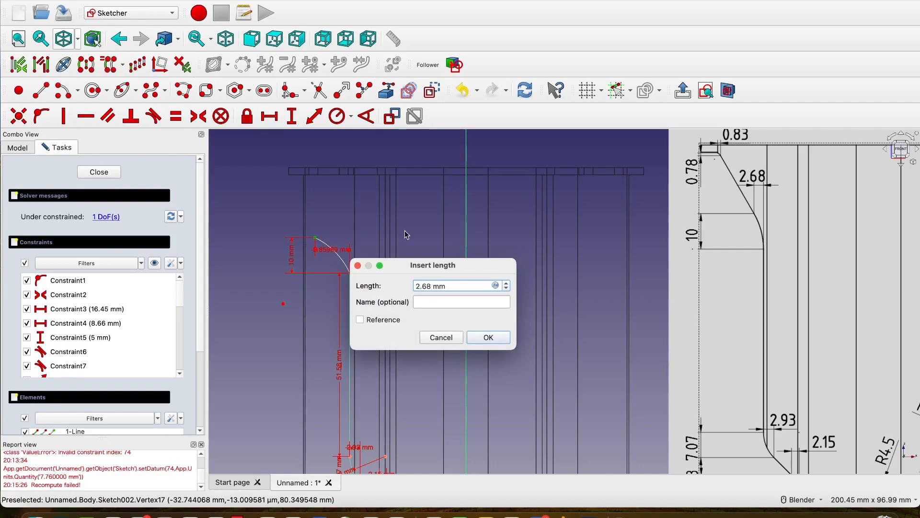
click(499, 341)
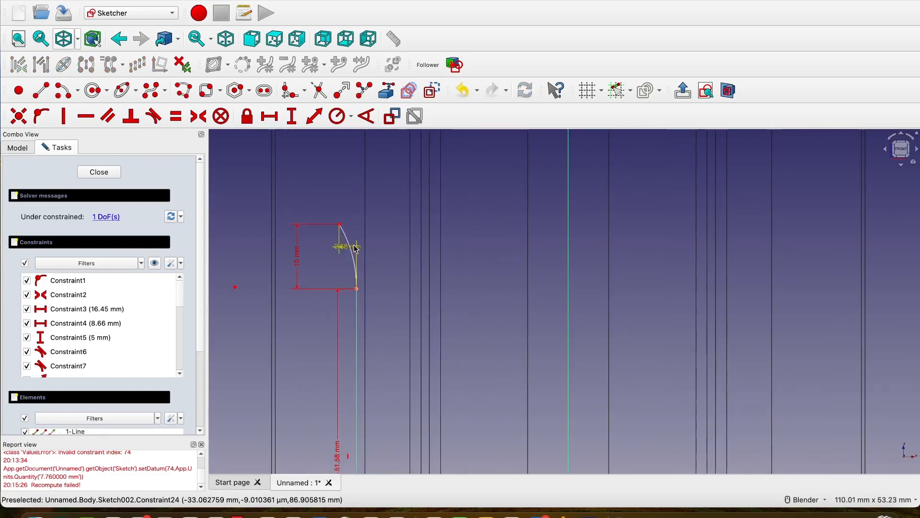
Set the radius of the arc above the 51.58 mm line to 20 mm.
scroll(396, 225, down, 2)
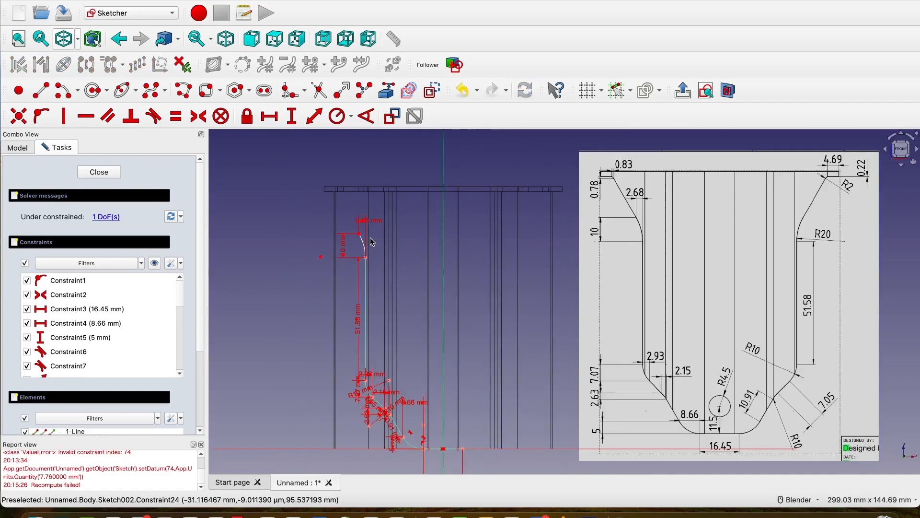
click(337, 116)
scroll(363, 244, up, 3)
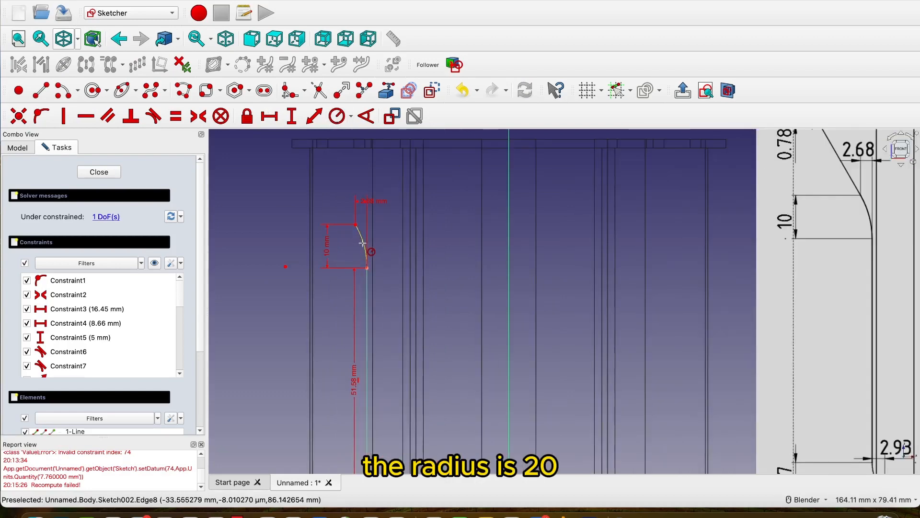
click(364, 243)
text(20)
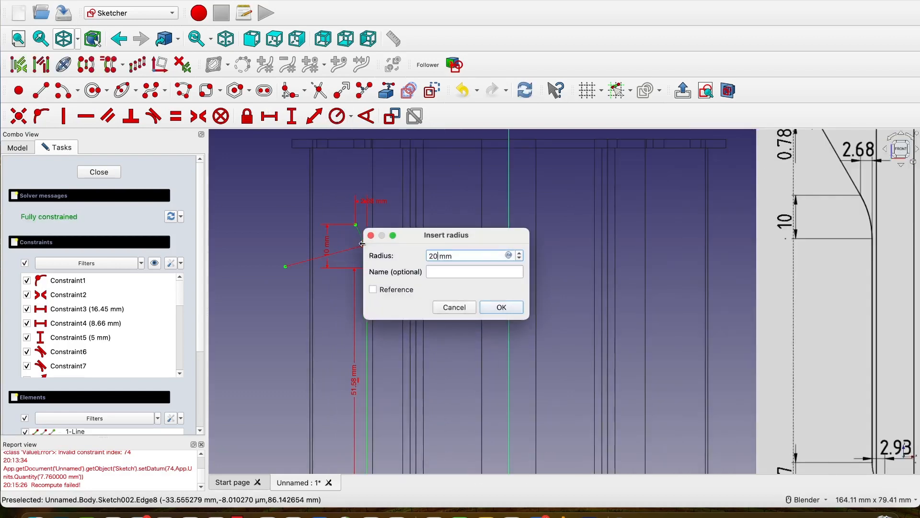
click(502, 308)
scroll(443, 291, down, 3)
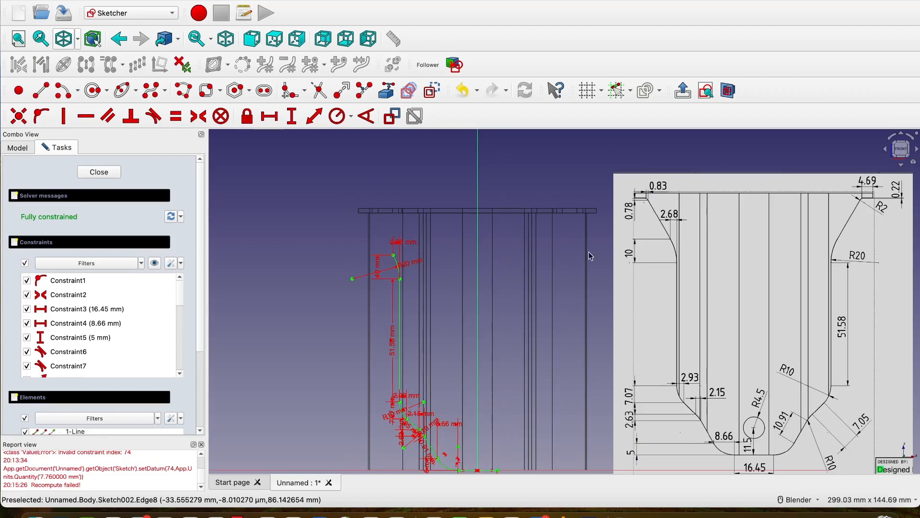
scroll(405, 243, up, 3)
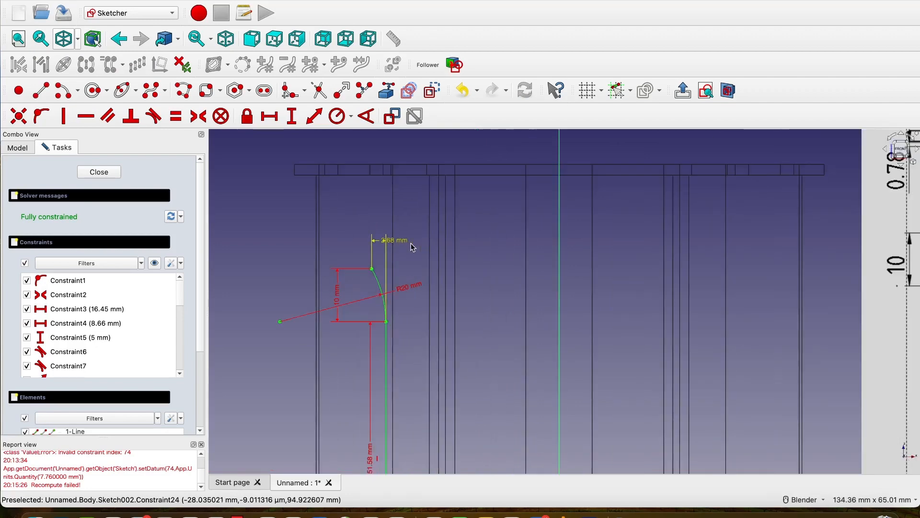
scroll(411, 244, down, 3)
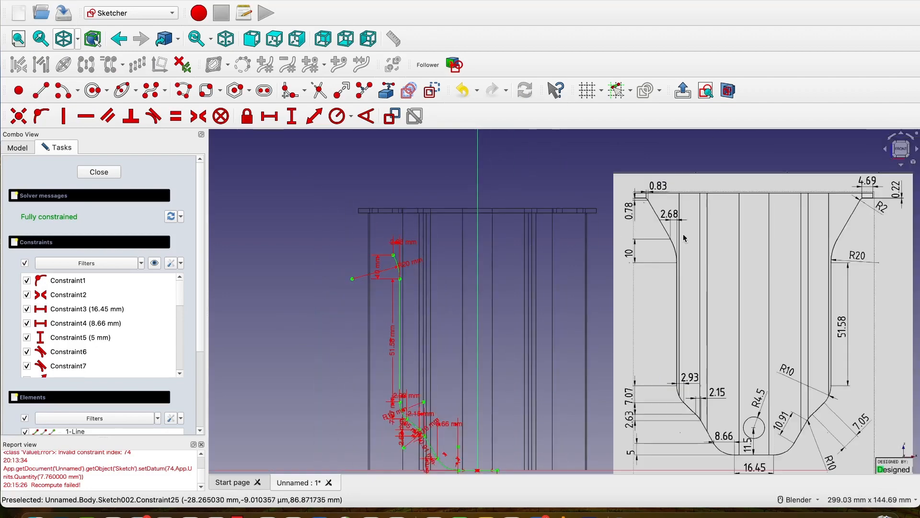
Link the underside edges of the top flange near its left corner into the sketch as external geometry.
shift+middle_drag(497, 275, 366, 306)
scroll(406, 259, up, 2)
mouse_move(406, 258)
shift+middle_down()
mouse_move(562, 301)
mouse_move(597, 297)
shift+middle_up()
scroll(345, 274, up, 5)
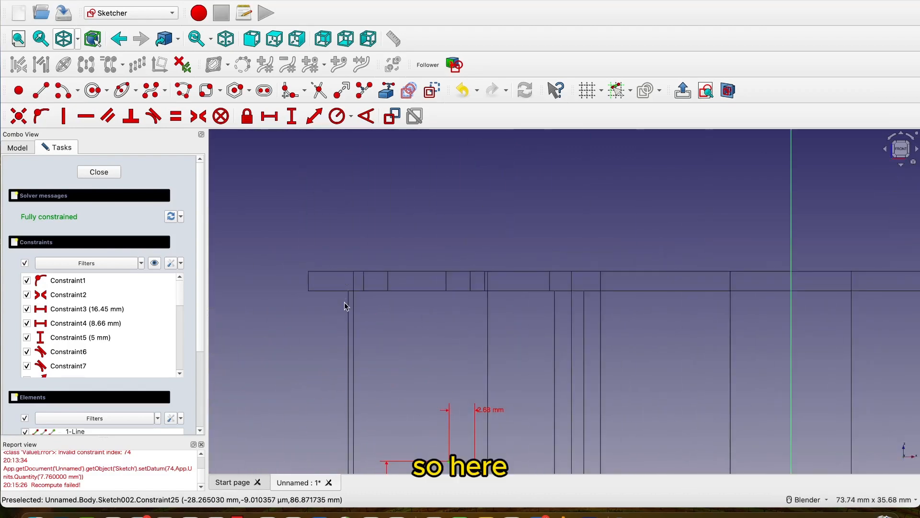
click(385, 95)
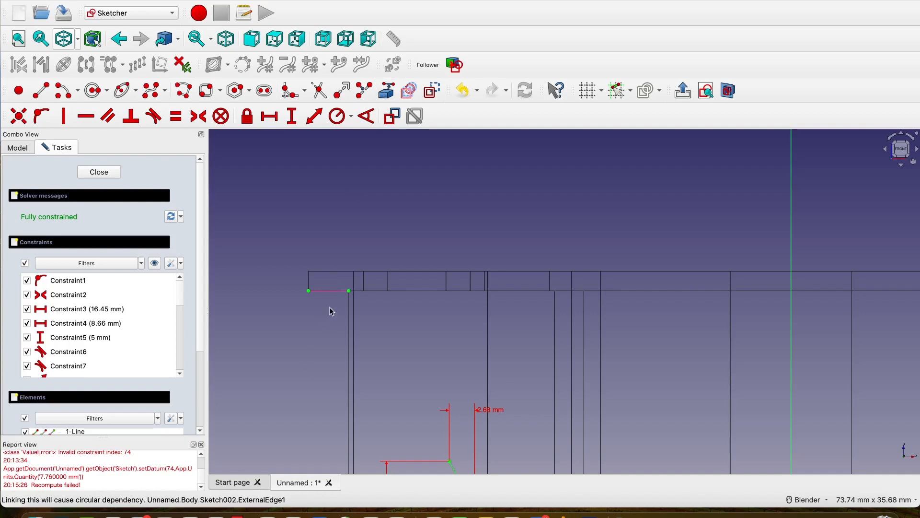
scroll(330, 307, up, 5)
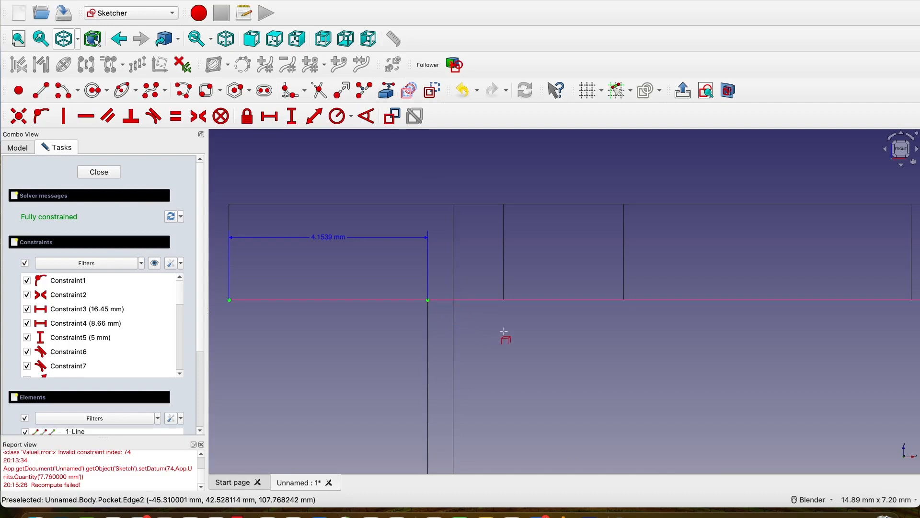
scroll(504, 331, down, 5)
scroll(504, 332, up, 2)
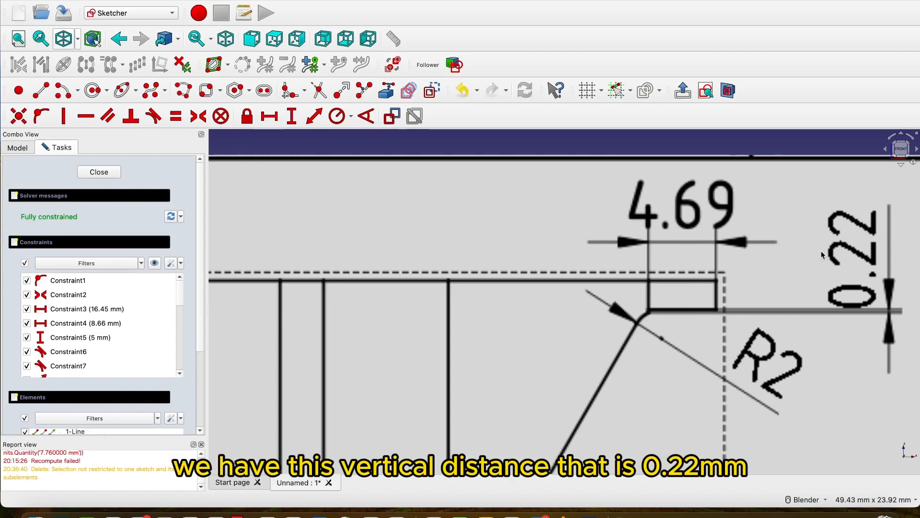
Sketch a vertical line about 2.9 mm long down from the flange's linked lower edge, just inside the outer wall.
scroll(816, 306, down, 3)
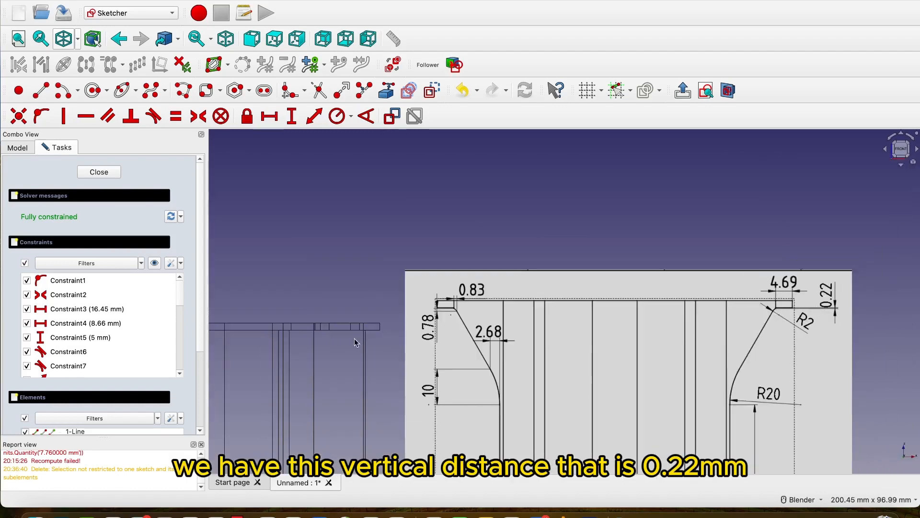
scroll(265, 352, down, 5)
scroll(318, 334, up, 3)
scroll(319, 335, up, 5)
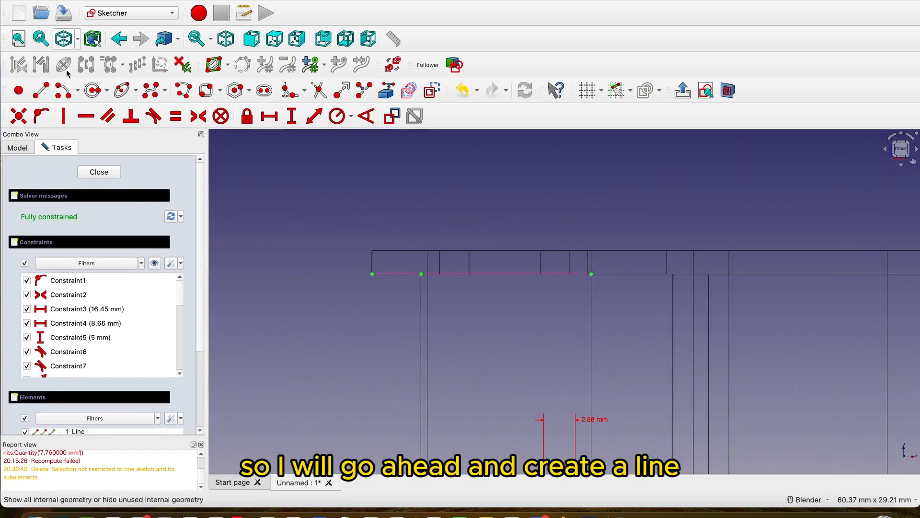
click(41, 90)
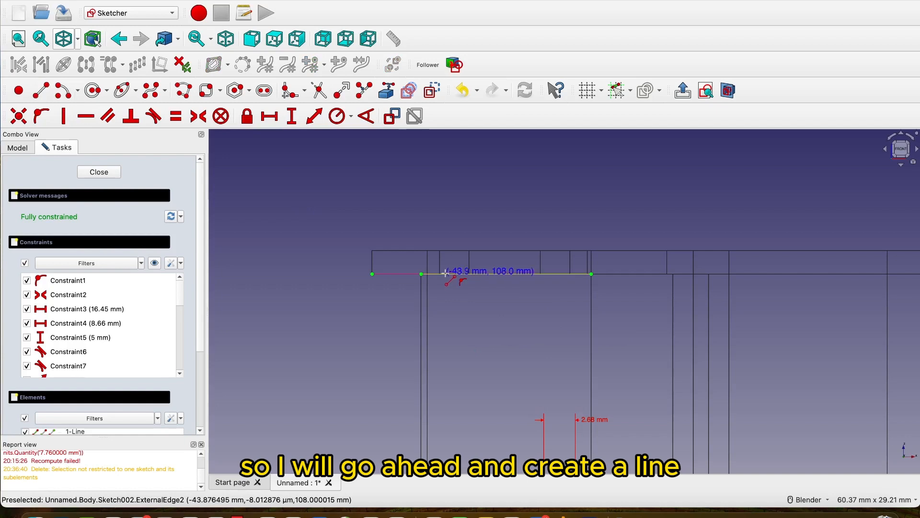
click(446, 274)
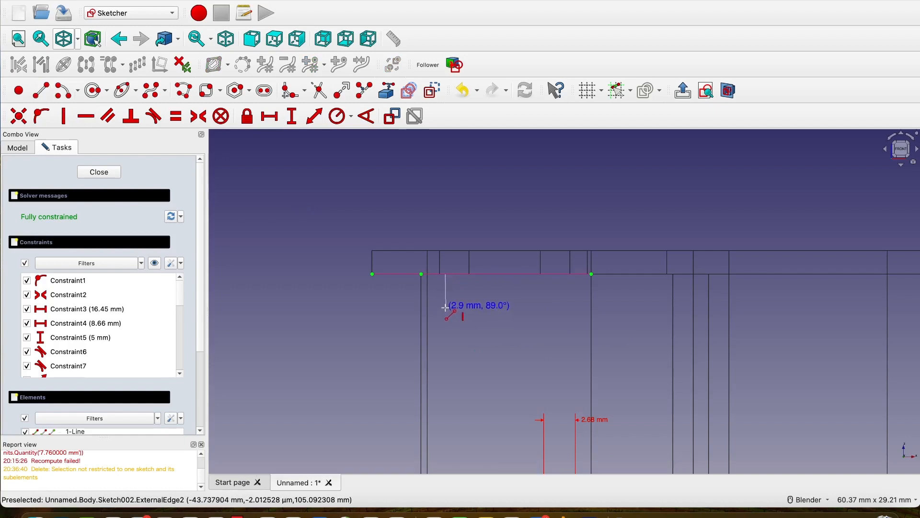
click(446, 308)
key(Escape)
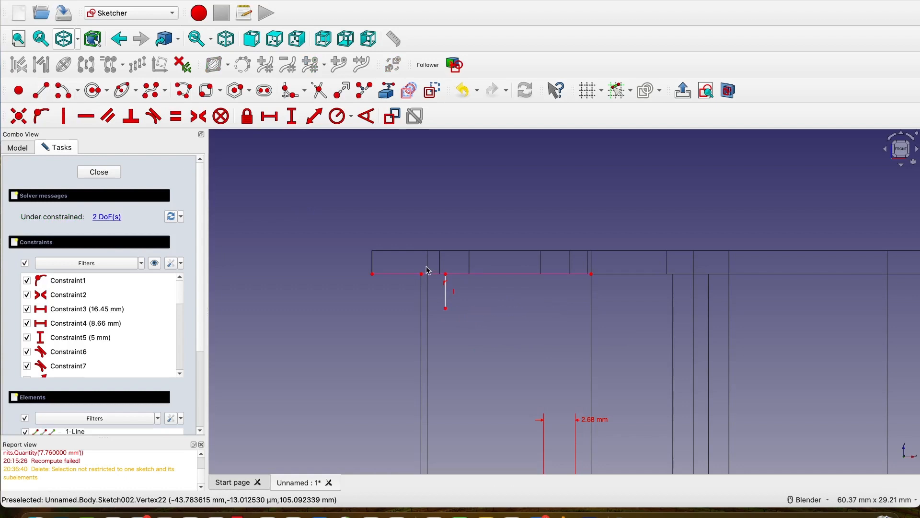
Set the horizontal distance from the flange's lower-left corner to the short vertical line's upper endpoint to 4.69 mm.
scroll(428, 270, up, 3)
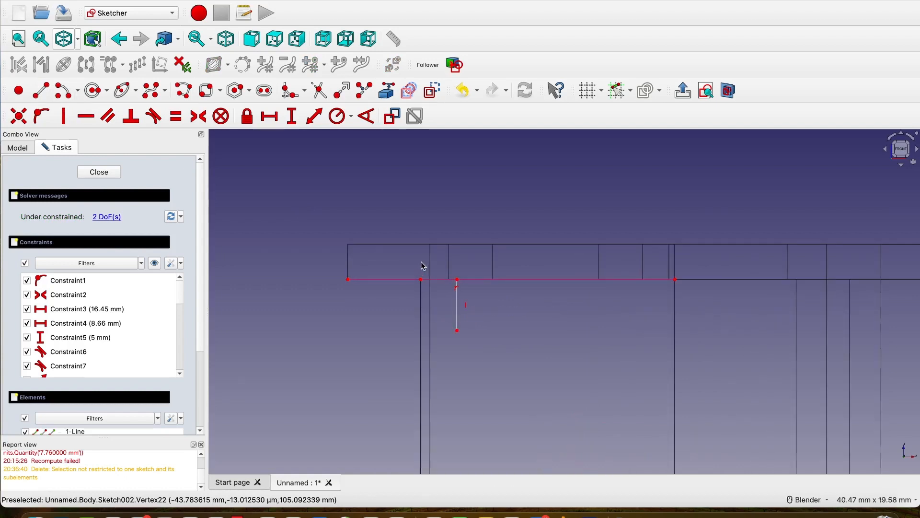
click(269, 116)
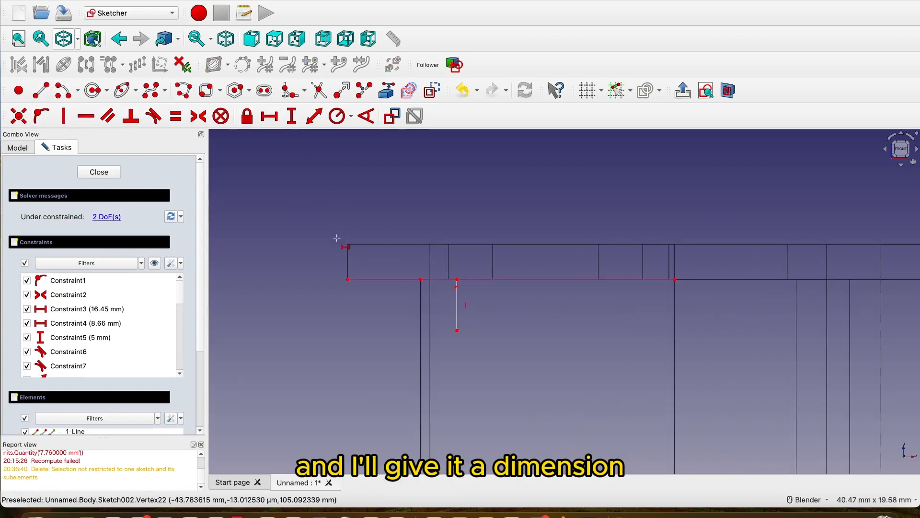
click(347, 279)
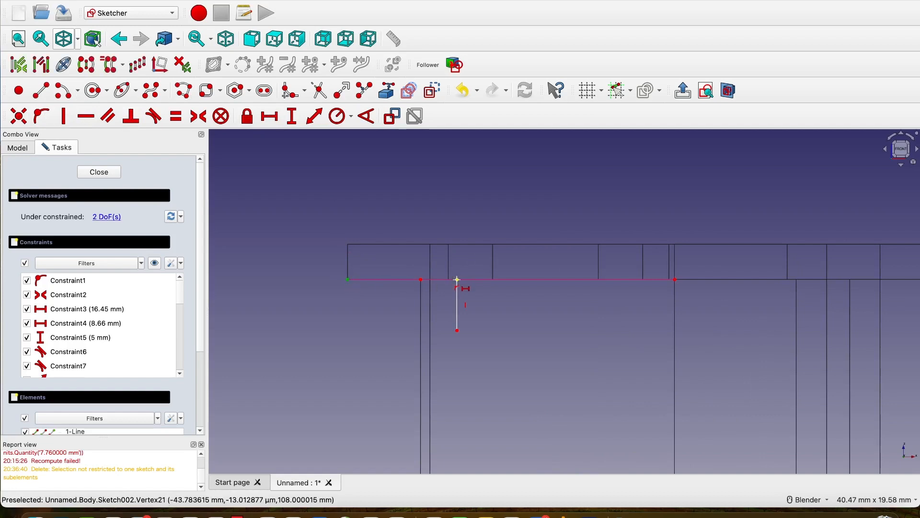
click(456, 279)
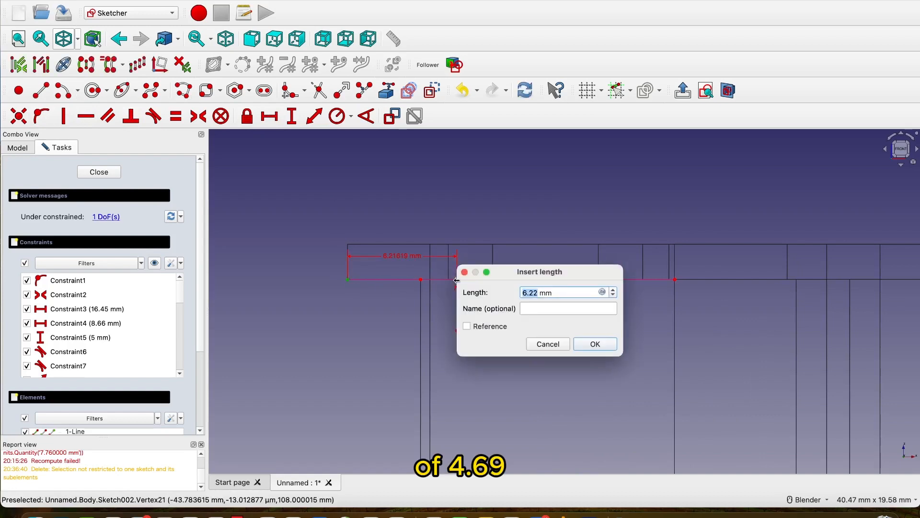
text(4.69)
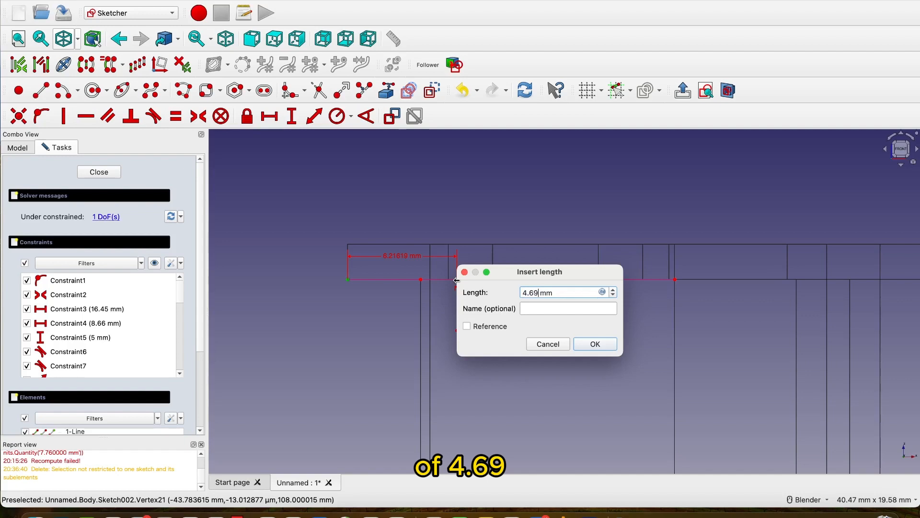
click(596, 344)
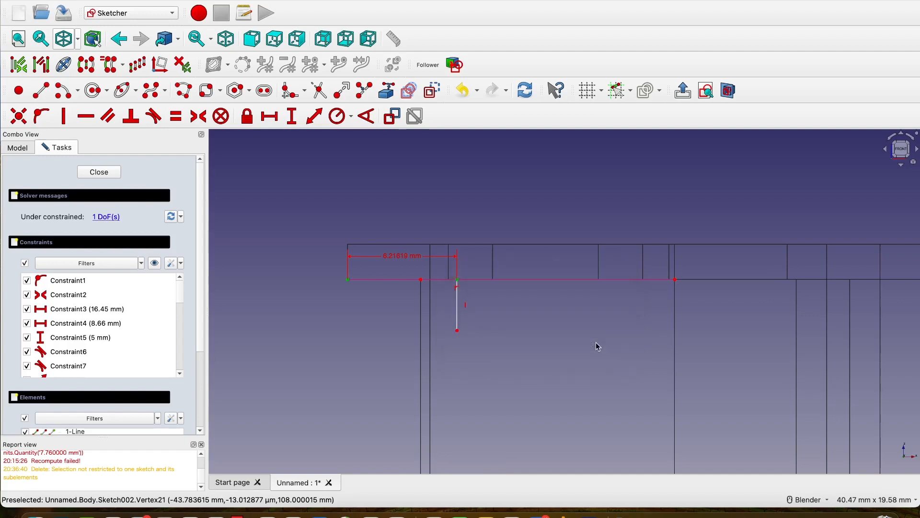
Set the vertical length of the short line below the flange to 0.22 mm.
scroll(422, 304, up, 1)
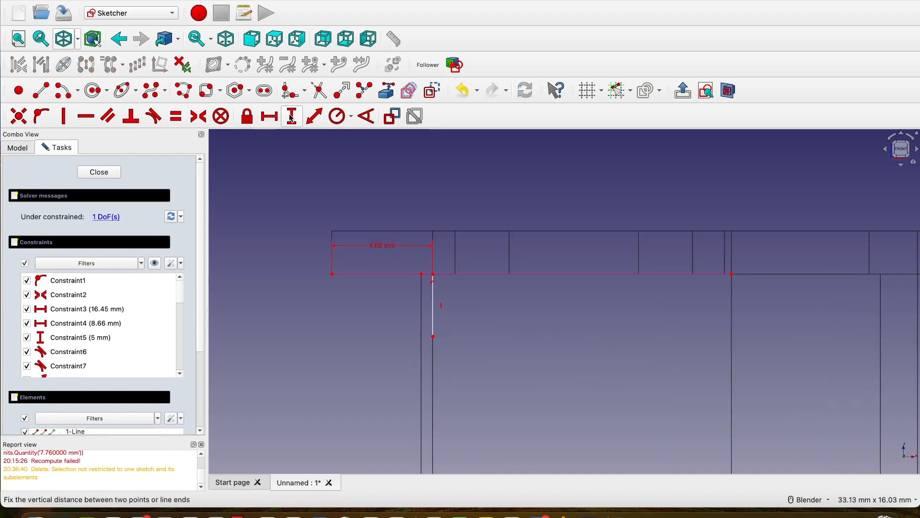
click(434, 298)
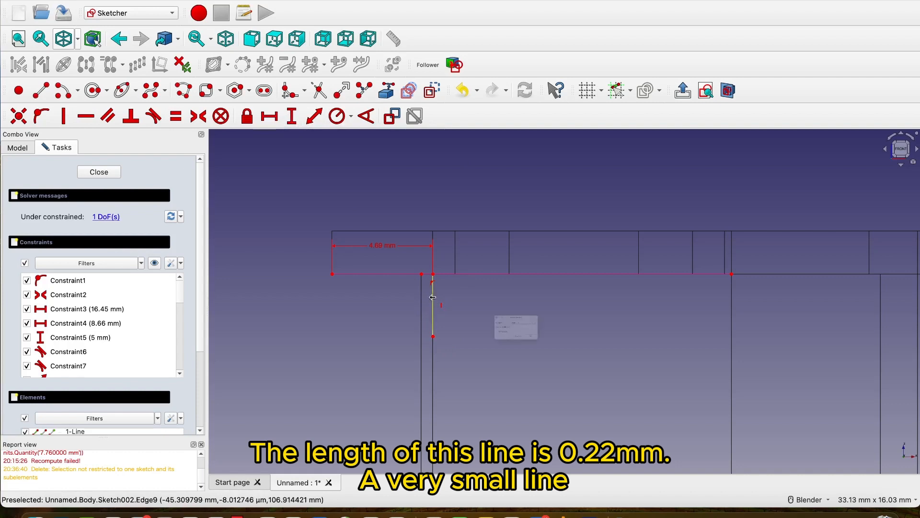
text(0.22)
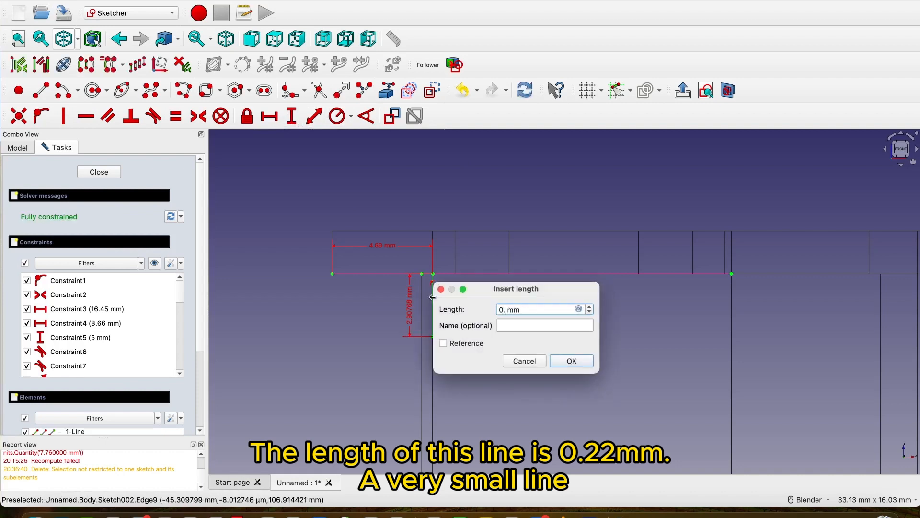
click(588, 360)
Sketch an arc of about 0.3 mm radius from the short line's lower endpoint, curving down and right with its centre to the left.
scroll(436, 301, up, 5)
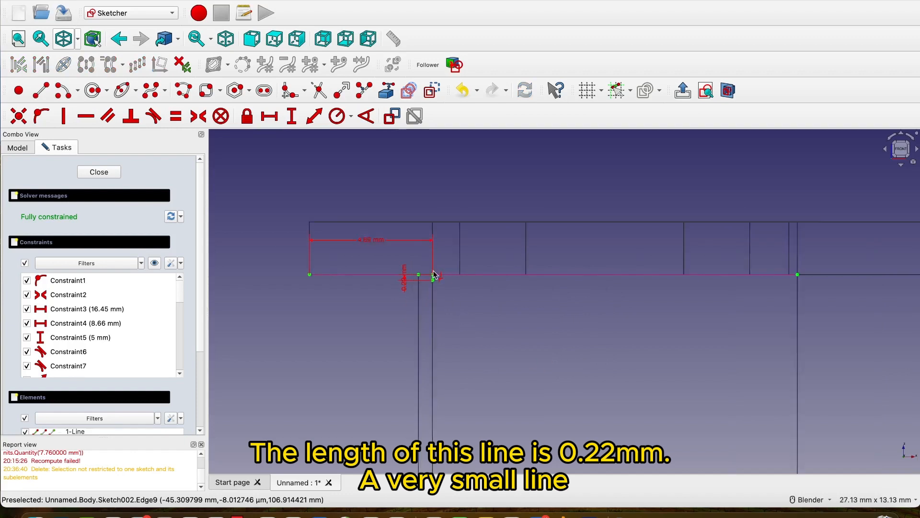
scroll(428, 298, down, 3)
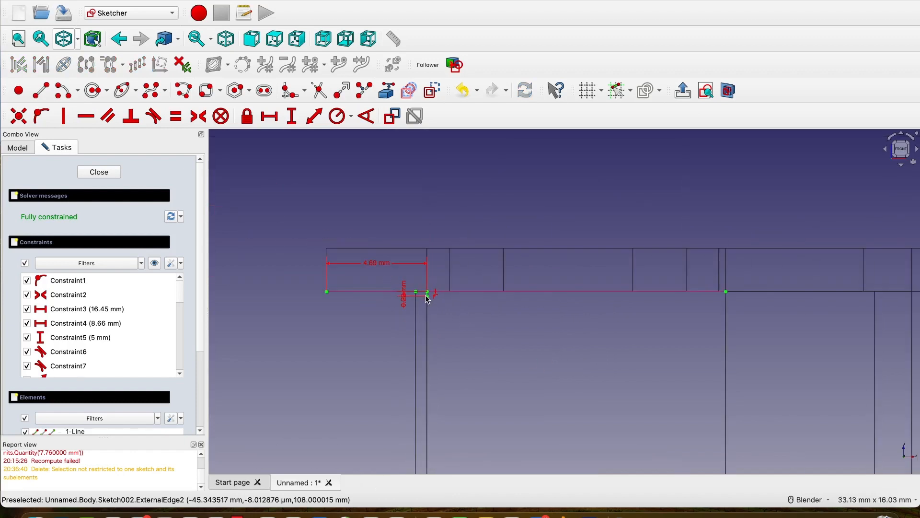
scroll(426, 297, down, 1)
scroll(427, 298, up, 5)
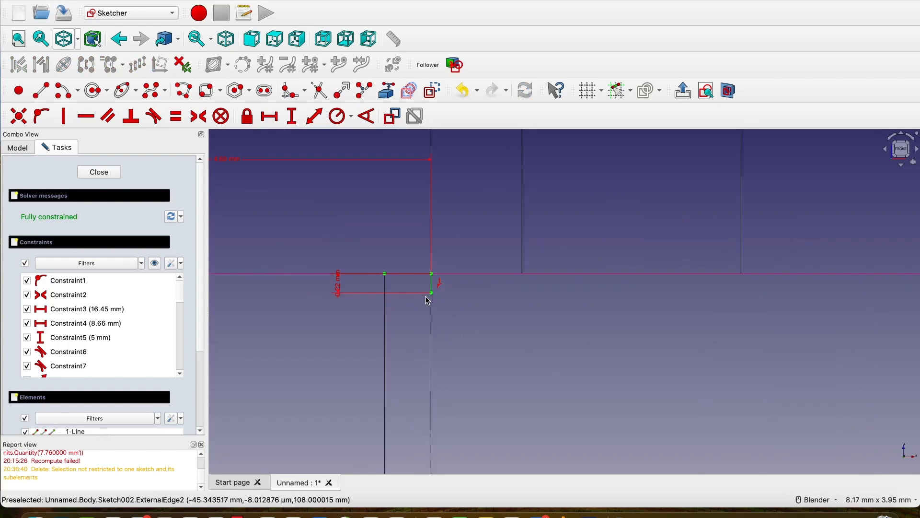
scroll(427, 297, down, 7)
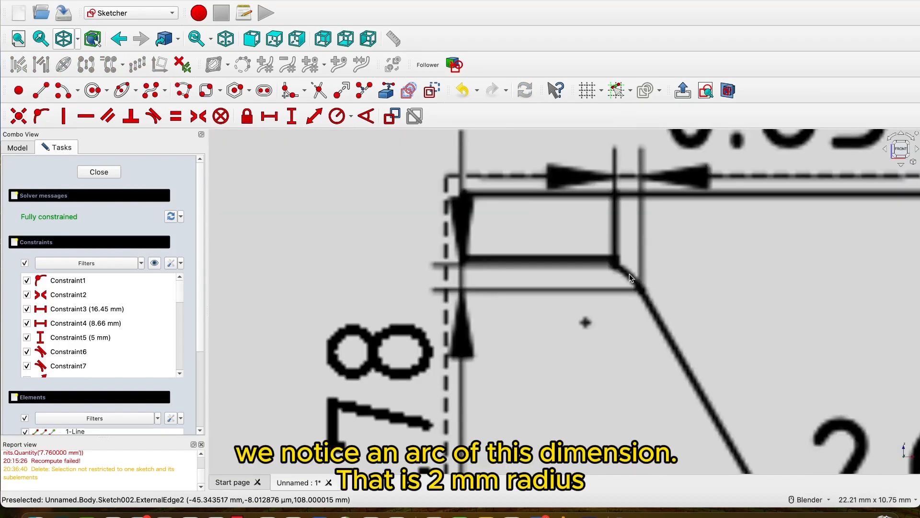
scroll(630, 277, down, 10)
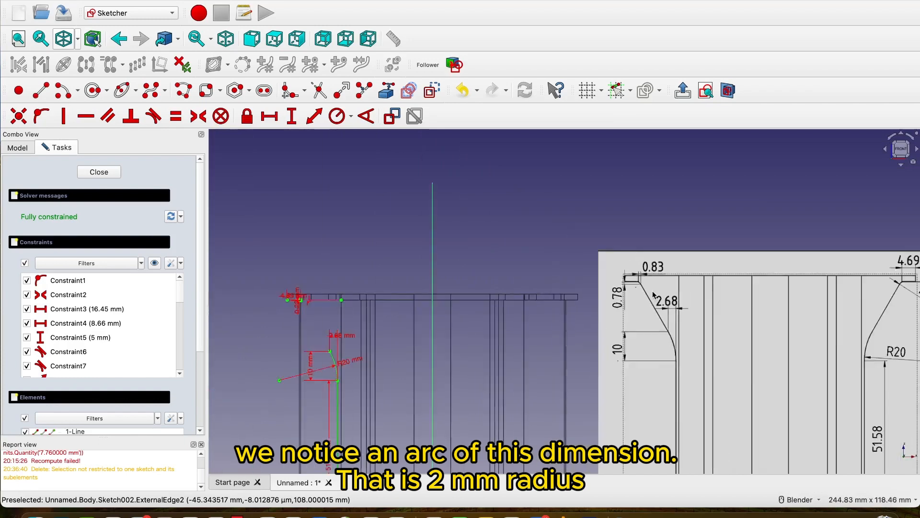
scroll(788, 316, up, 6)
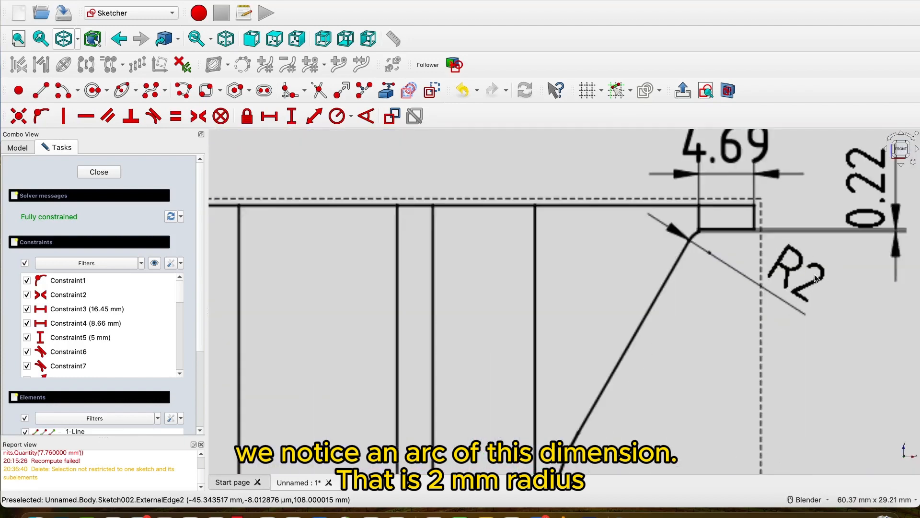
scroll(816, 278, down, 5)
scroll(551, 285, up, 8)
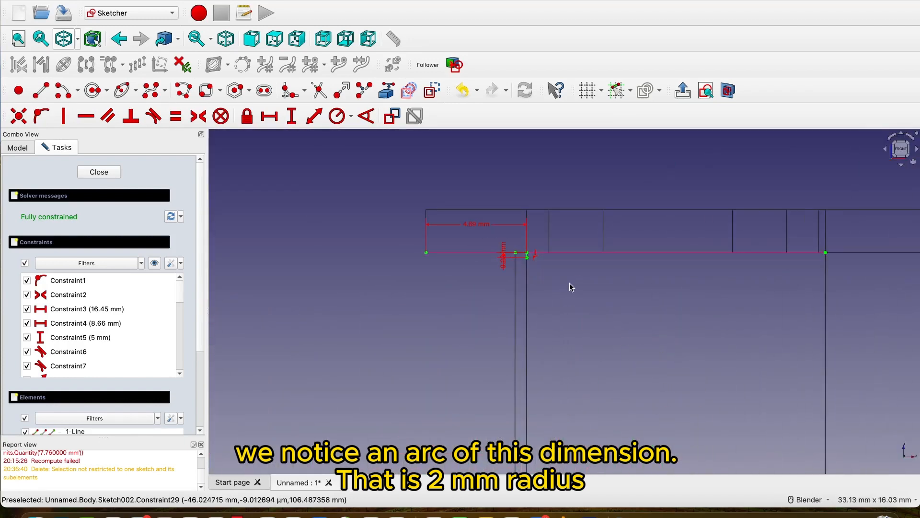
scroll(503, 294, up, 6)
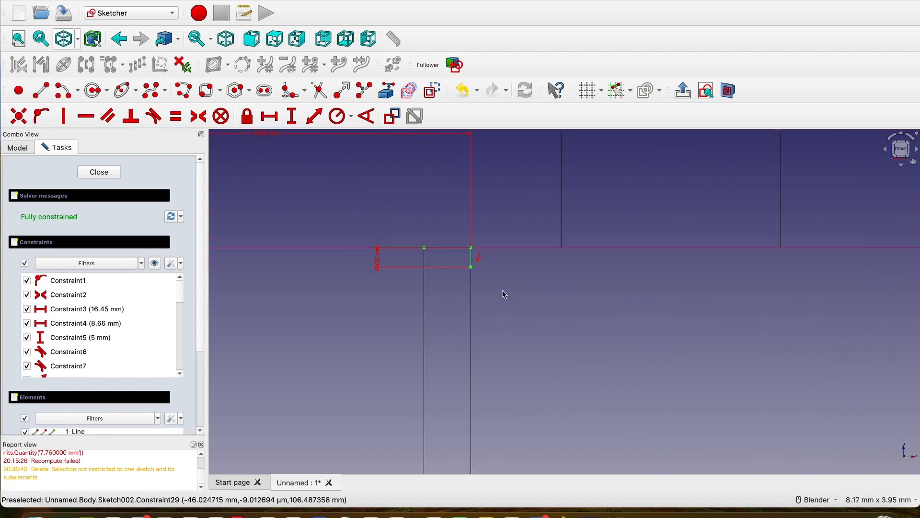
click(61, 90)
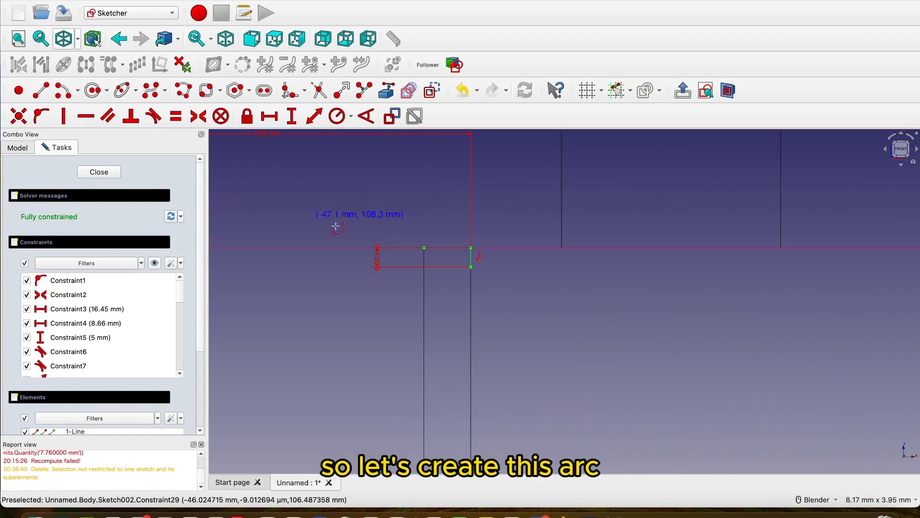
click(448, 291)
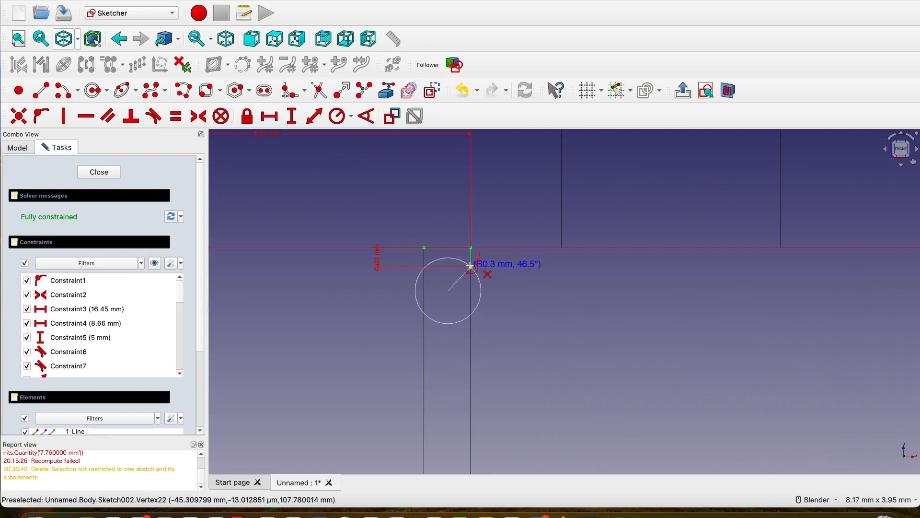
click(472, 267)
click(482, 293)
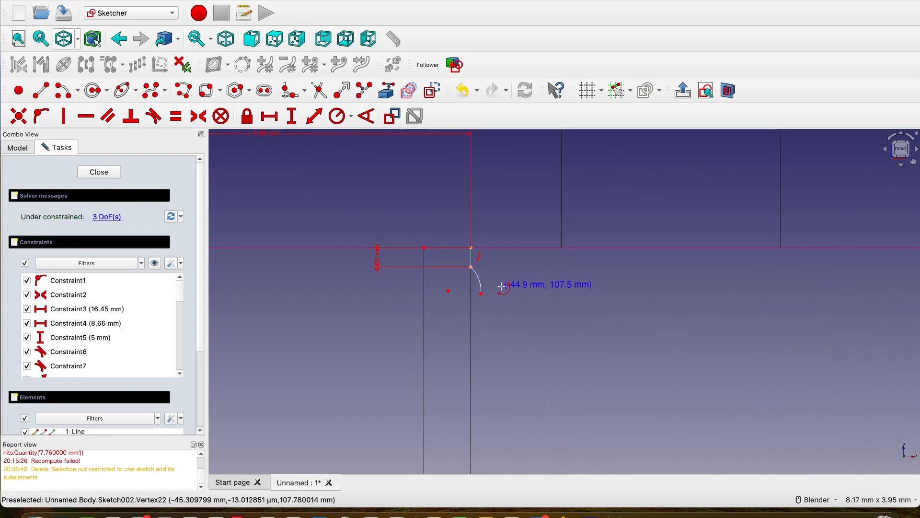
Set the horizontal distance between the small arc's endpoints to 0.83 mm and place the dimension above the arc.
scroll(505, 285, down, 15)
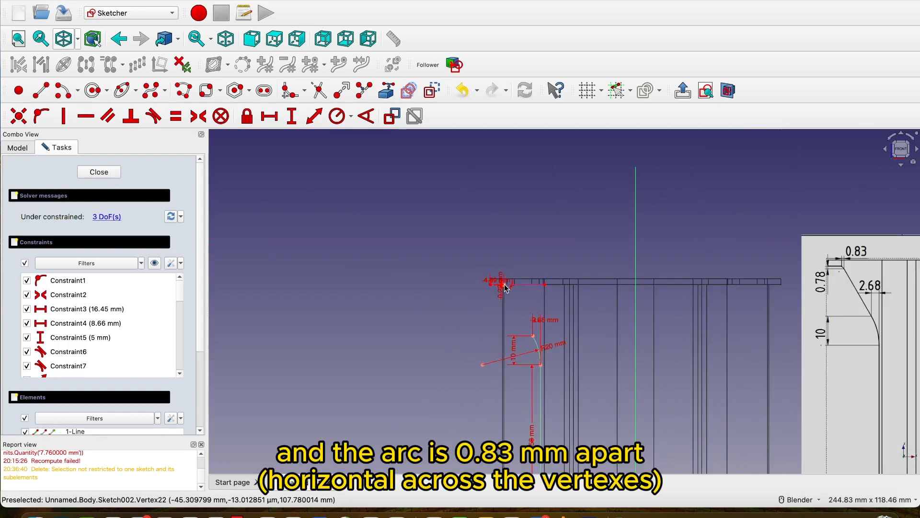
scroll(721, 281, up, 4)
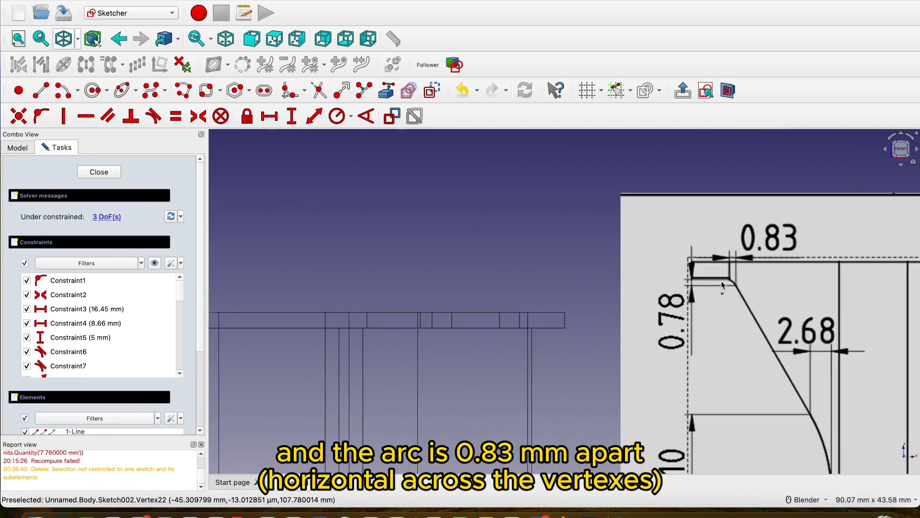
scroll(694, 287, down, 4)
scroll(493, 271, up, 8)
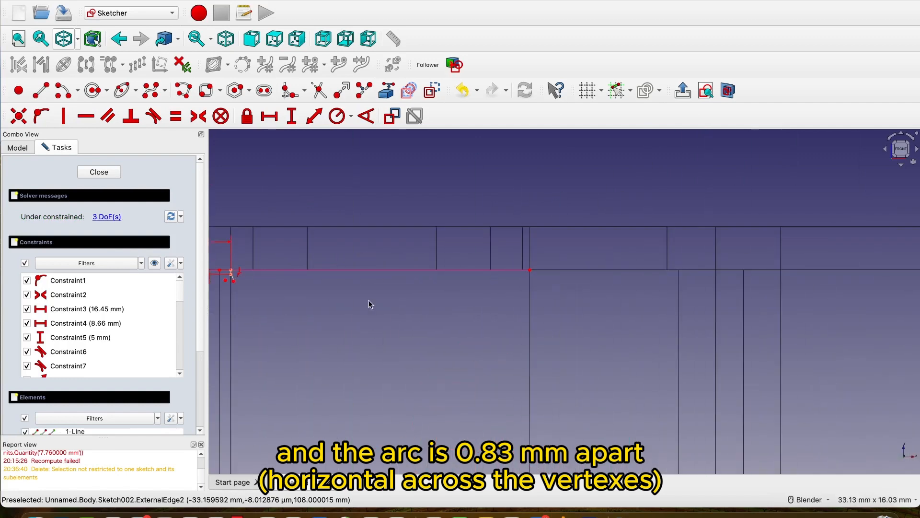
scroll(575, 318, up, 5)
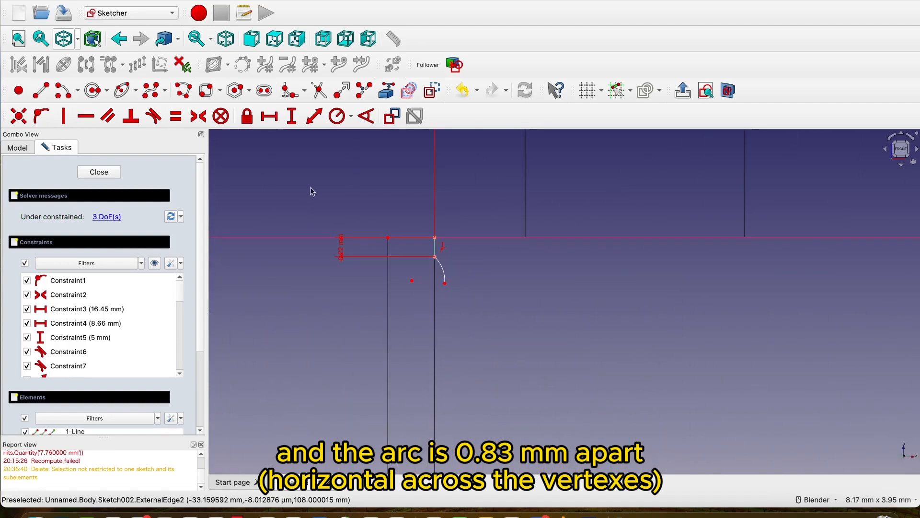
click(269, 116)
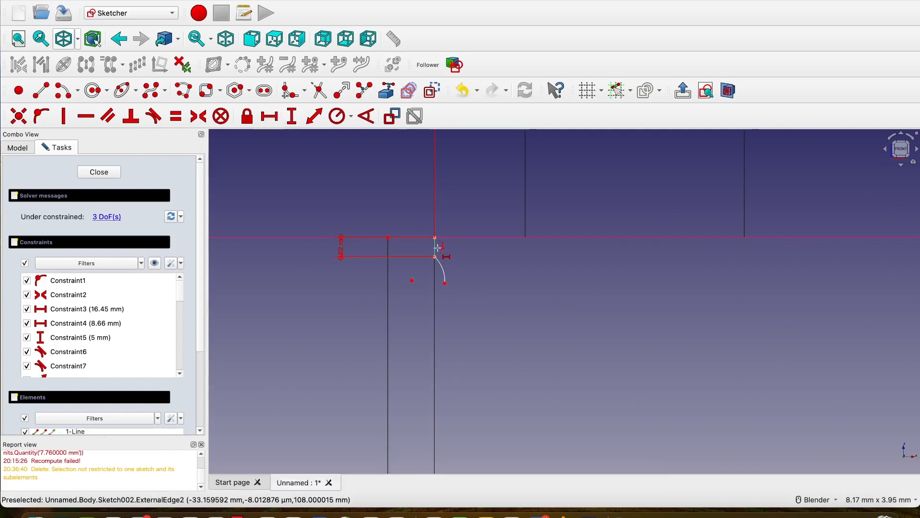
click(445, 283)
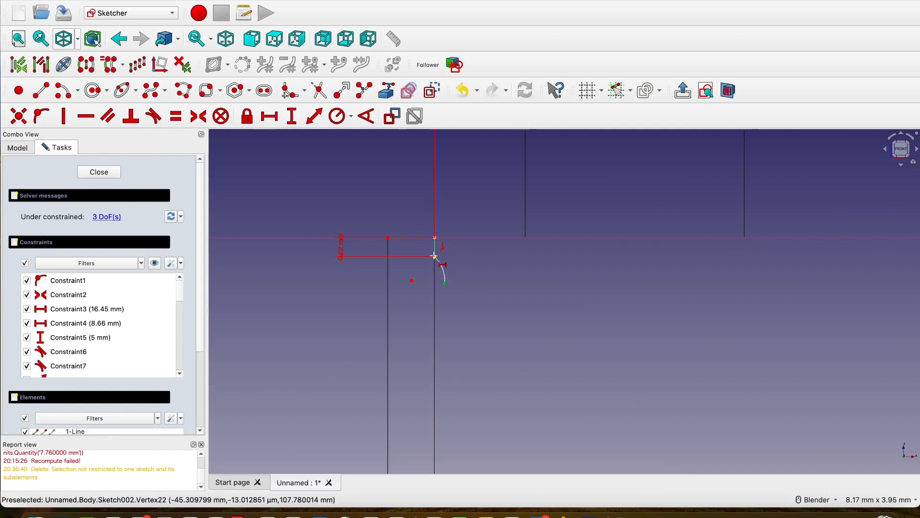
click(435, 257)
text(0.83)
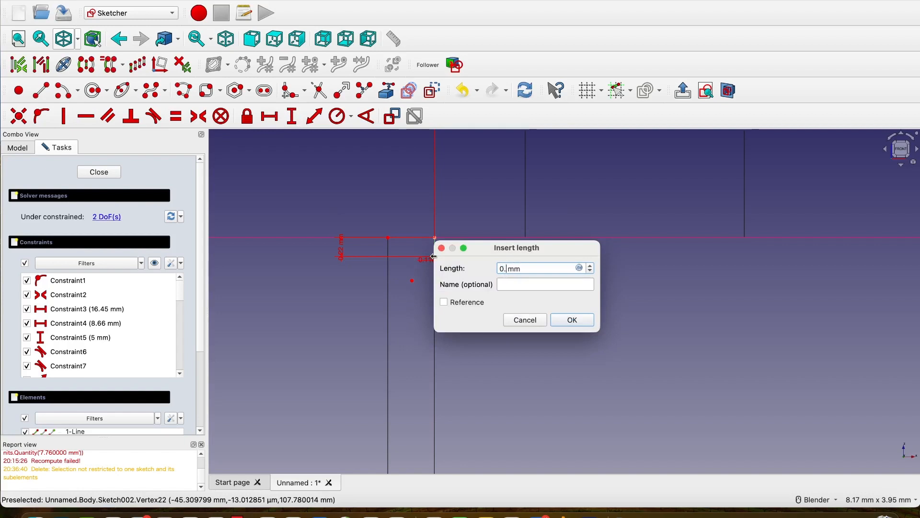
click(575, 320)
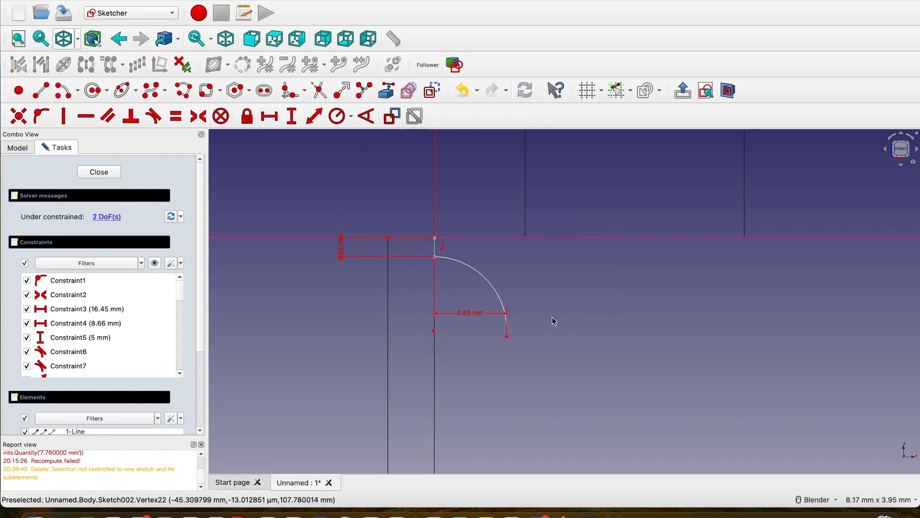
mouse_move(464, 314)
mouse_down()
mouse_move(468, 353)
mouse_move(480, 206)
mouse_up()
Set the vertical distance between the small arc's two endpoints to 0.78 mm.
scroll(506, 289, down, 10)
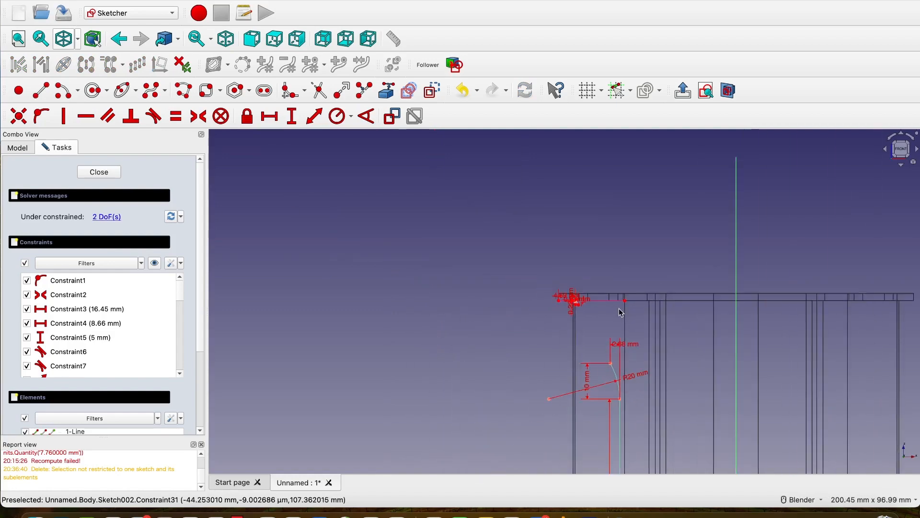
scroll(622, 313, up, 2)
scroll(717, 297, up, 4)
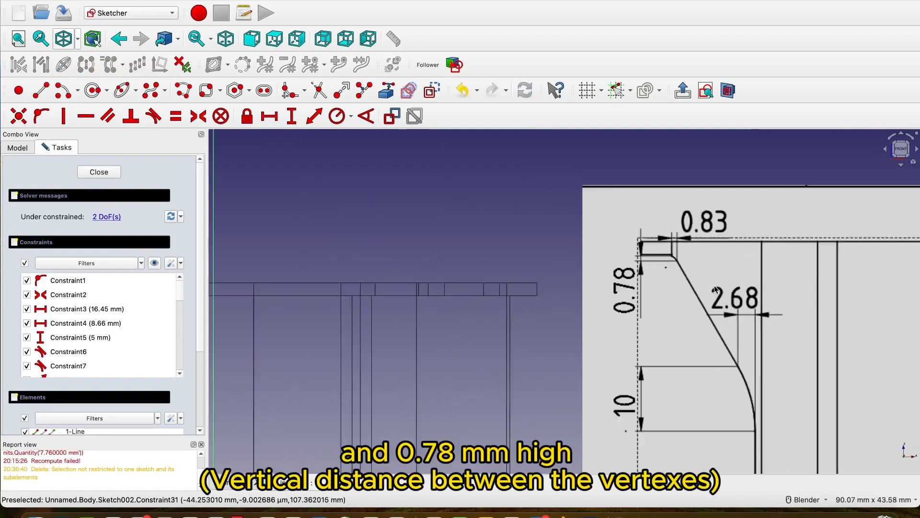
scroll(716, 289, down, 4)
scroll(431, 293, up, 10)
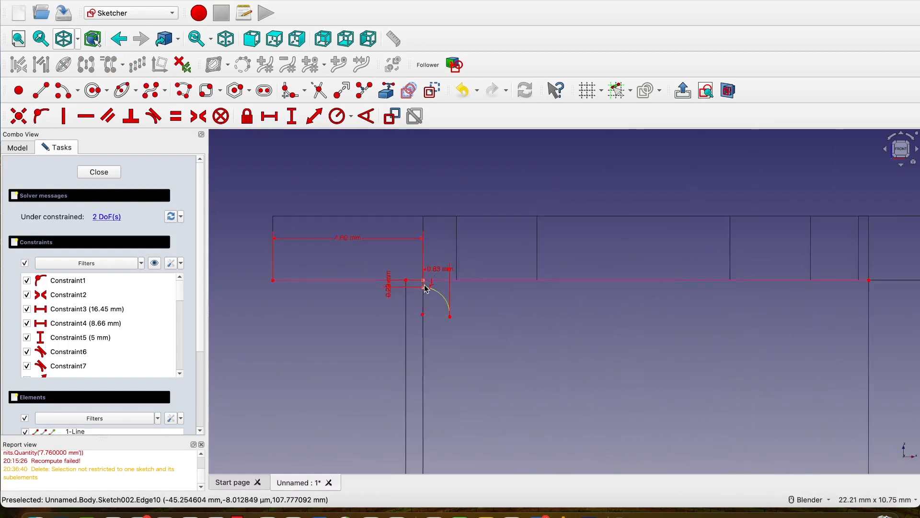
click(292, 118)
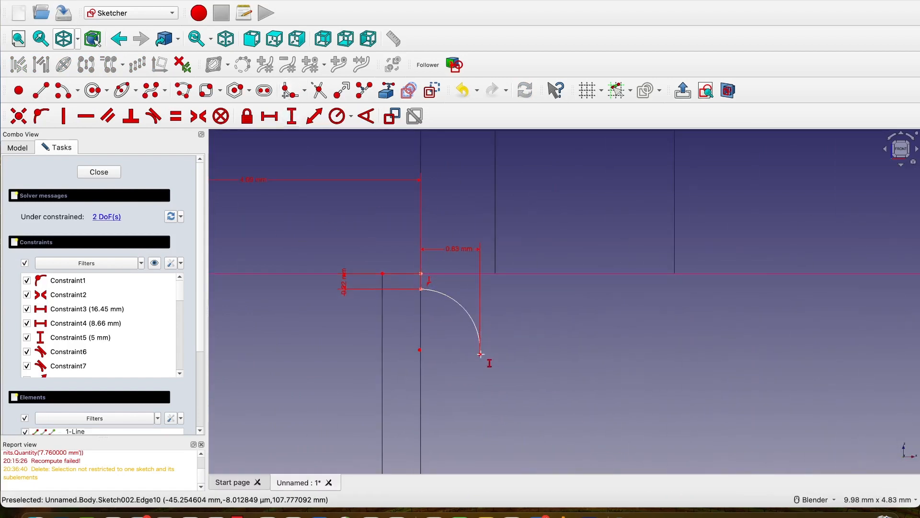
click(480, 355)
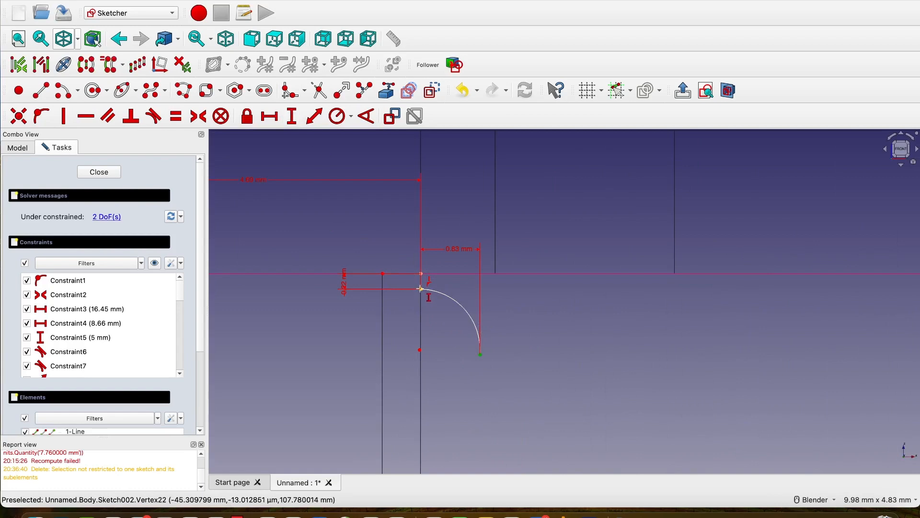
click(421, 290)
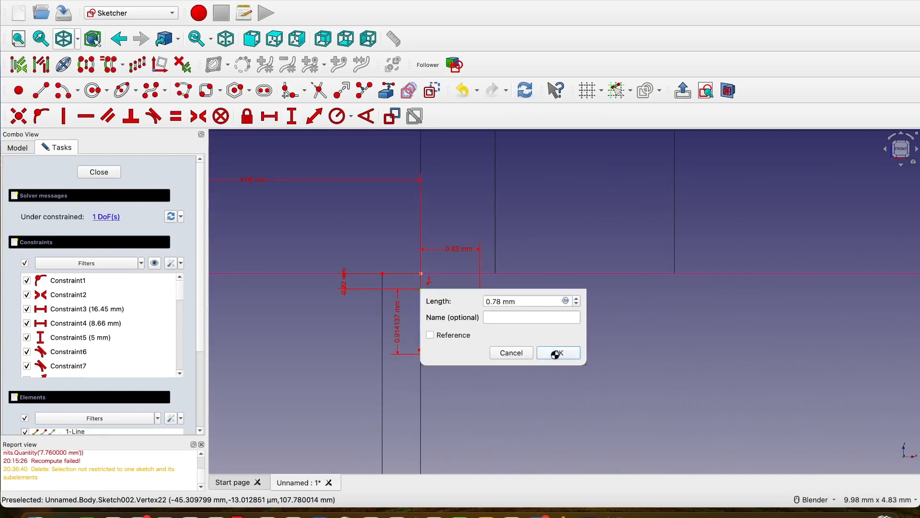
click(552, 352)
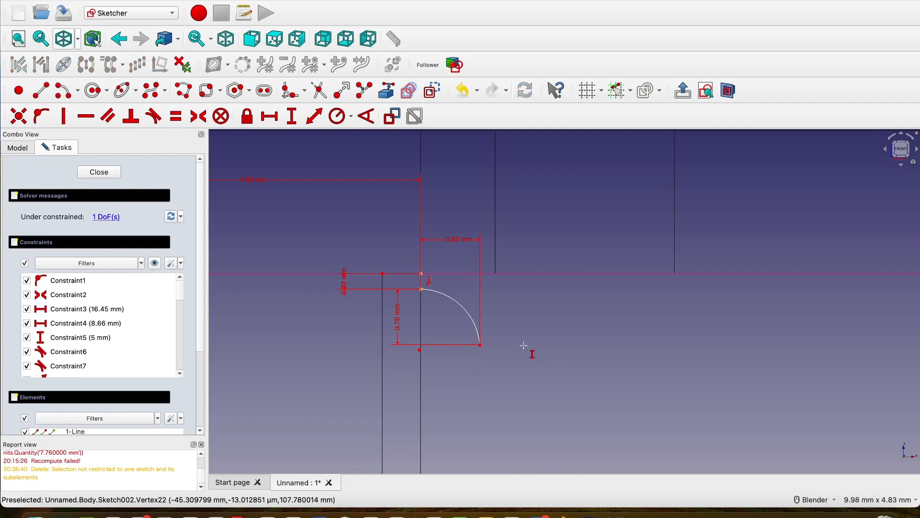
Set the radius of the small arc below the flange to 2 mm.
click(342, 117)
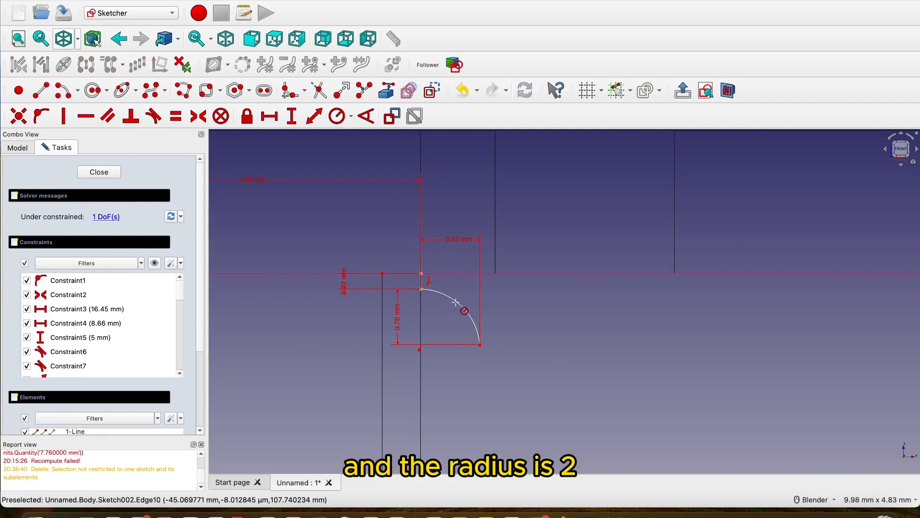
click(456, 302)
text(2)
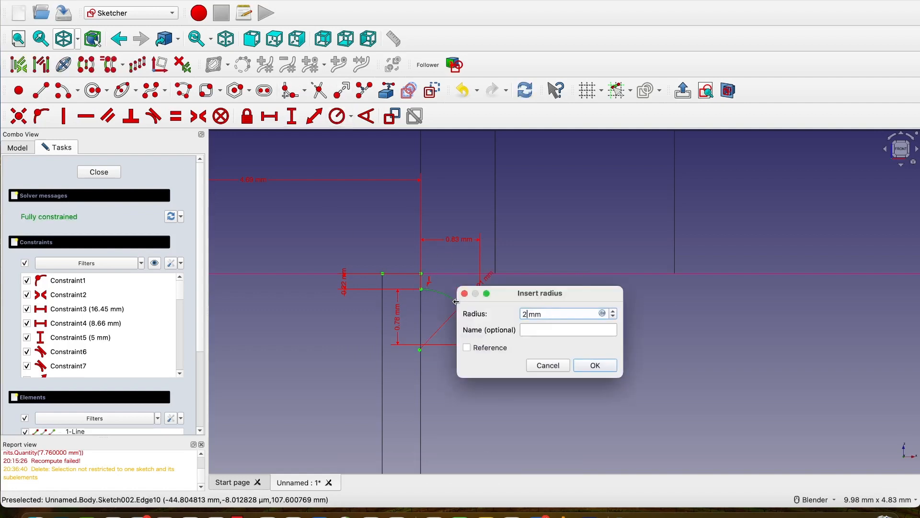
click(596, 366)
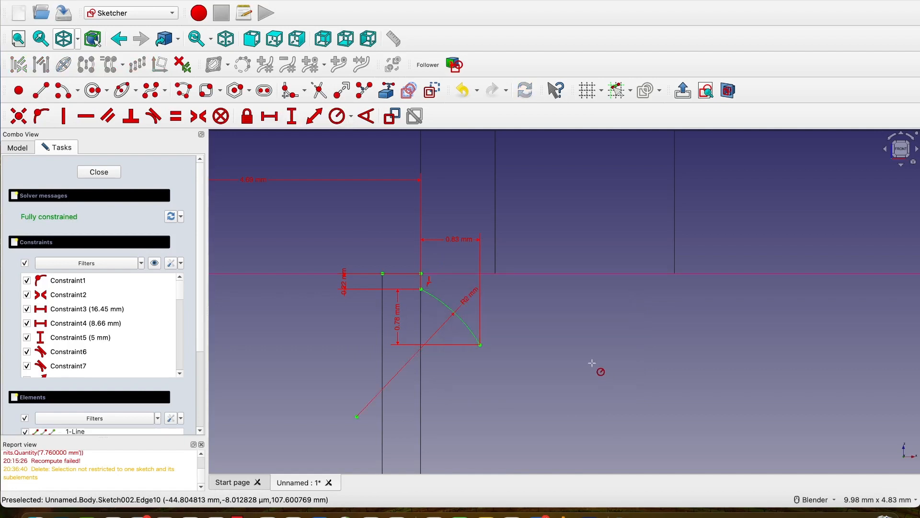
scroll(582, 356, up, 2)
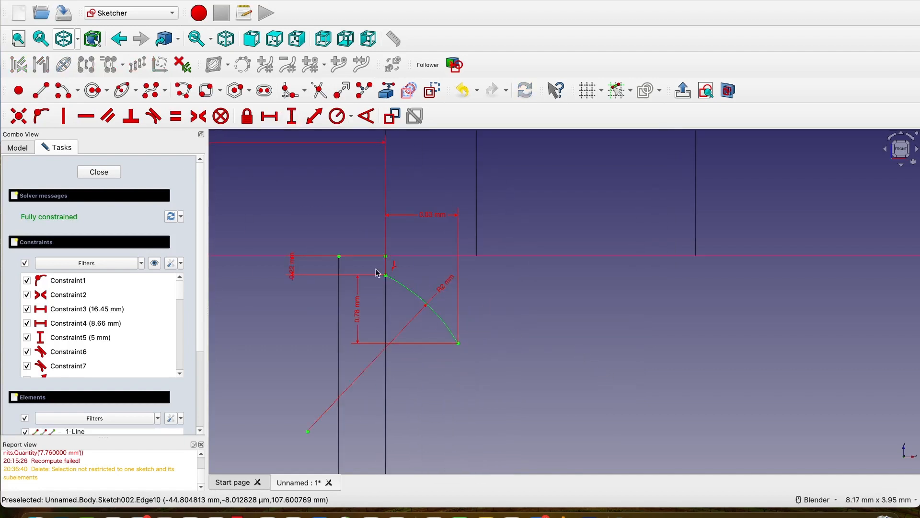
Hide all constraints and dimensions in the sketch so only the profile geometry is displayed.
scroll(391, 278, down, 14)
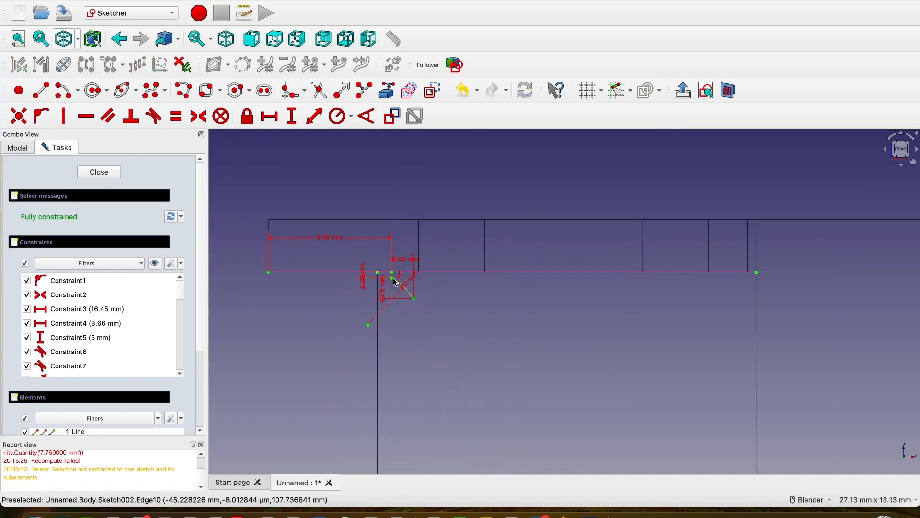
click(154, 263)
scroll(389, 269, up, 20)
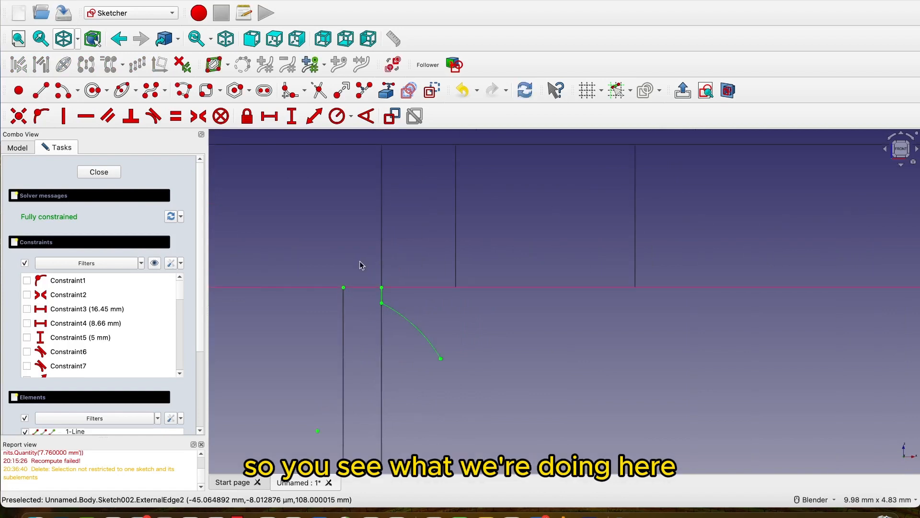
Join the small arc's lower endpoint to the upper endpoint of the R20 arc with a straight line.
scroll(361, 262, down, 20)
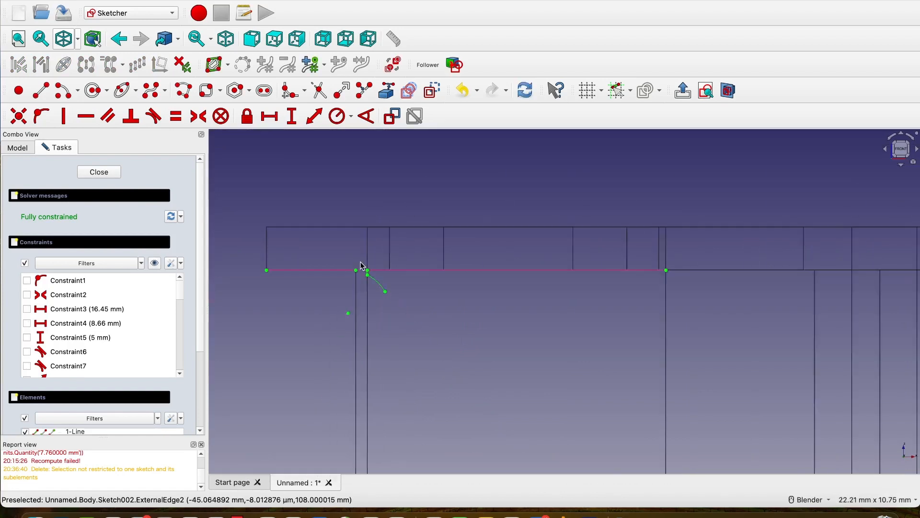
scroll(391, 312, up, 6)
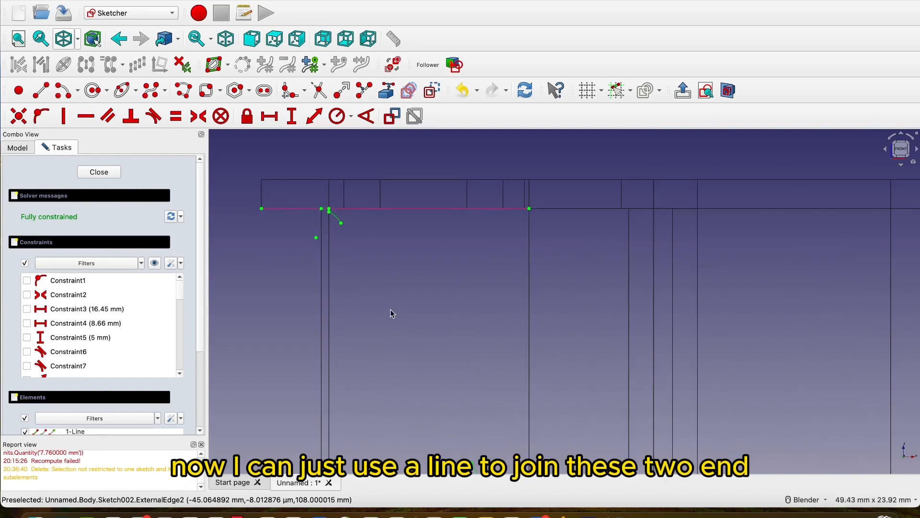
scroll(467, 277, down, 2)
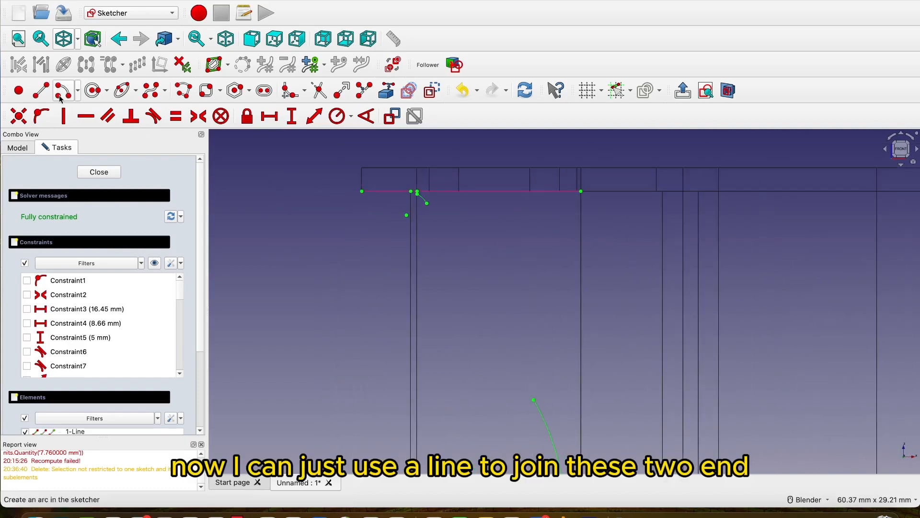
click(40, 90)
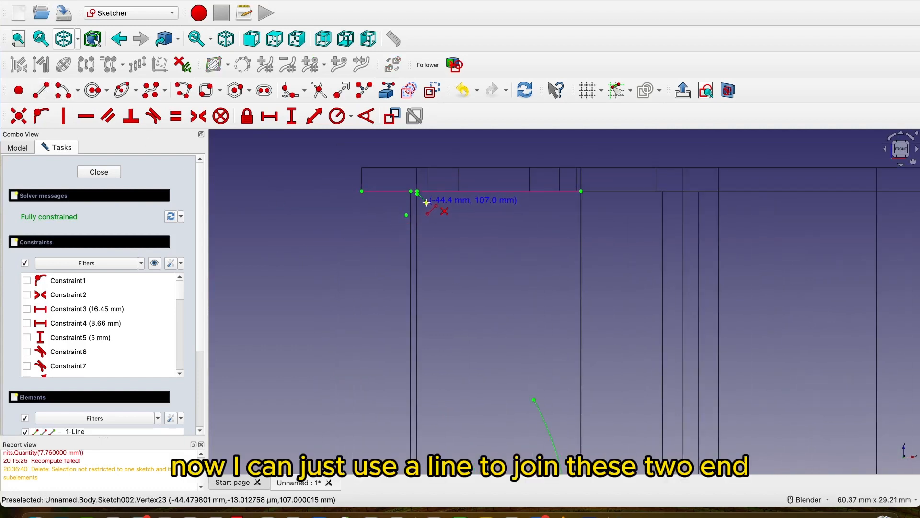
click(426, 203)
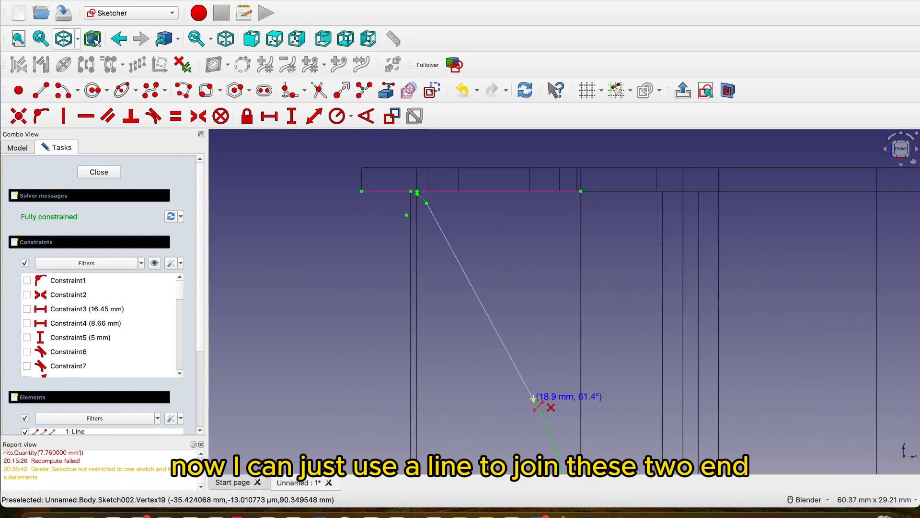
click(533, 398)
scroll(546, 286, down, 5)
scroll(546, 286, down, 5)
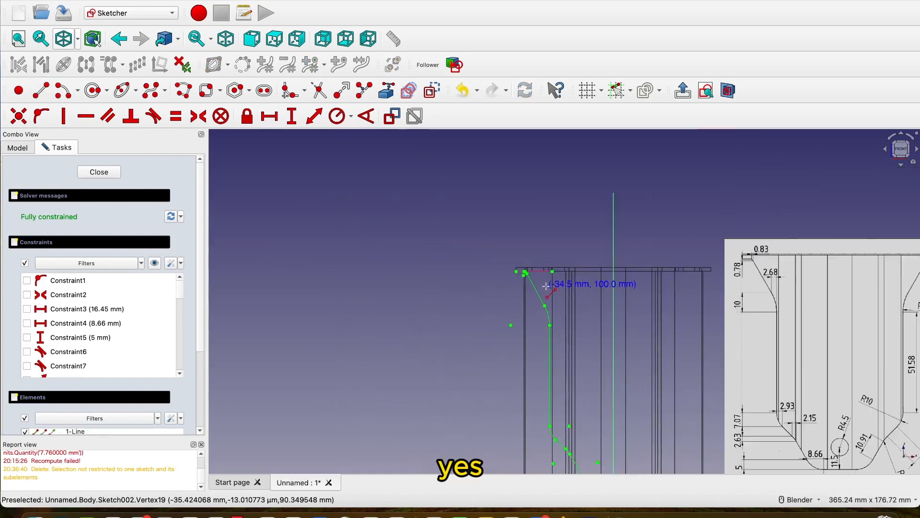
key(Escape)
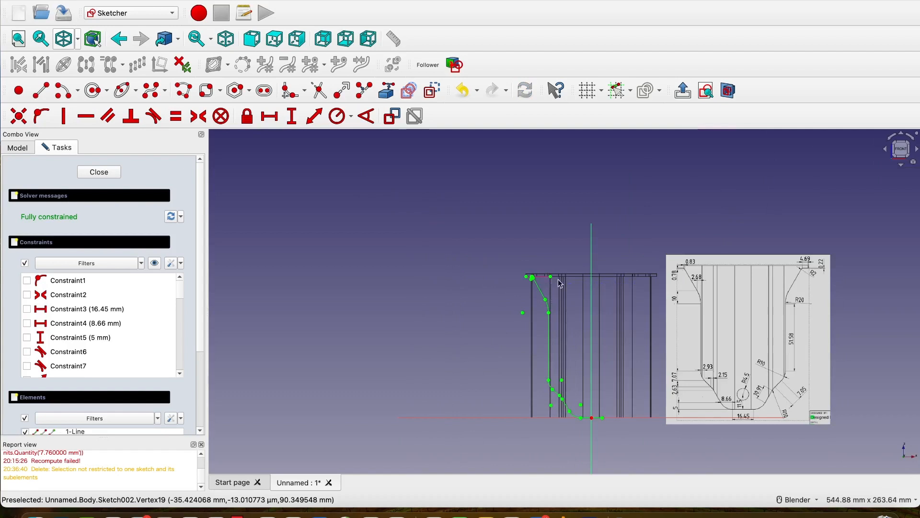
Draw a horizontal line about 9.6 mm long outward from the upper end of the short vertical line at the profile's top.
scroll(487, 237, up, 15)
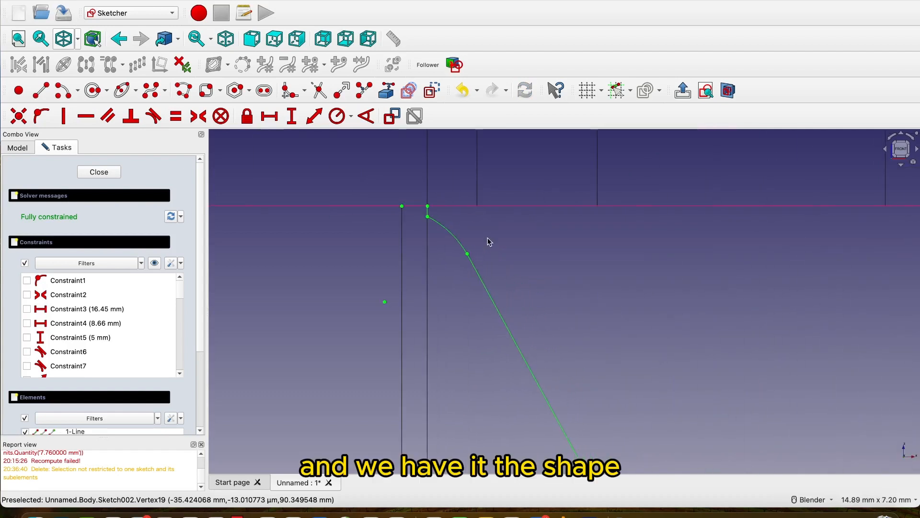
scroll(487, 237, down, 14)
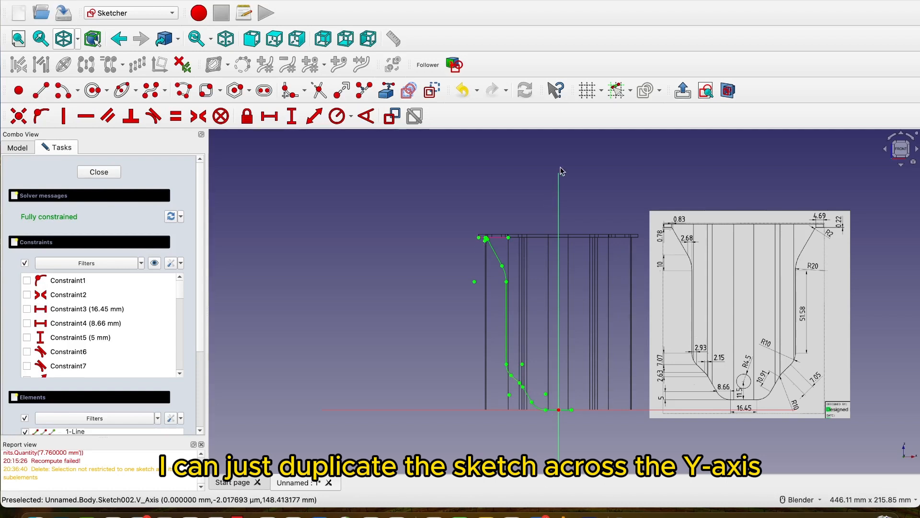
scroll(484, 242, up, 2)
scroll(483, 242, up, 5)
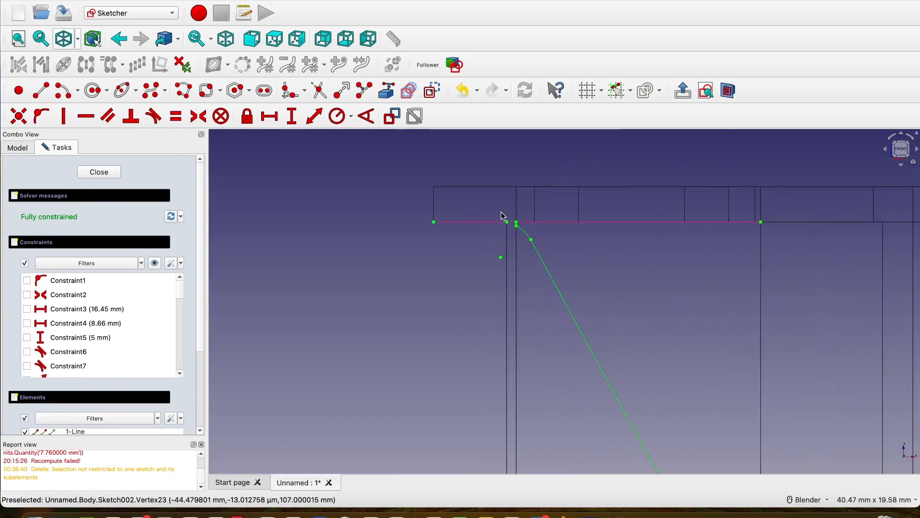
scroll(547, 240, down, 4)
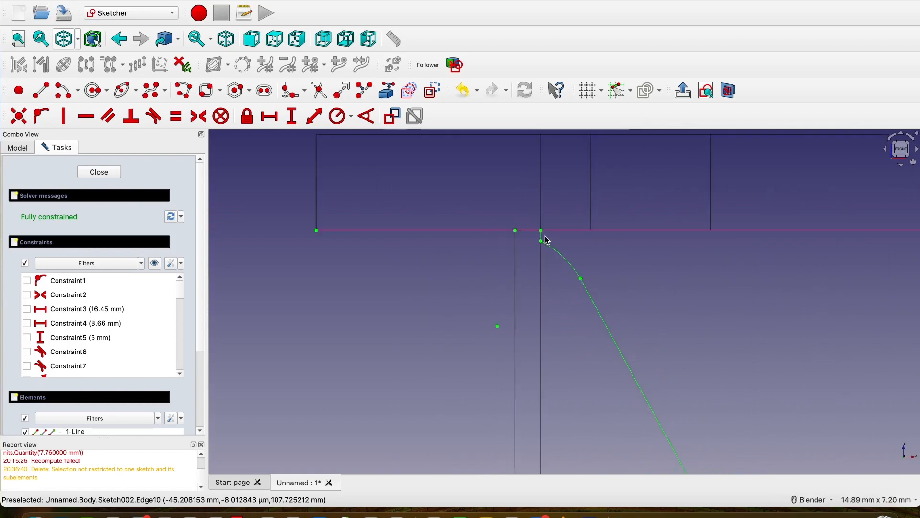
scroll(547, 240, up, 3)
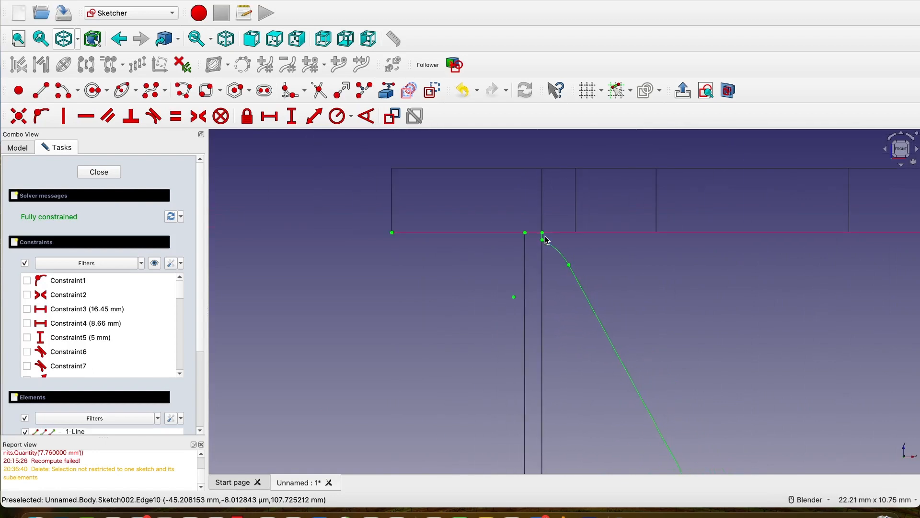
scroll(383, 215, down, 8)
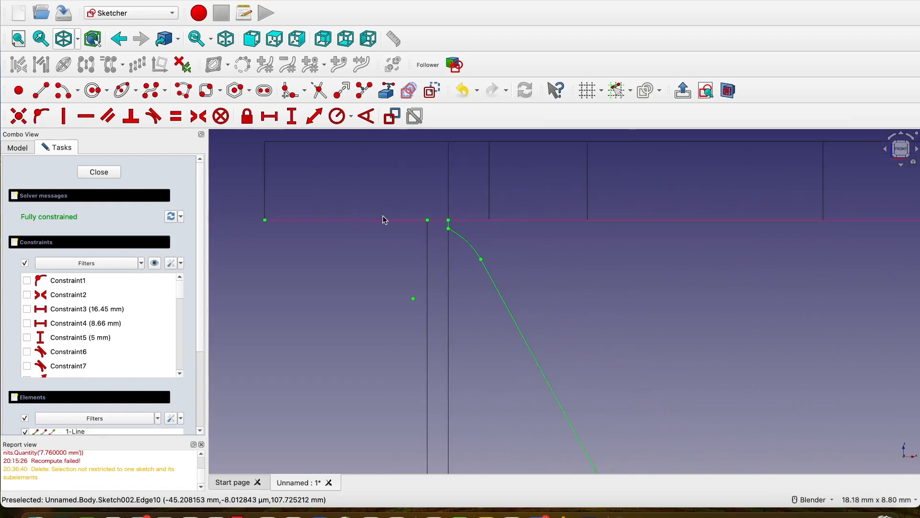
click(44, 98)
scroll(418, 221, up, 10)
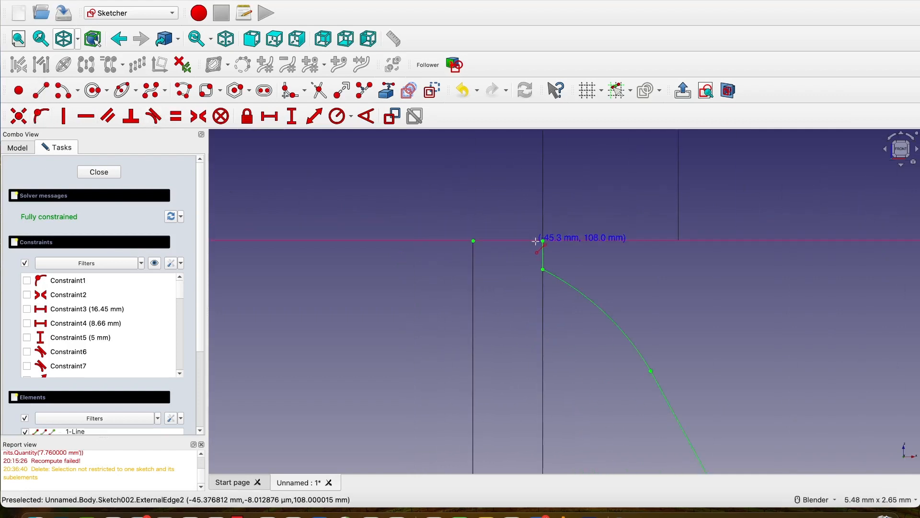
click(543, 241)
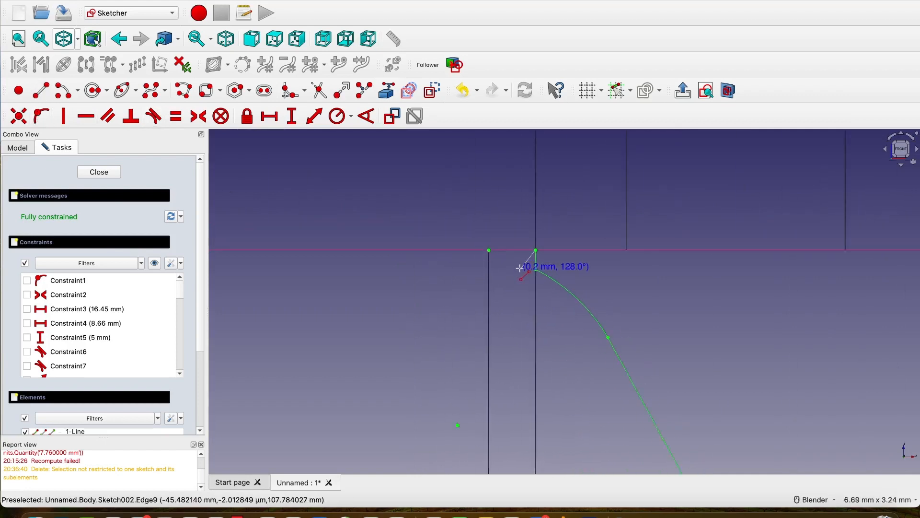
scroll(537, 249, down, 5)
scroll(262, 259, down, 2)
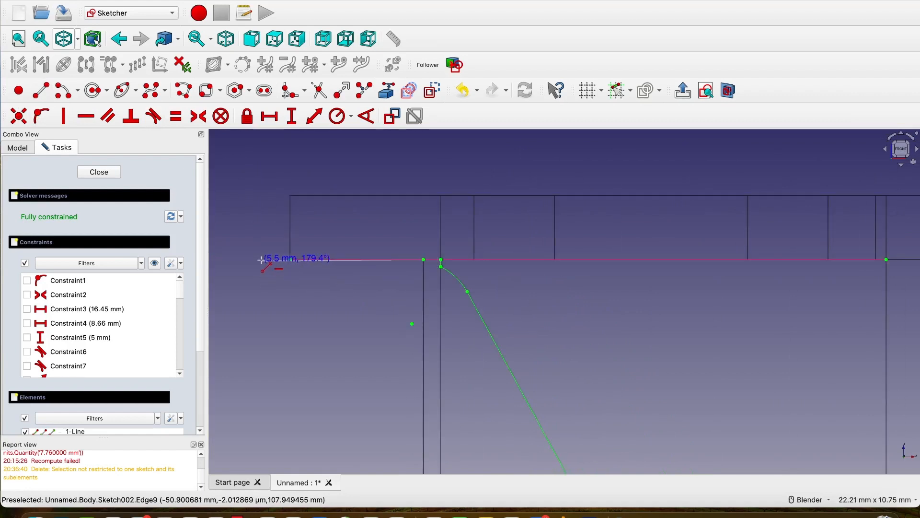
shift+middle_drag(262, 259, 462, 259)
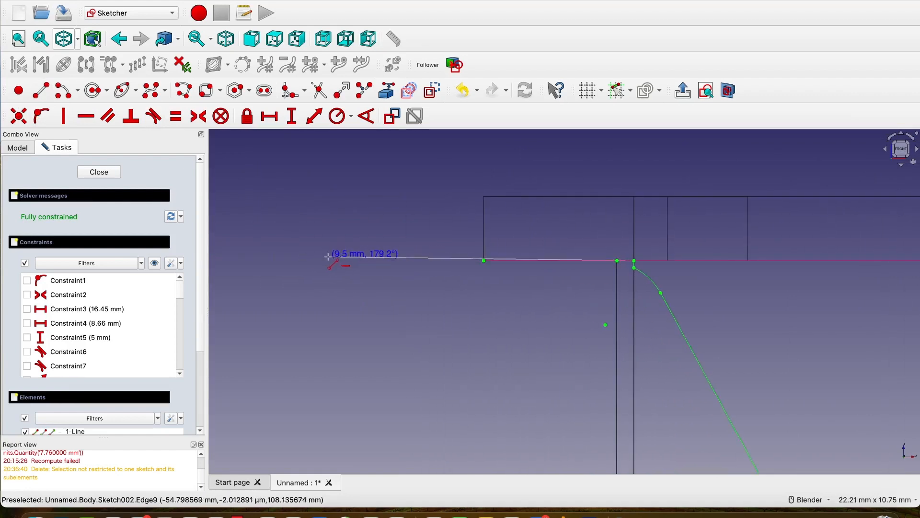
click(327, 260)
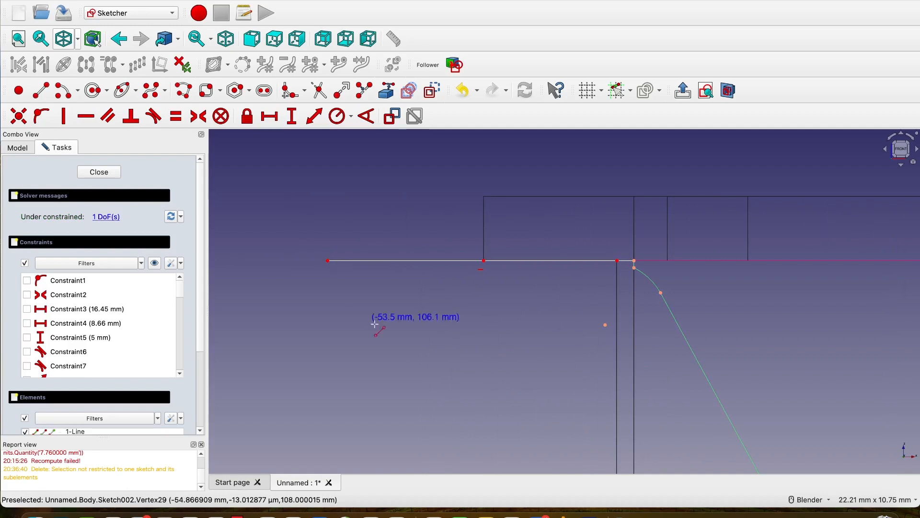
key(Escape)
Set the horizontal length of the new outward line at the profile's top to 10 mm.
scroll(439, 337, down, 5)
scroll(439, 338, up, 6)
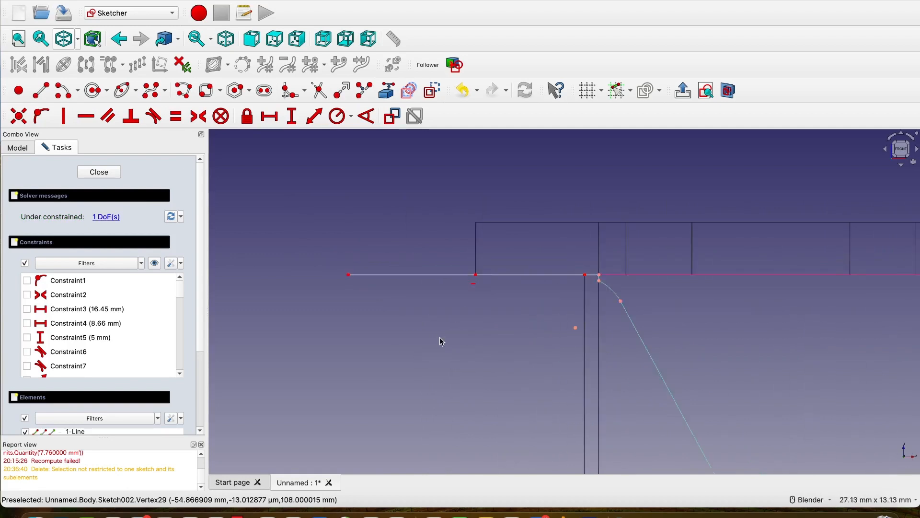
scroll(439, 337, down, 3)
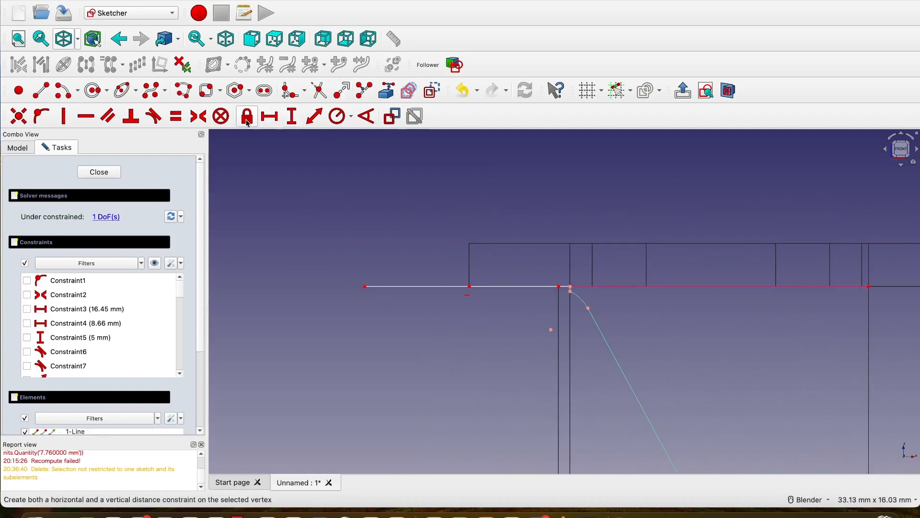
click(272, 119)
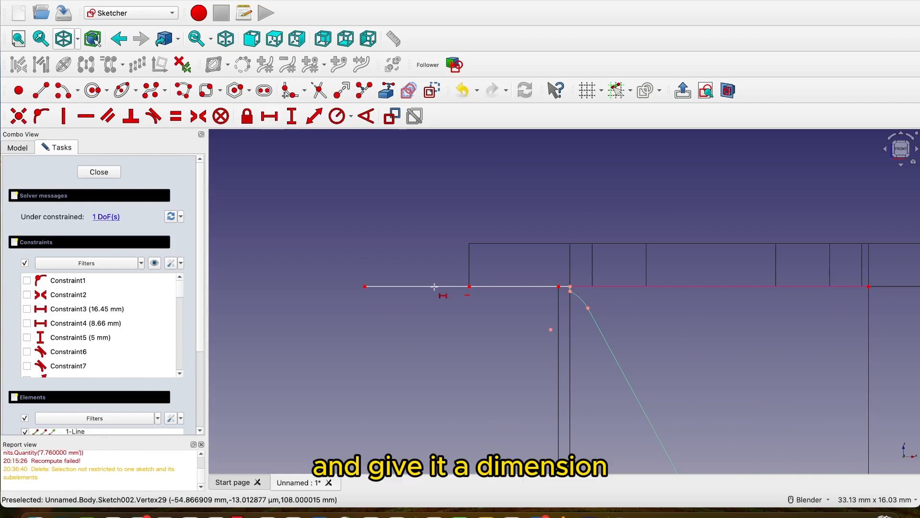
click(433, 286)
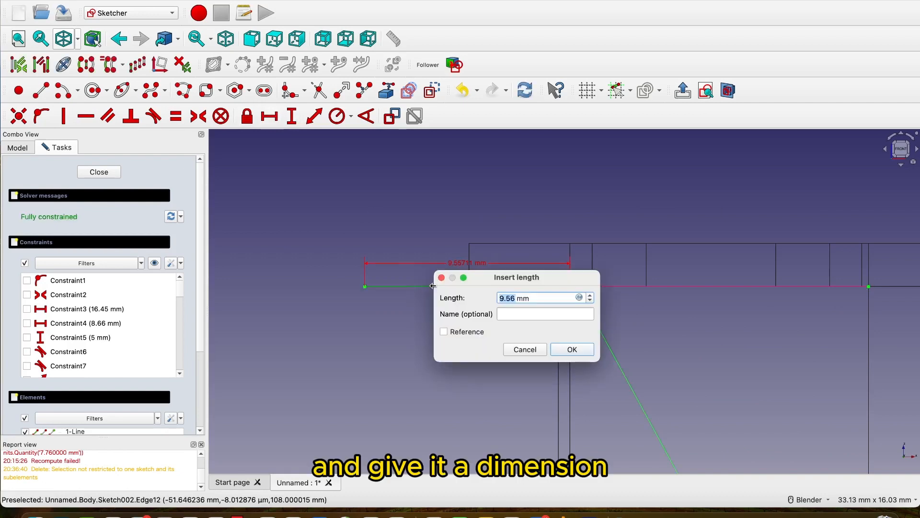
text(10)
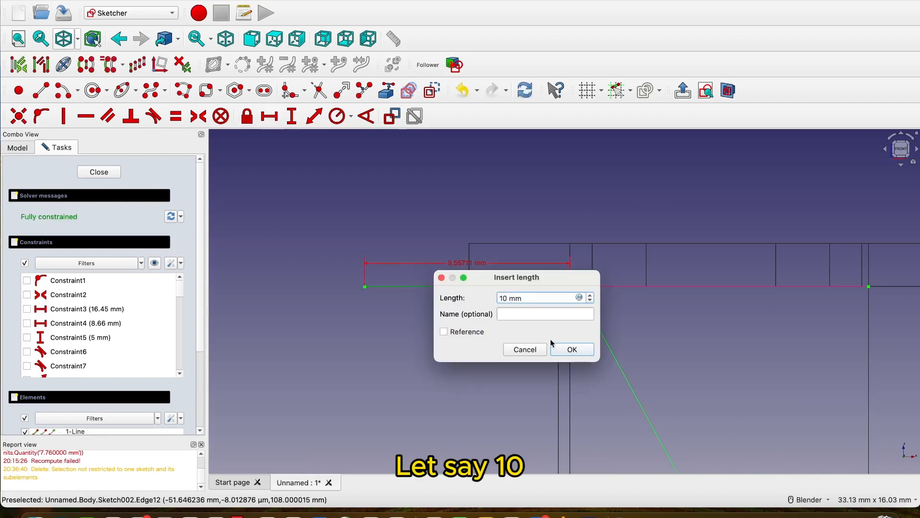
click(573, 349)
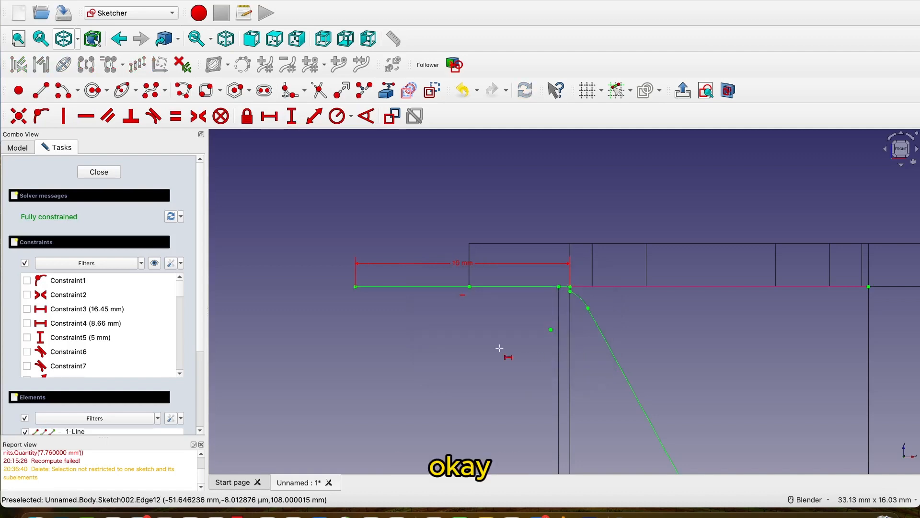
Mirror all profile elements except the horizontal base line (elements 2 to 12) across the sketch's vertical axis.
scroll(477, 344, down, 10)
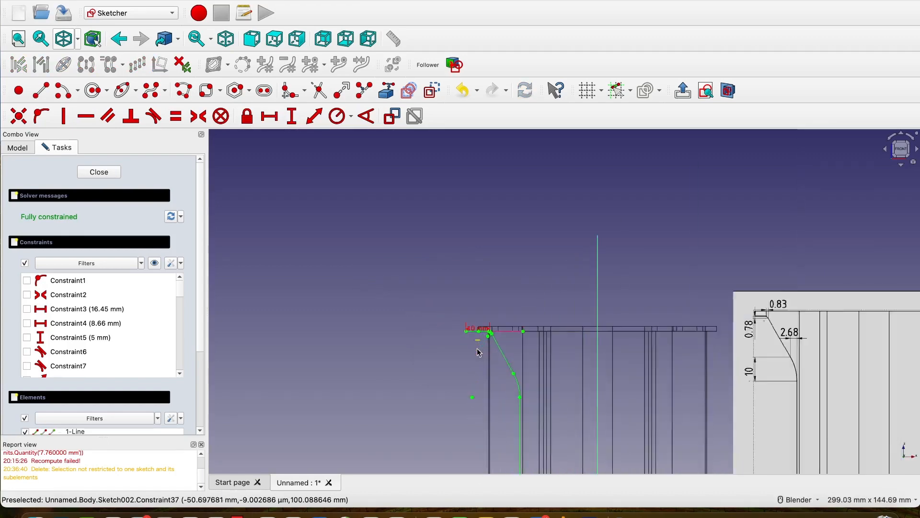
scroll(478, 352, up, 2)
scroll(478, 352, down, 3)
shift+middle_drag(453, 372, 442, 255)
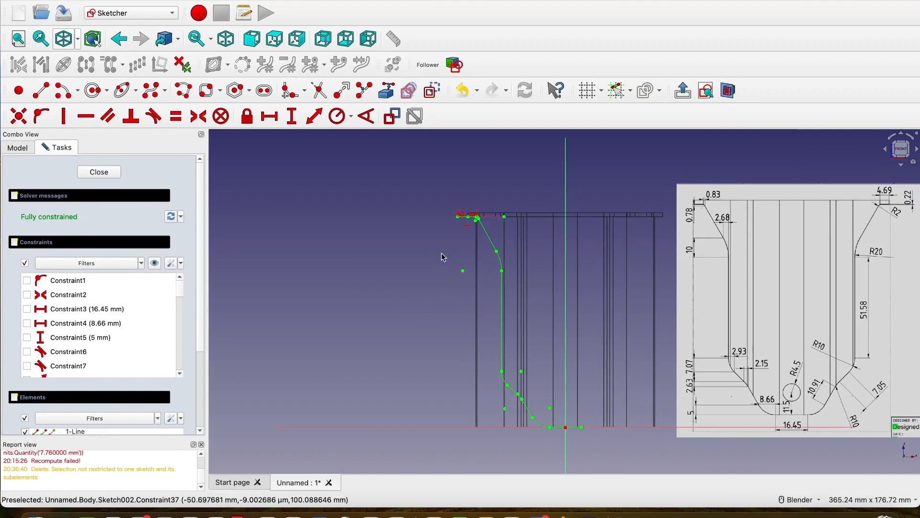
scroll(442, 252, down, 1)
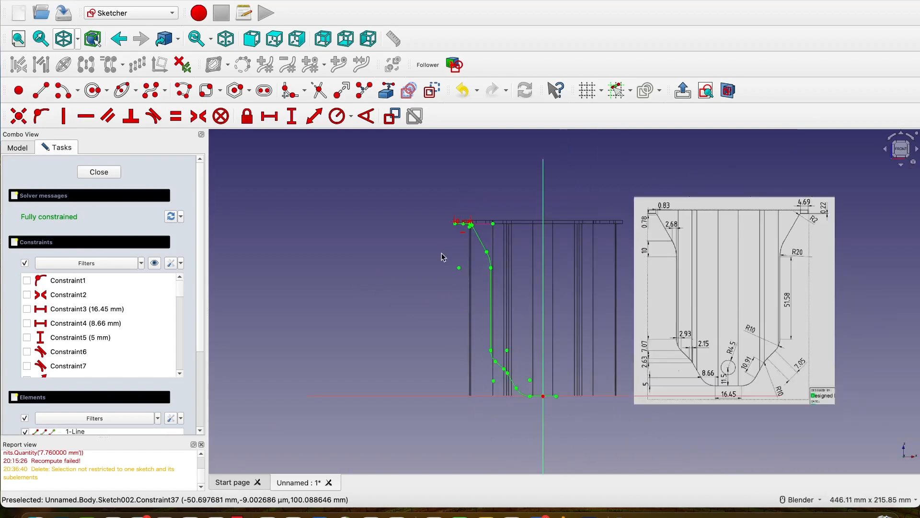
scroll(466, 224, up, 2)
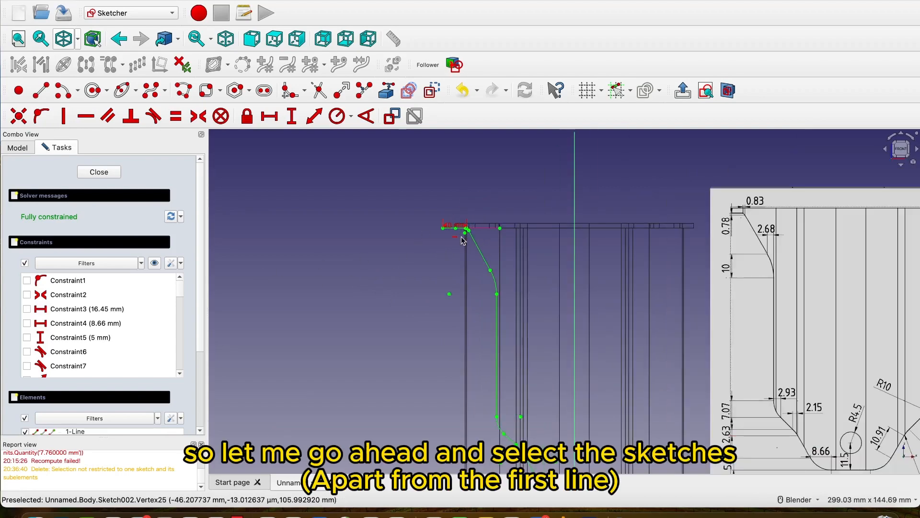
scroll(444, 312, down, 5)
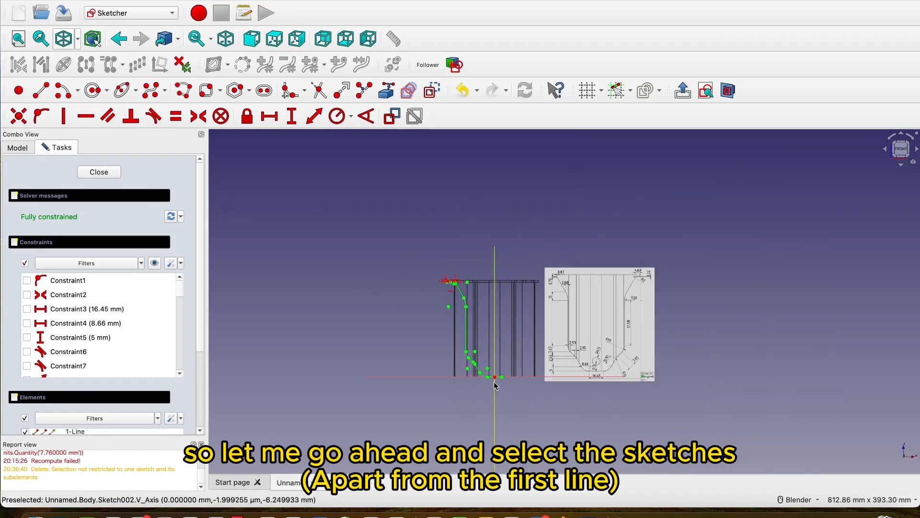
scroll(487, 374, up, 10)
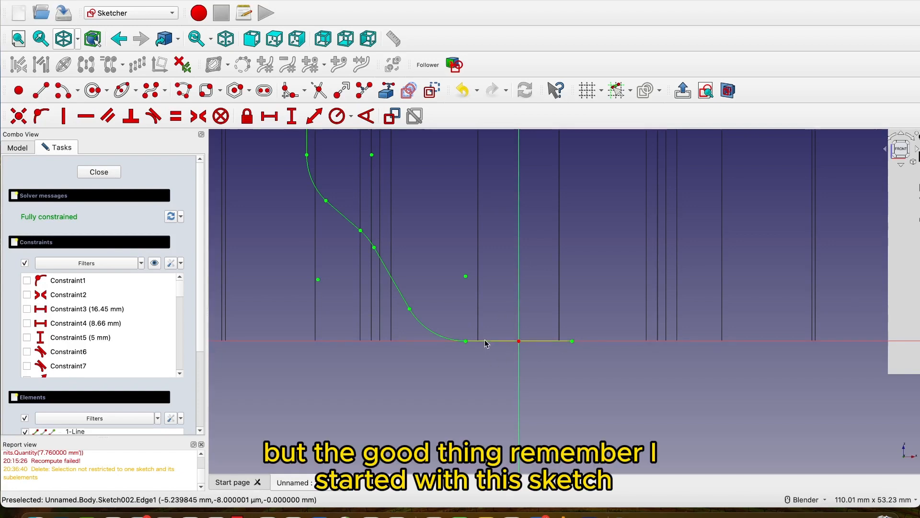
scroll(186, 331, down, 5)
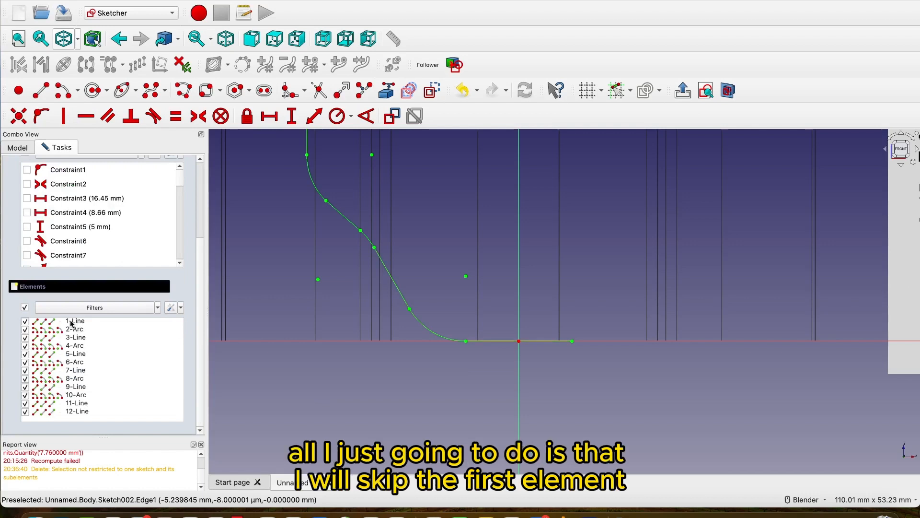
click(67, 330)
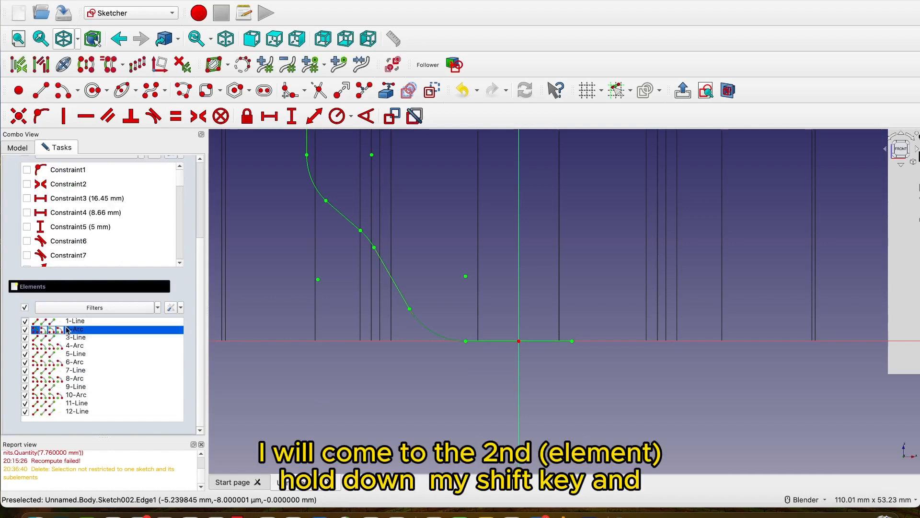
shift+click(77, 411)
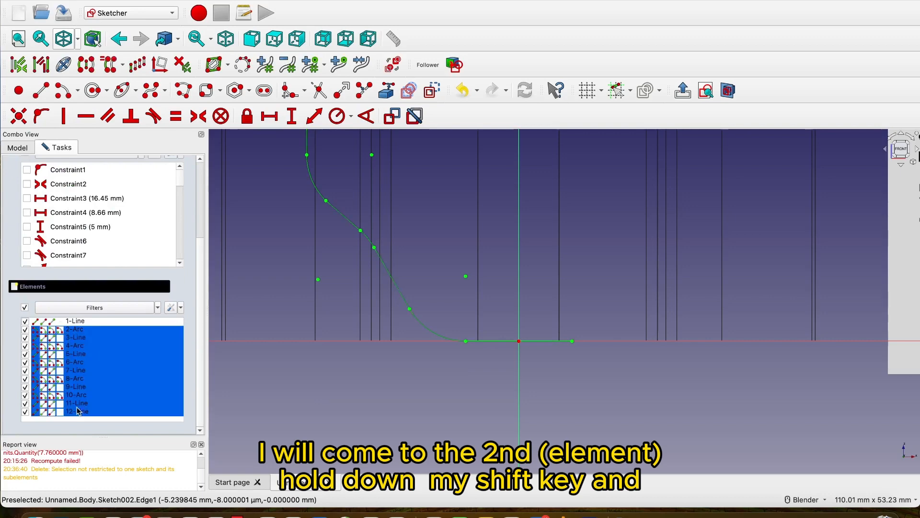
scroll(442, 423, down, 5)
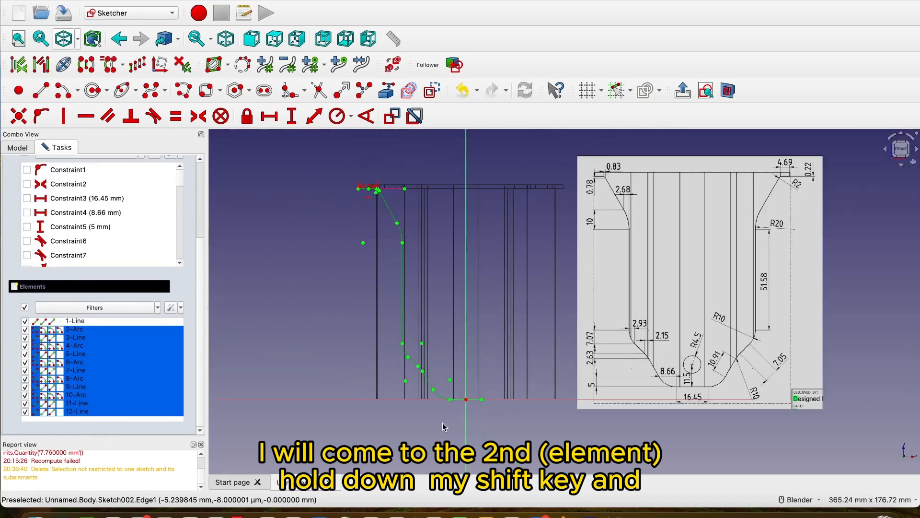
scroll(355, 184, up, 3)
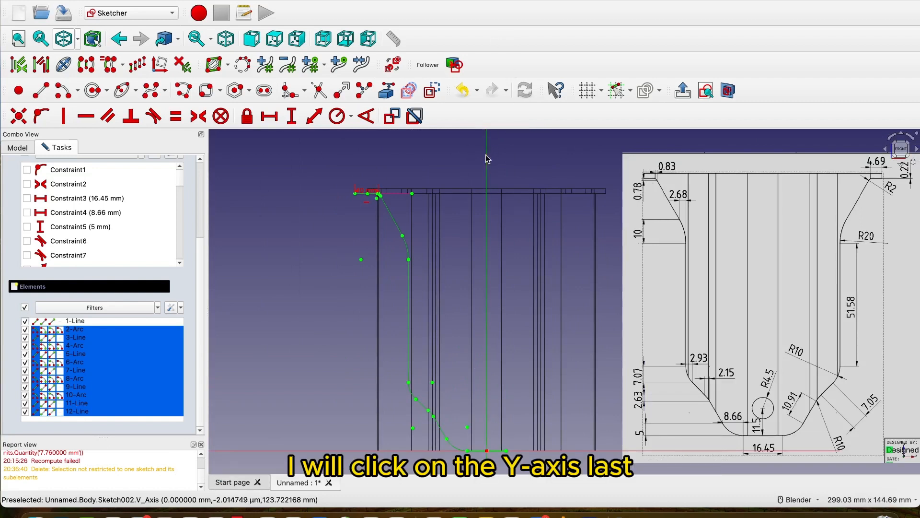
click(87, 67)
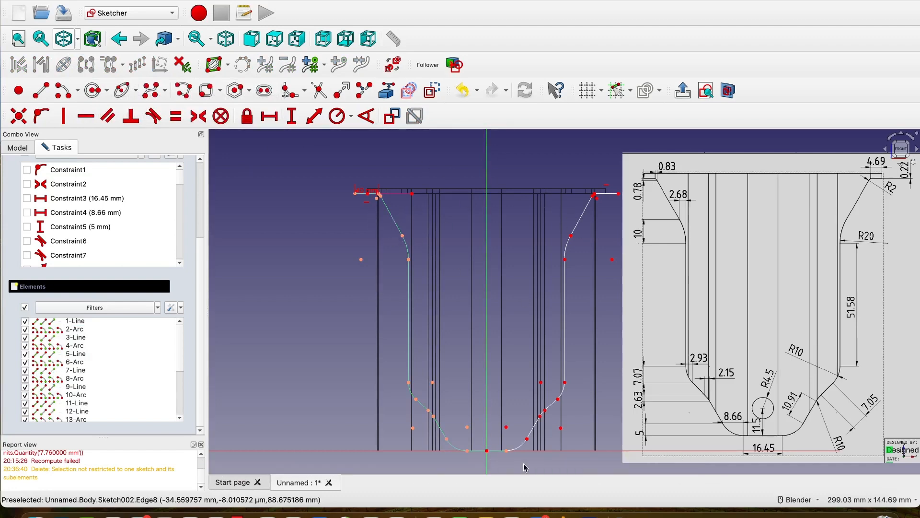
Test whether the mirrored lower arc is joined to the base line by moving the arc, and undo the move.
scroll(524, 467, up, 8)
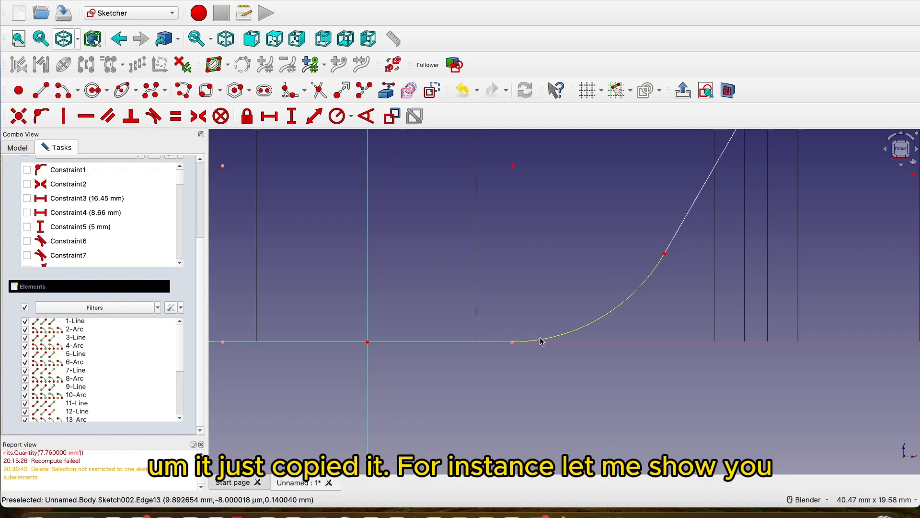
drag(542, 341, 533, 322)
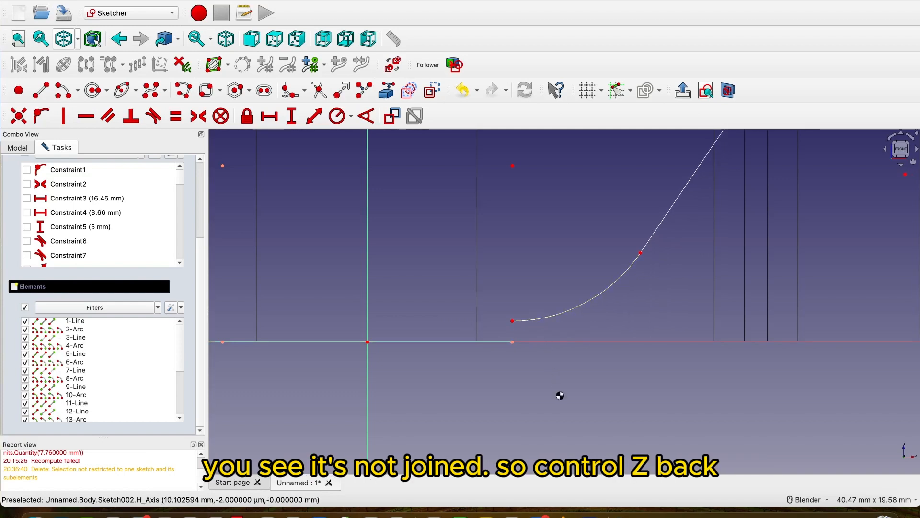
key(ctrl+z)
Make the mirrored lower arc's bottom endpoint coincident with the end of the base line and test the joint by moving the arc.
drag(505, 329, 521, 354)
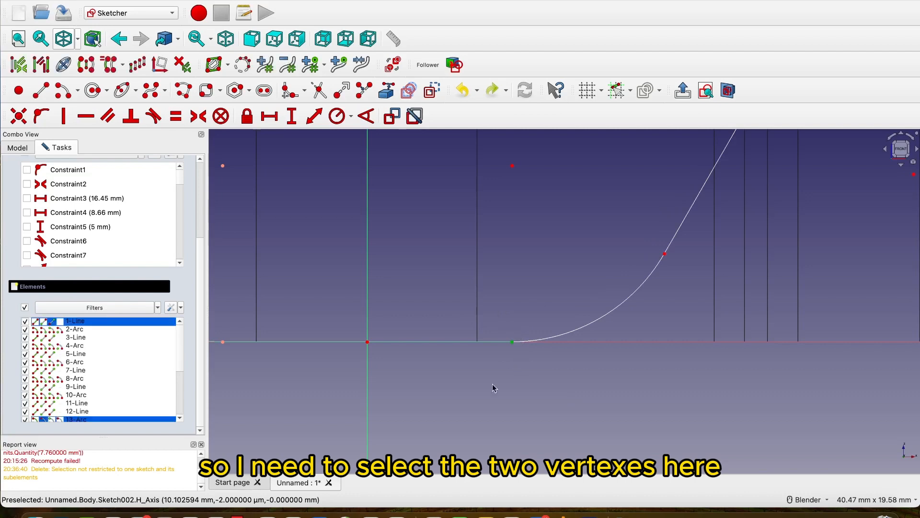
click(21, 121)
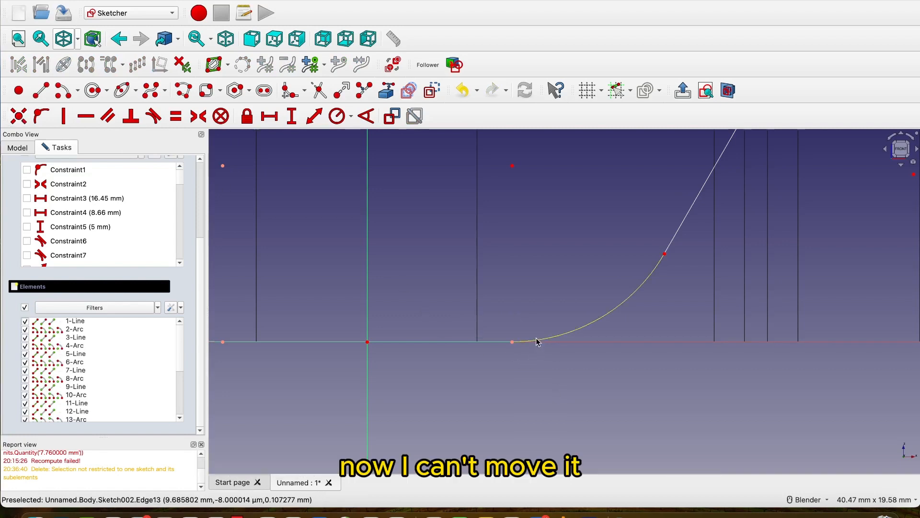
drag(536, 342, 529, 326)
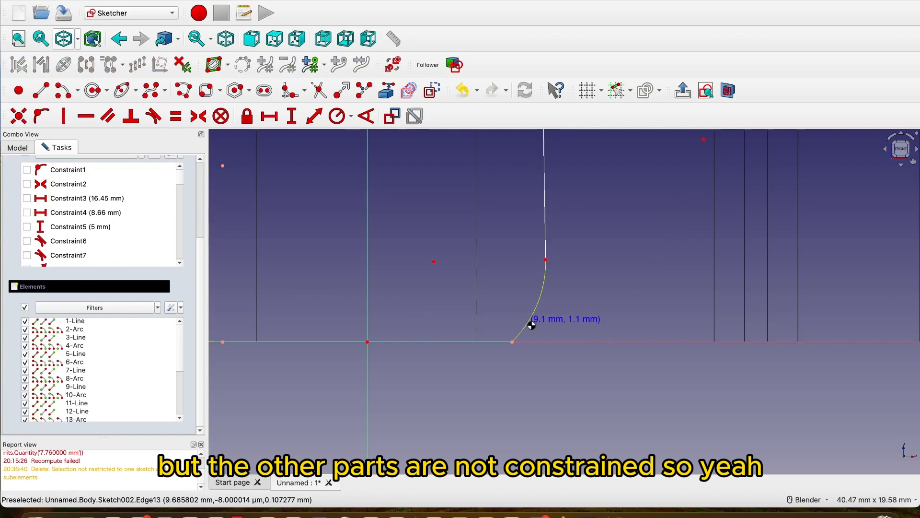
scroll(582, 384, down, 5)
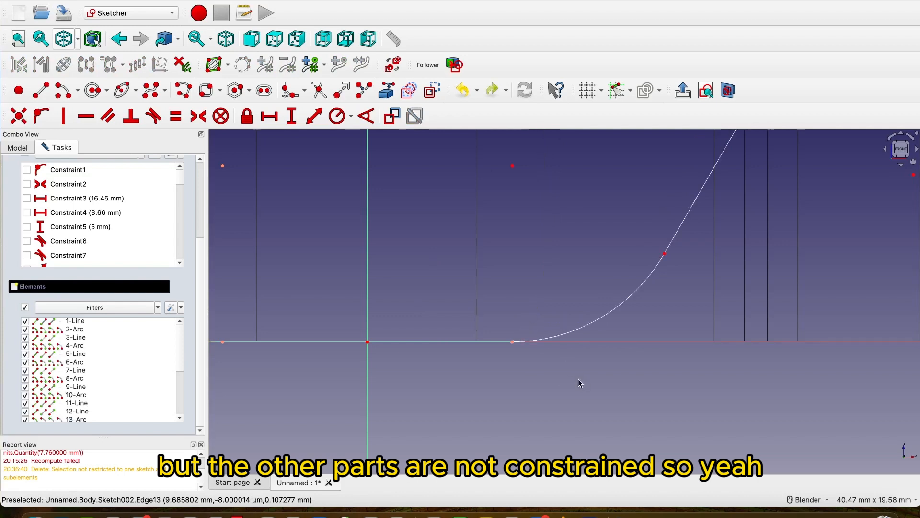
Close the mirrored profile with a polyline from one outer top endpoint, about 125 mm down, about 113 mm across beneath it, and up to the opposite endpoint.
scroll(580, 382, down, 3)
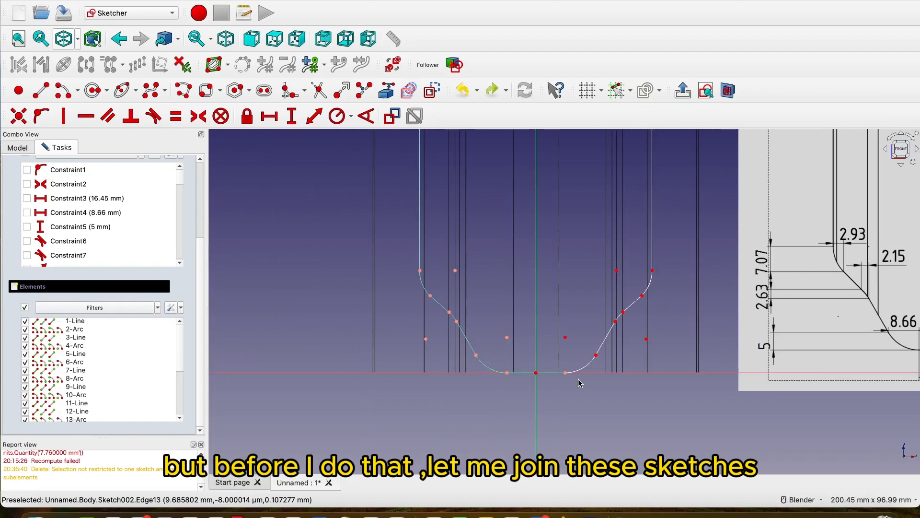
scroll(580, 382, down, 3)
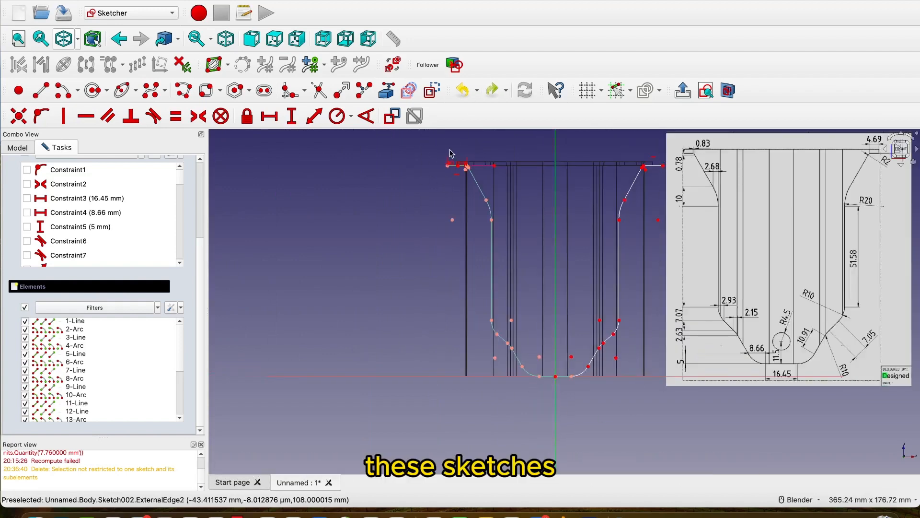
scroll(442, 170, up, 6)
scroll(440, 176, up, 3)
scroll(440, 176, down, 3)
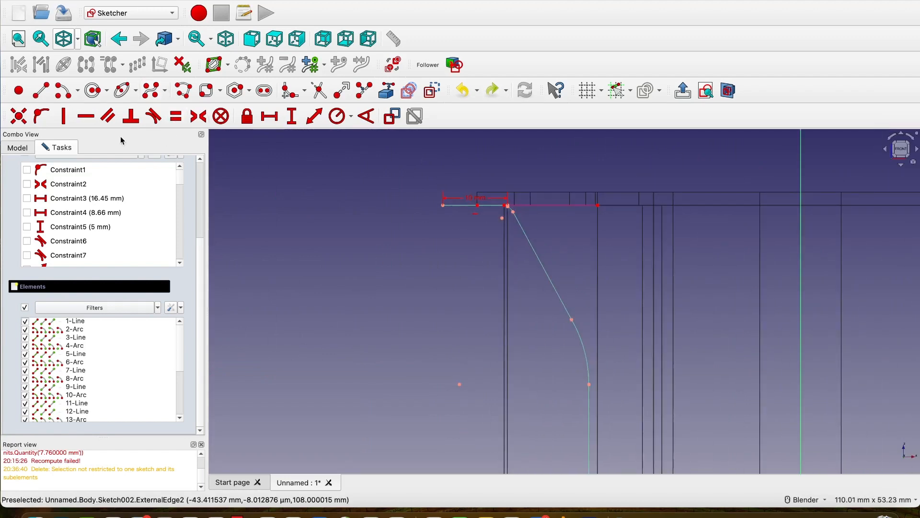
click(178, 93)
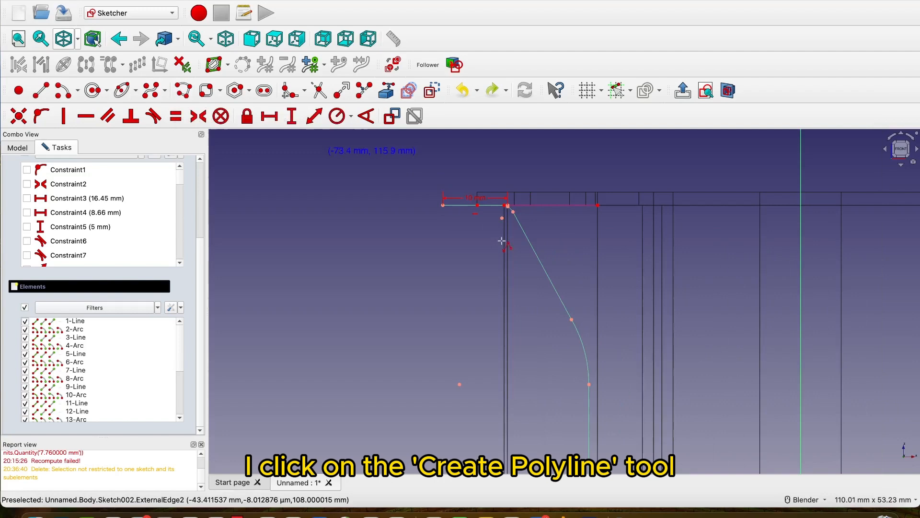
click(444, 207)
scroll(436, 301, down, 4)
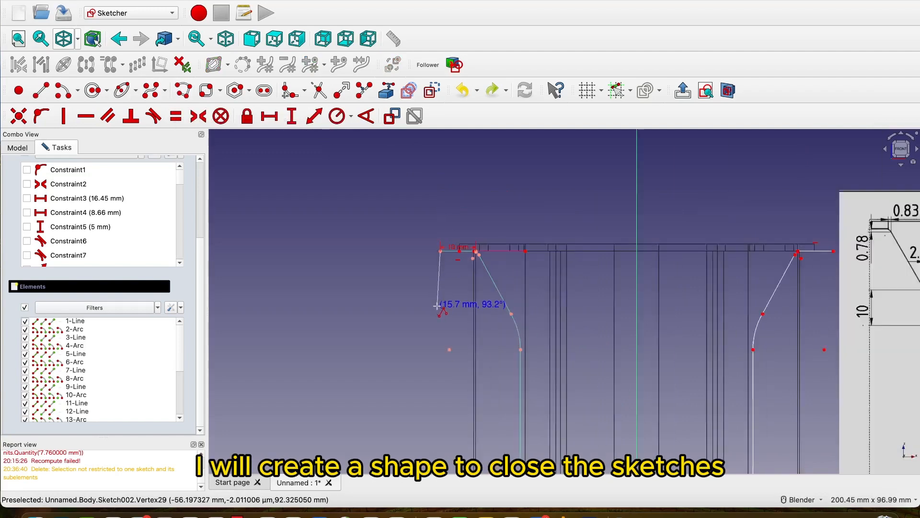
scroll(423, 211, down, 3)
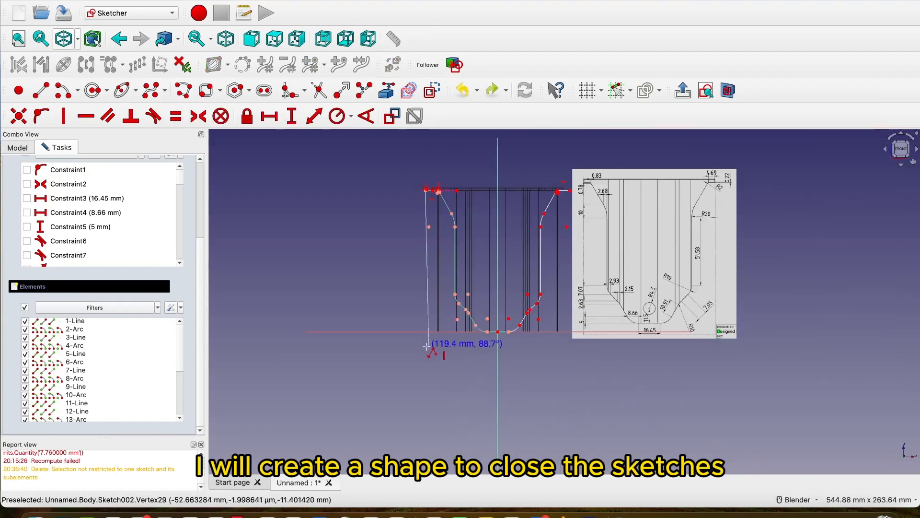
scroll(417, 338, up, 2)
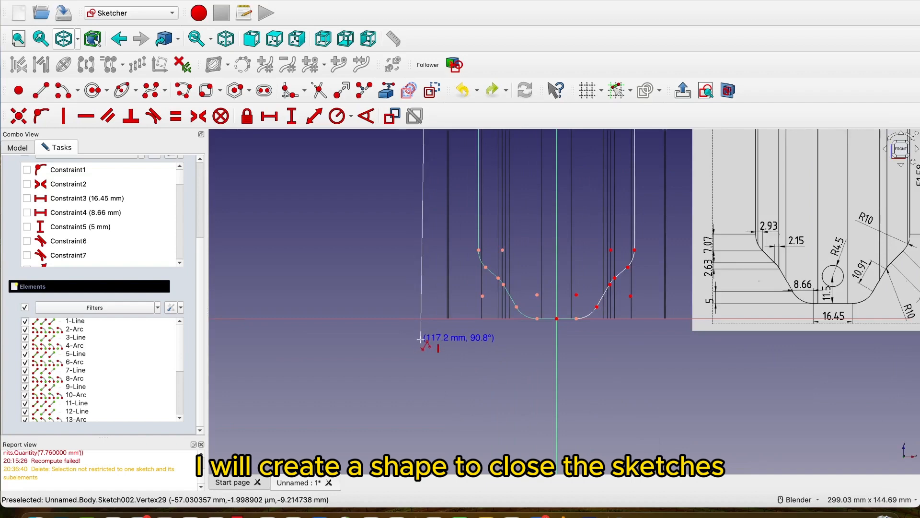
scroll(422, 341, down, 3)
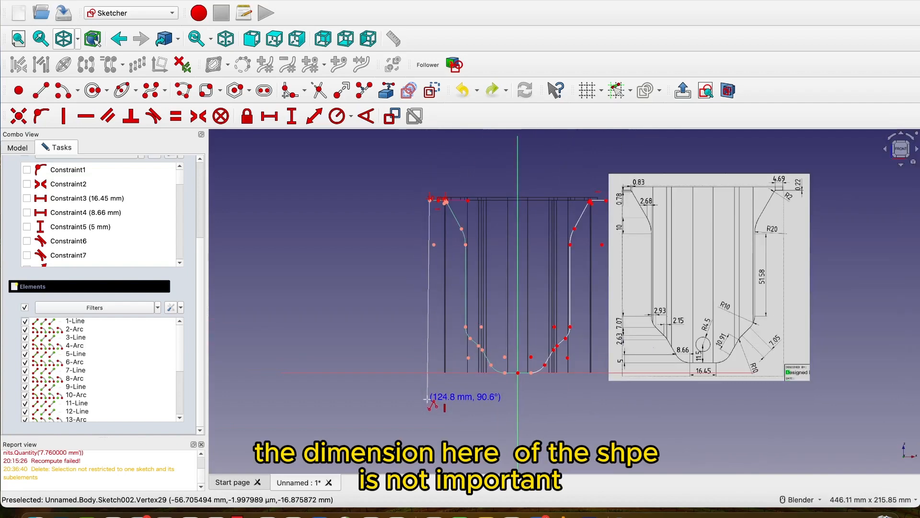
click(429, 400)
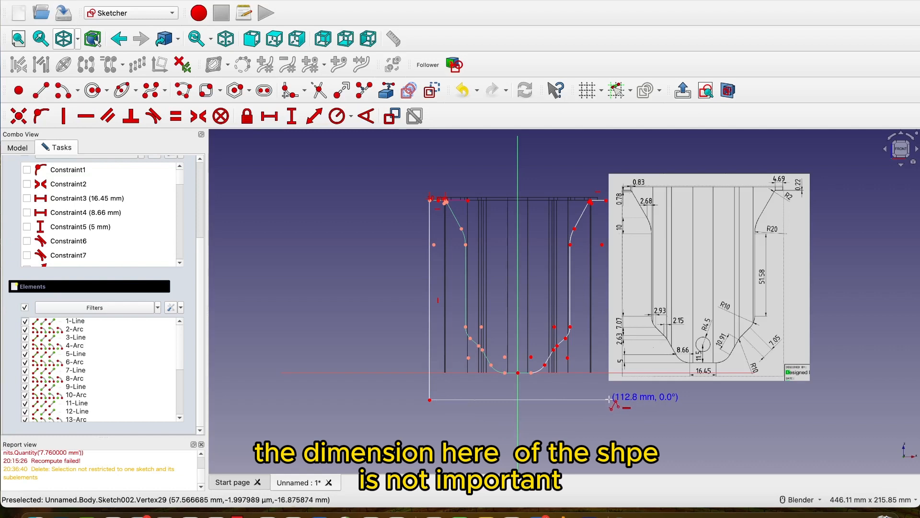
click(610, 399)
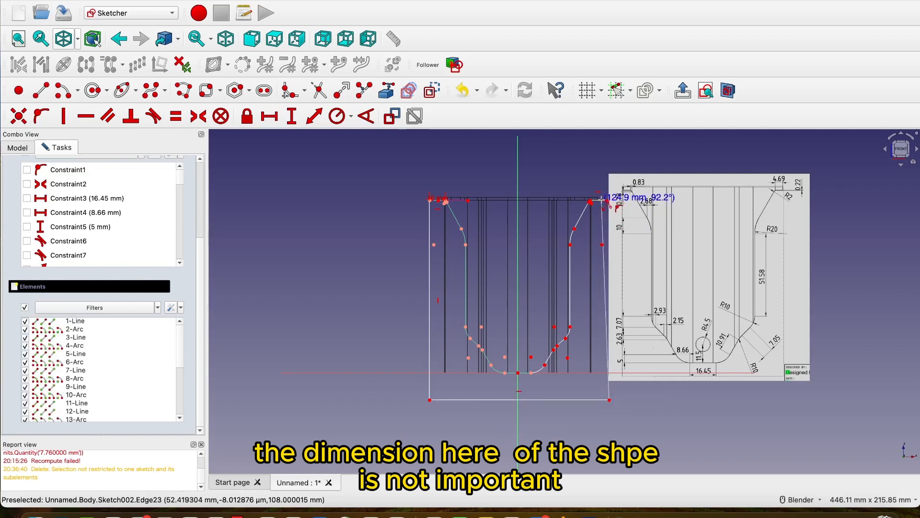
click(609, 202)
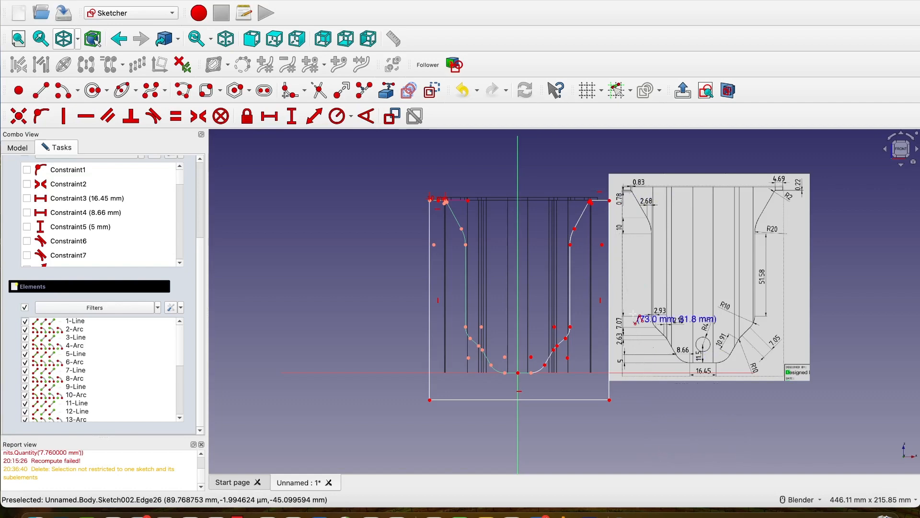
scroll(636, 319, up, 3)
scroll(636, 319, down, 3)
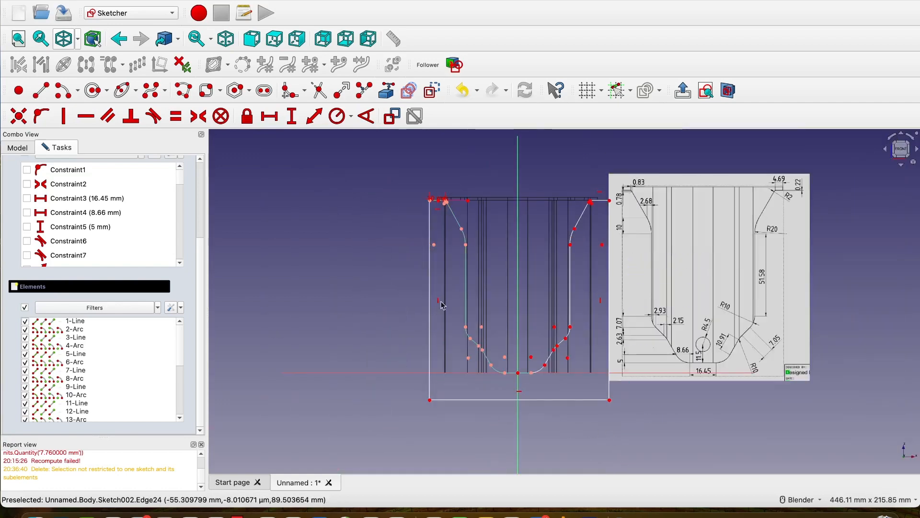
scroll(433, 189, up, 4)
scroll(435, 190, down, 3)
scroll(434, 190, down, 1)
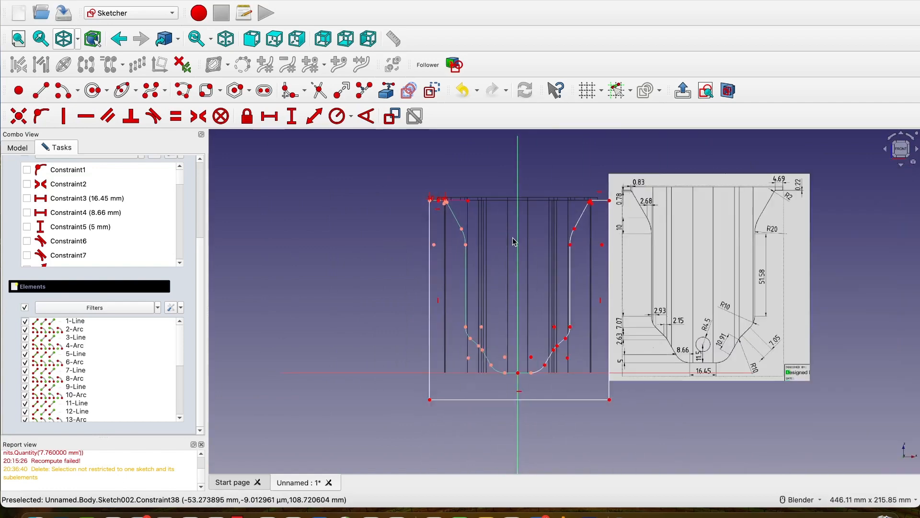
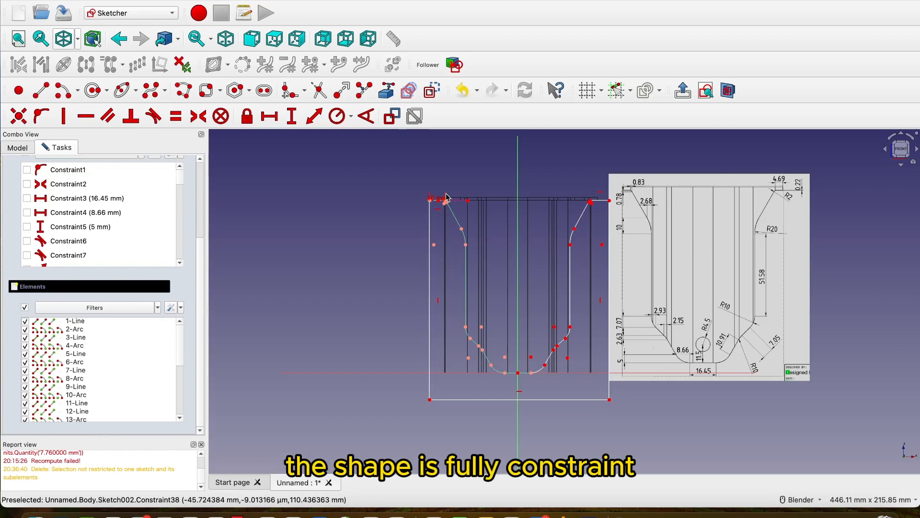
Constrain the vertical length of the left outer line and the horizontal length of the bottom closing line, keeping the proposed values.
scroll(445, 197, up, 5)
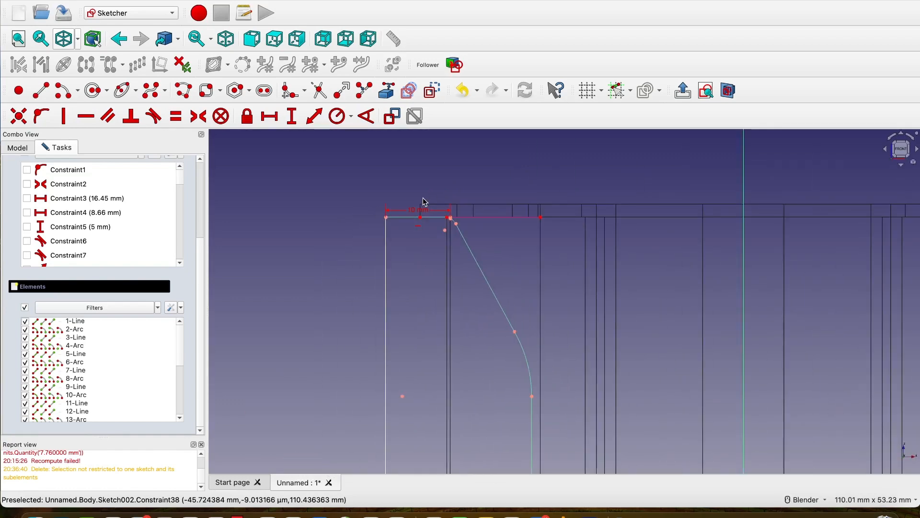
scroll(425, 201, down, 2)
click(291, 116)
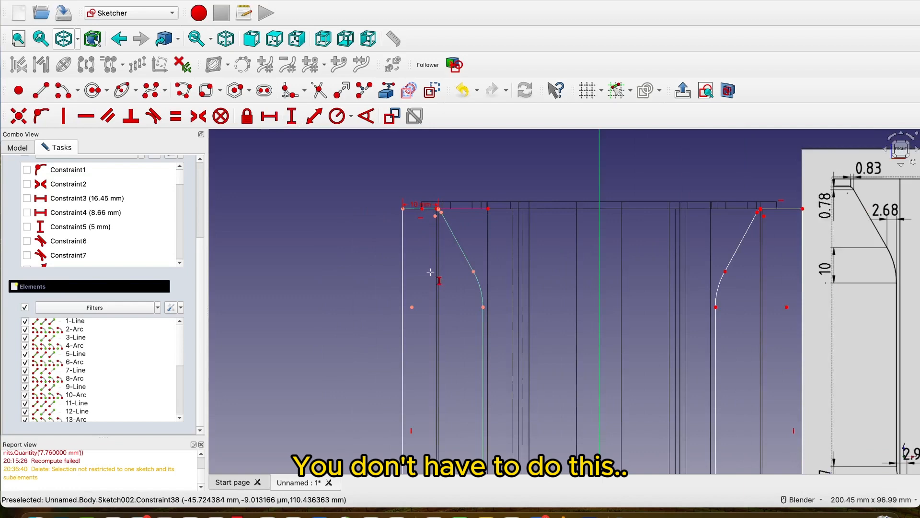
click(402, 266)
click(540, 331)
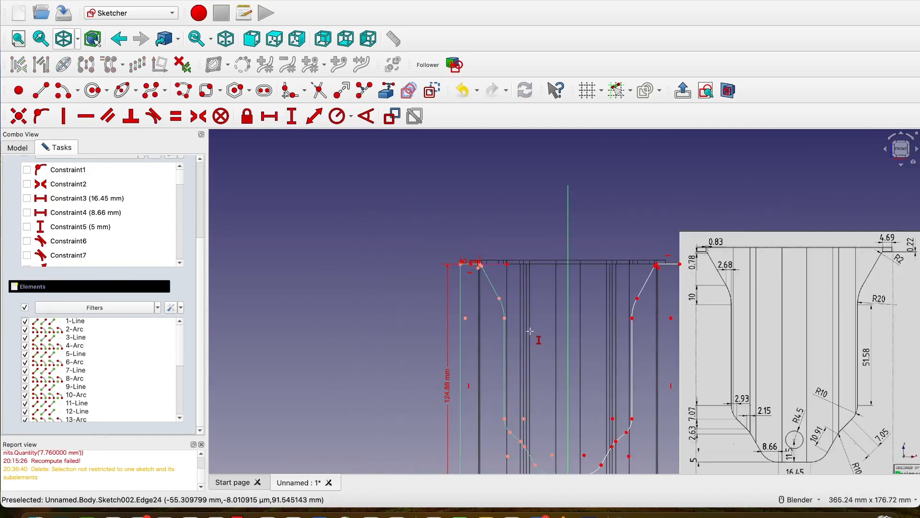
scroll(494, 197, down, 3)
click(469, 297)
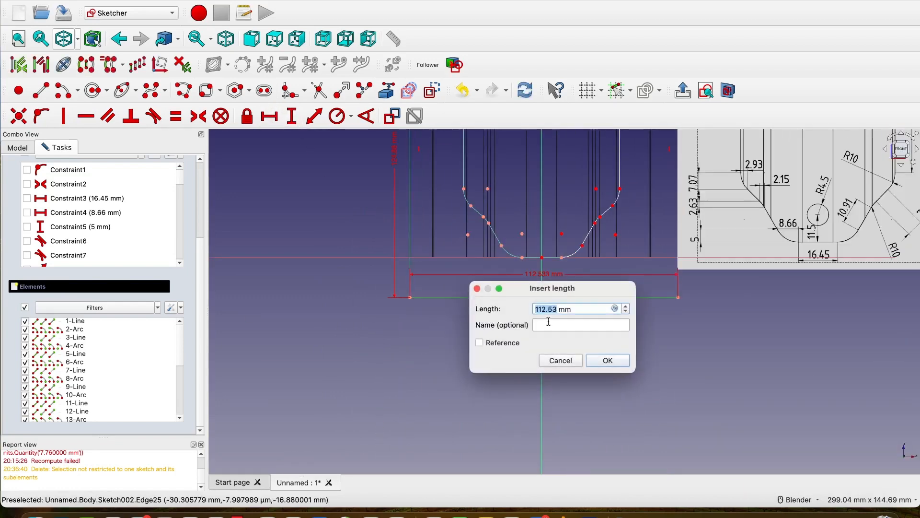
click(614, 363)
scroll(626, 206, down, 2)
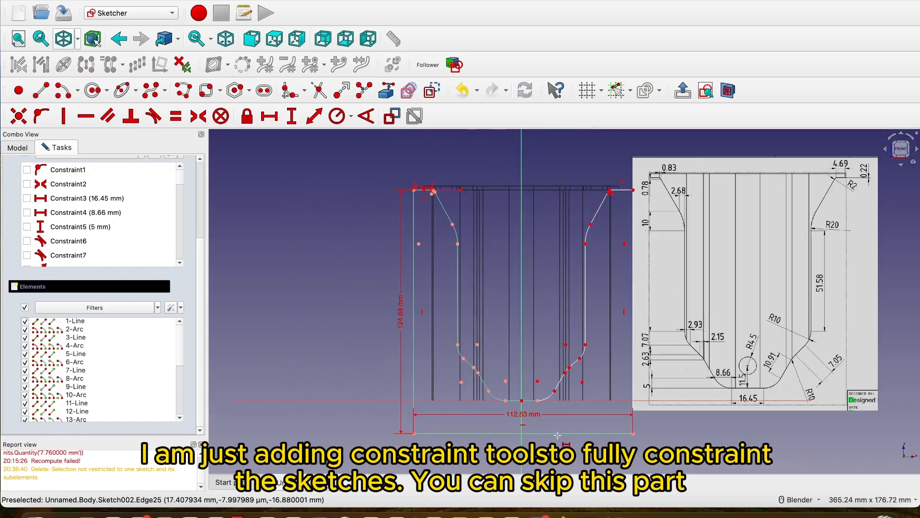
key(i)
scroll(624, 201, up, 3)
click(622, 197)
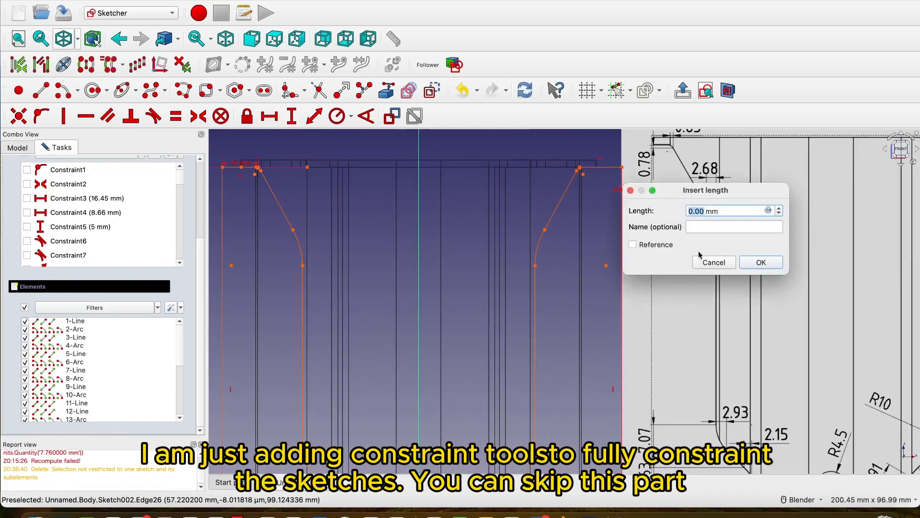
click(713, 262)
scroll(589, 211, down, 5)
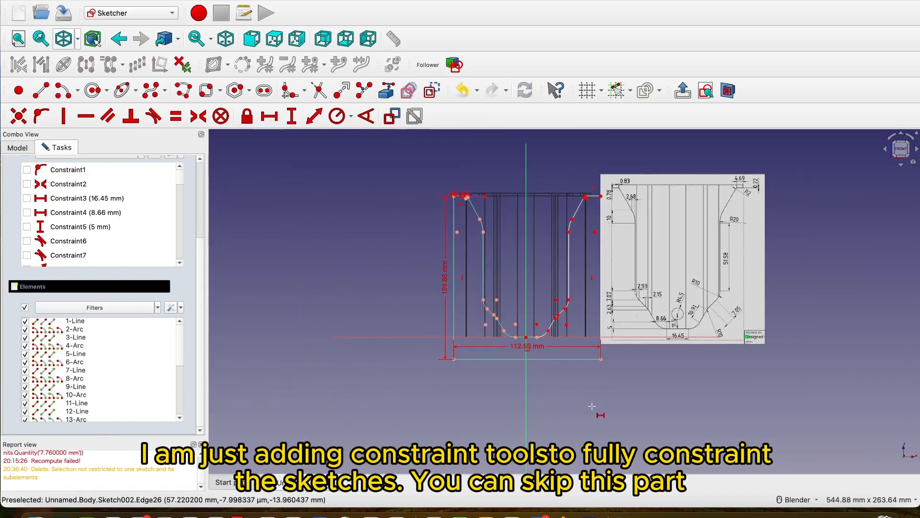
Constrain the horizontal and vertical distances between the endpoints of the mirrored lower arc beside the base line, keeping the proposed values.
scroll(567, 354, up, 8)
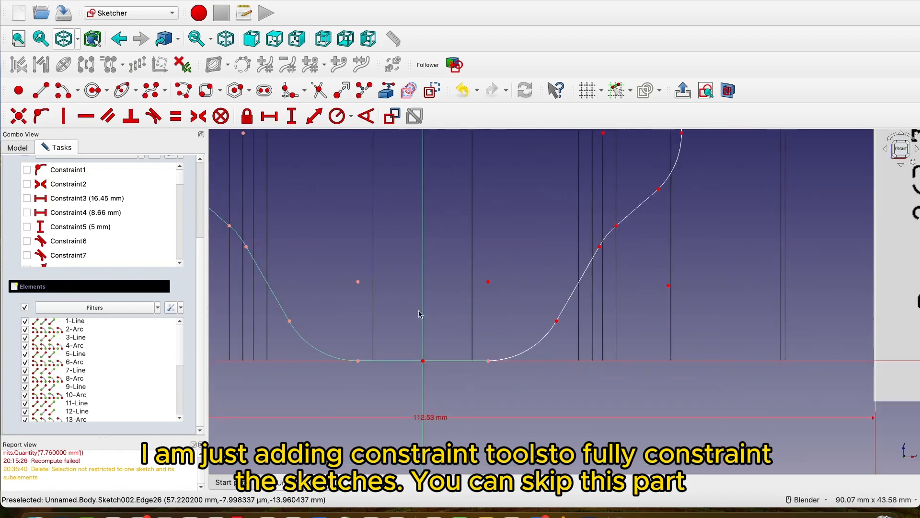
key(l)
click(555, 320)
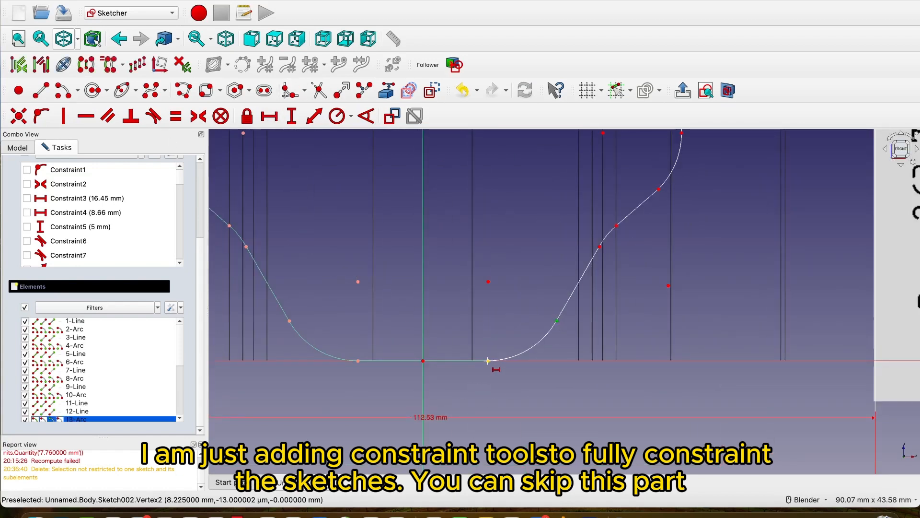
click(489, 362)
key(Return)
click(556, 321)
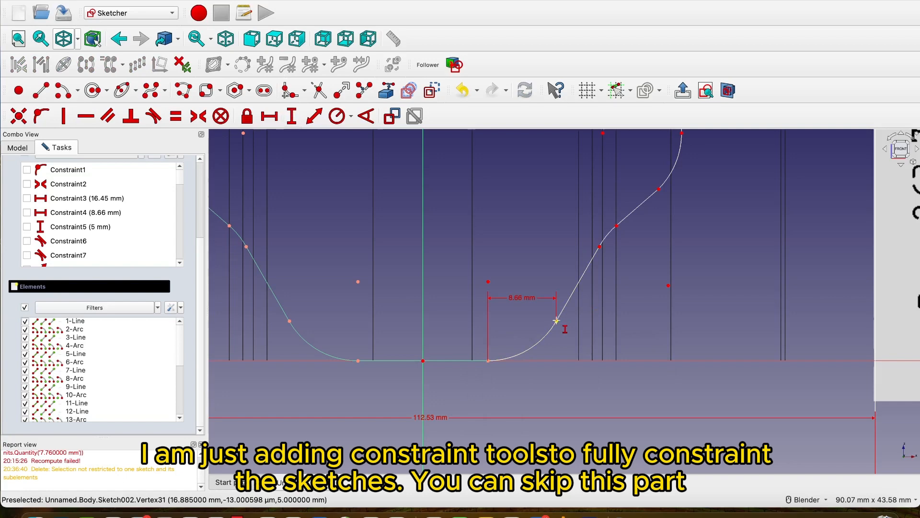
click(489, 361)
key(Return)
key(Escape)
drag(533, 335, 570, 347)
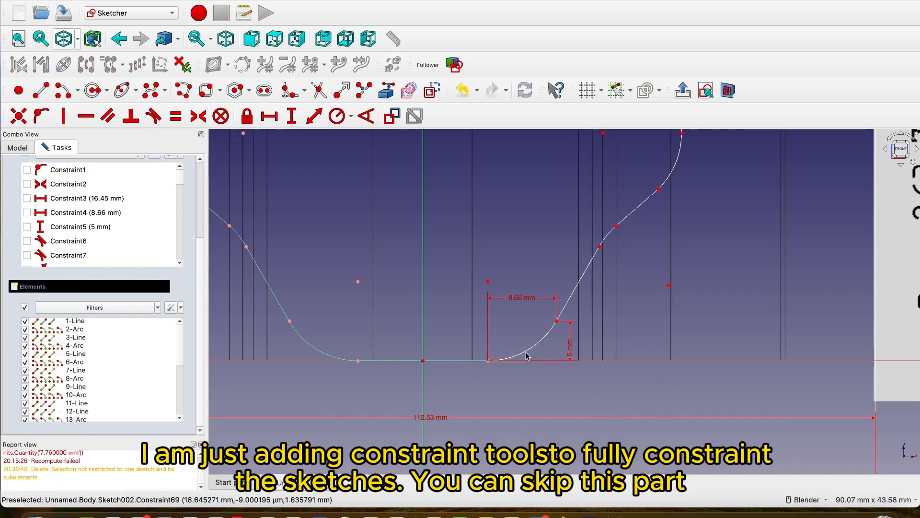
Make the mirrored lower arc tangent to the horizontal base line.
click(527, 352)
click(464, 360)
click(153, 116)
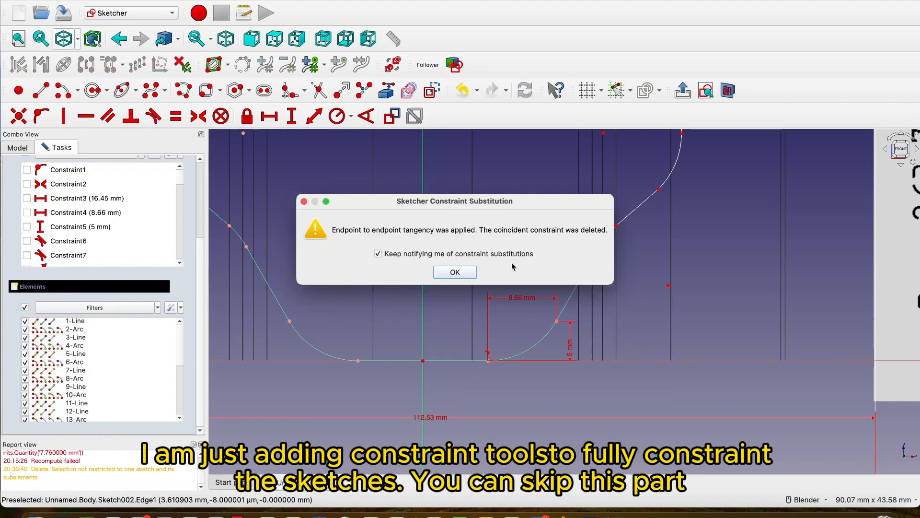
click(464, 270)
Constrain the horizontal and vertical distances between the endpoints of the small middle arc on the right half, keeping the proposed values.
scroll(666, 303, down, 3)
shift+middle_drag(626, 262, 570, 329)
scroll(571, 326, up, 4)
click(270, 116)
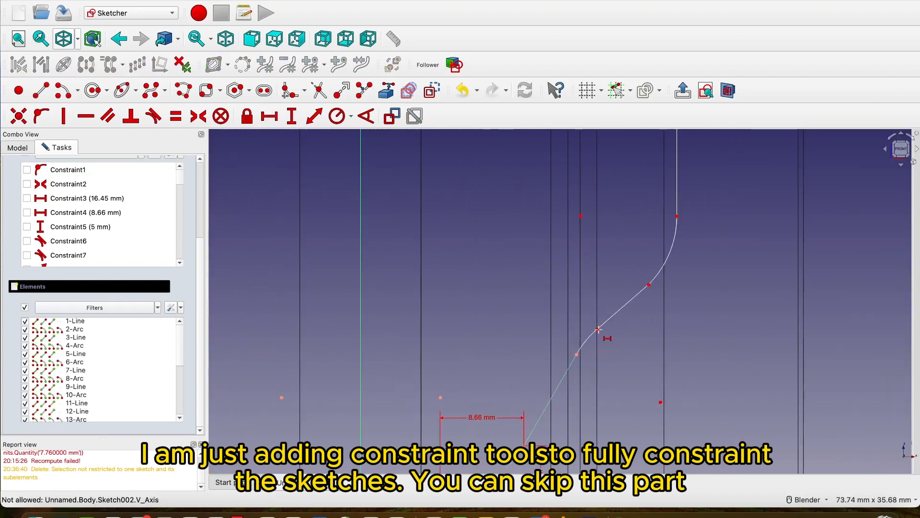
click(598, 329)
click(577, 357)
click(714, 416)
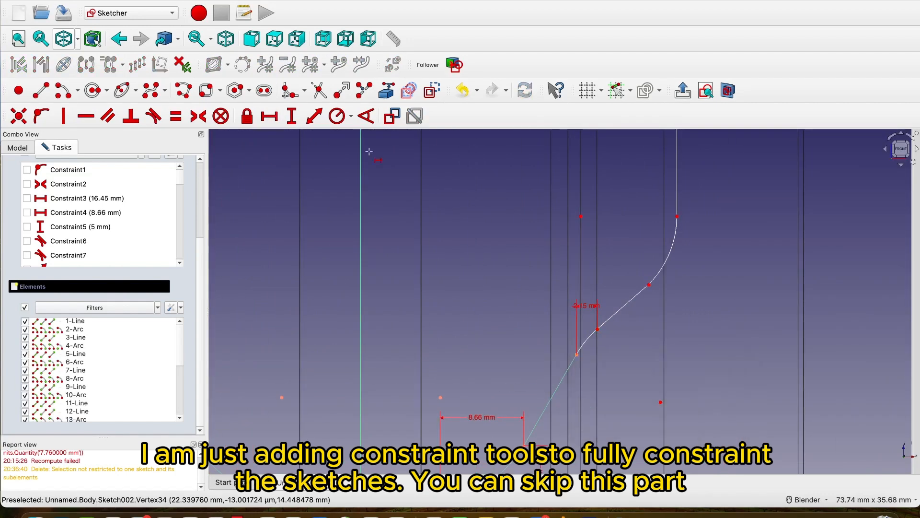
click(291, 116)
click(598, 329)
click(577, 355)
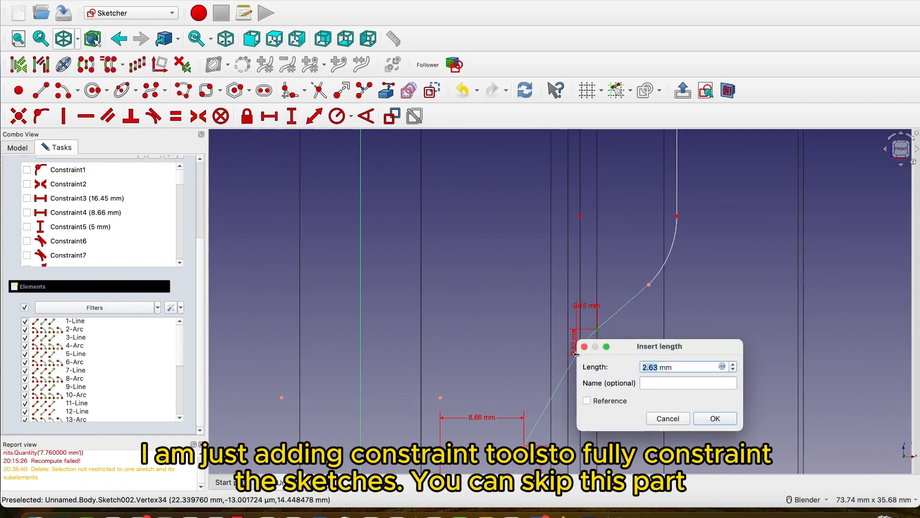
click(716, 416)
Constrain the vertical and horizontal distances between the endpoints of the arc below the long straight side line on the right half.
scroll(671, 214, up, 2)
click(670, 213)
click(636, 296)
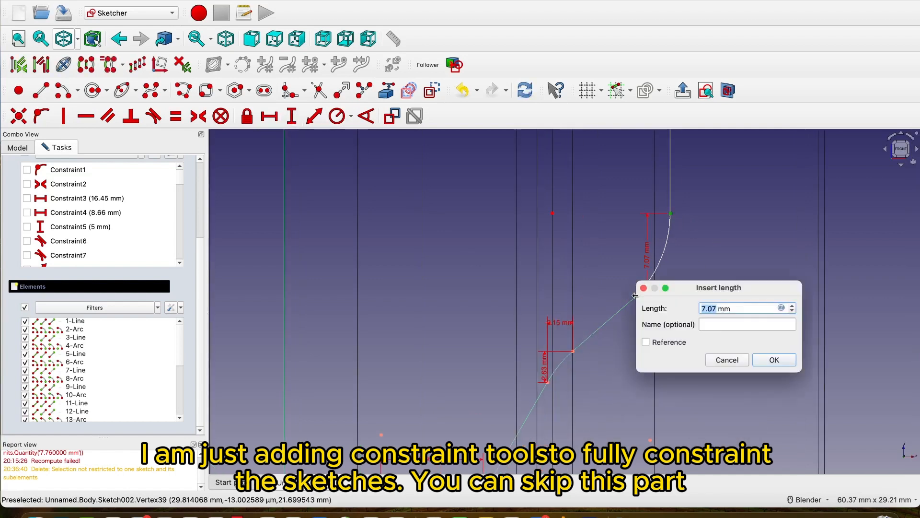
click(781, 359)
click(270, 116)
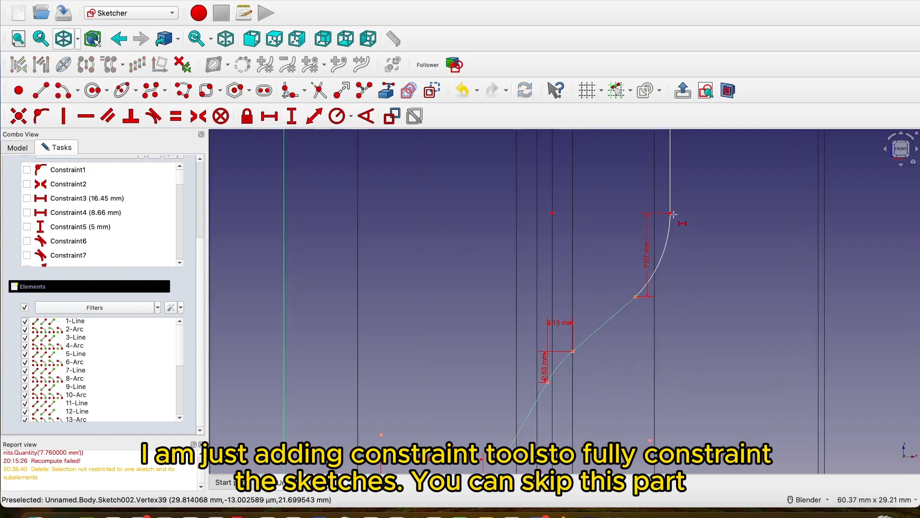
click(635, 296)
click(670, 213)
click(722, 360)
Constrain the vertical length of the long straight side line on the right half, keeping the proposed value.
scroll(739, 267, down, 2)
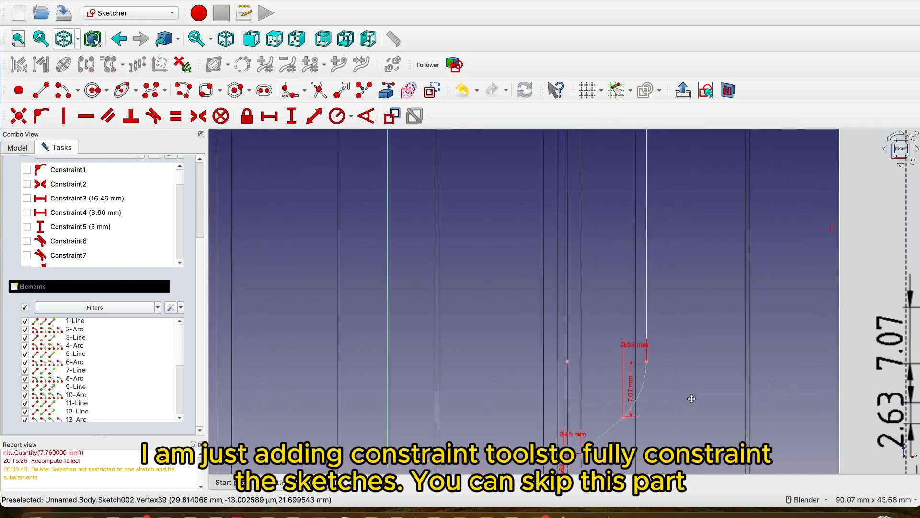
scroll(635, 374, down, 4)
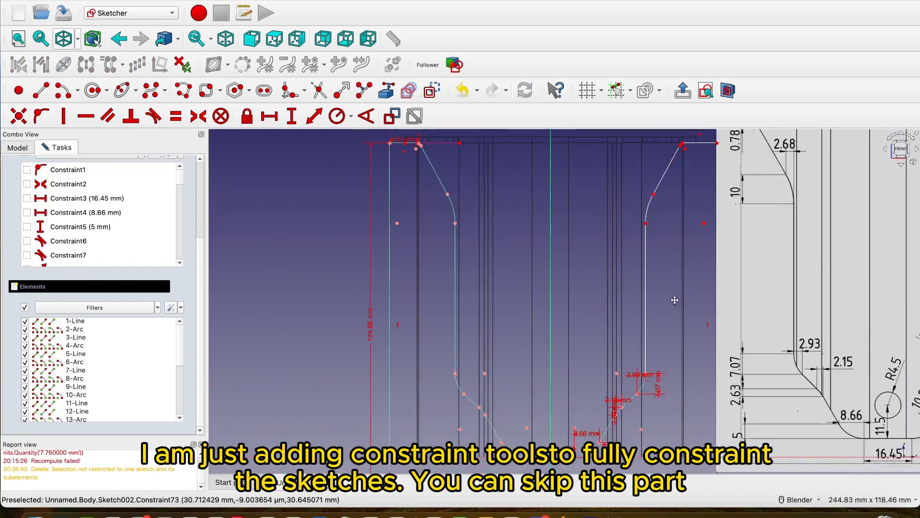
scroll(639, 369, up, 1)
scroll(639, 369, down, 1)
shift+middle_drag(652, 294, 651, 314)
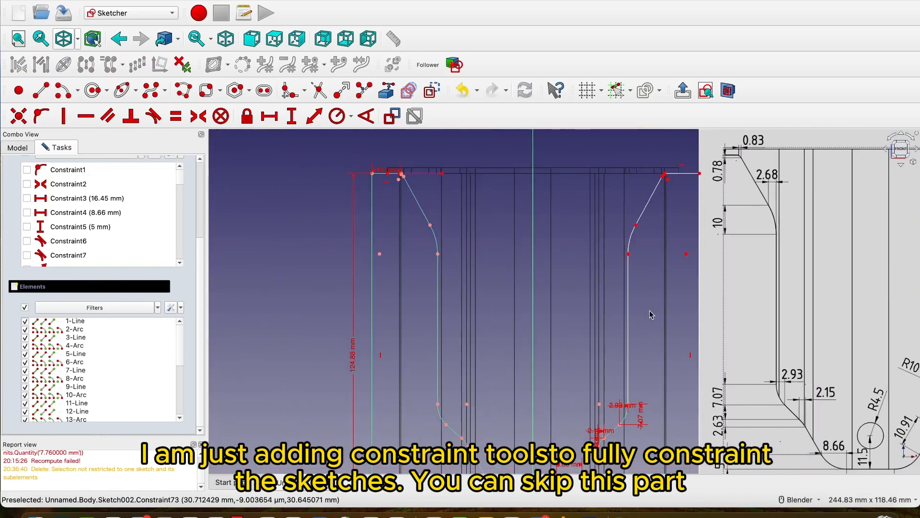
click(647, 275)
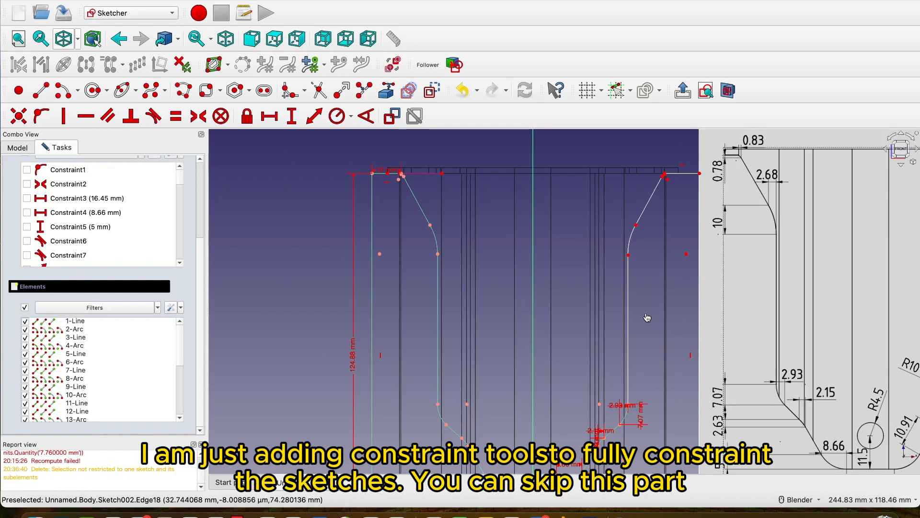
scroll(118, 315, up, 5)
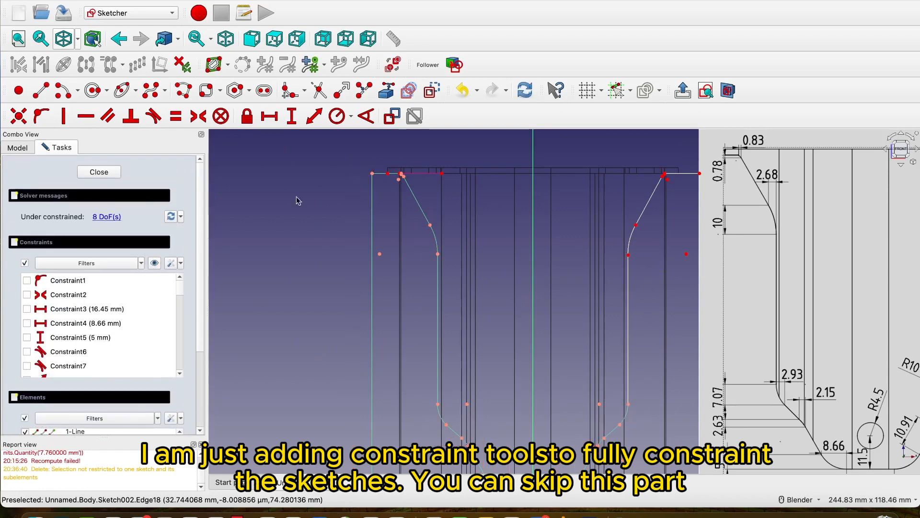
click(289, 120)
click(629, 300)
click(761, 363)
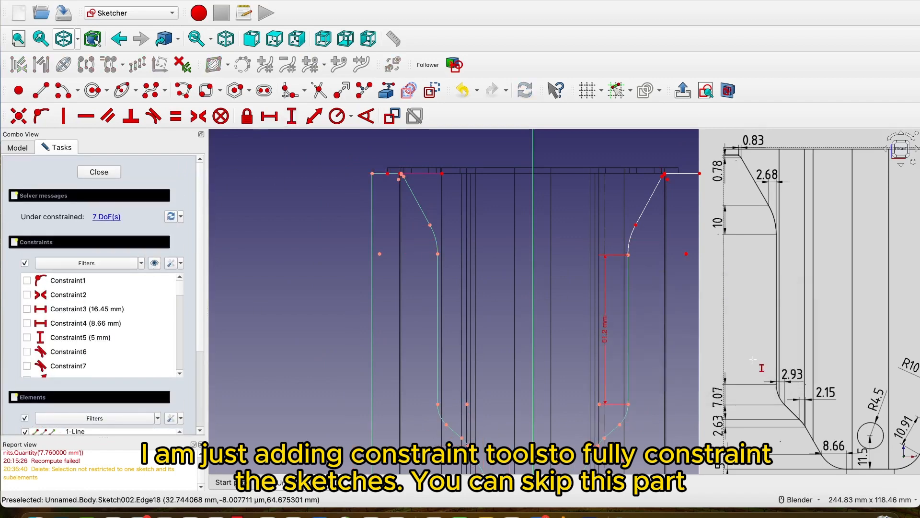
Constrain the vertical and horizontal distances between the endpoints of the arc above the long side line on the right half.
scroll(640, 240, up, 4)
click(633, 207)
click(614, 273)
click(760, 333)
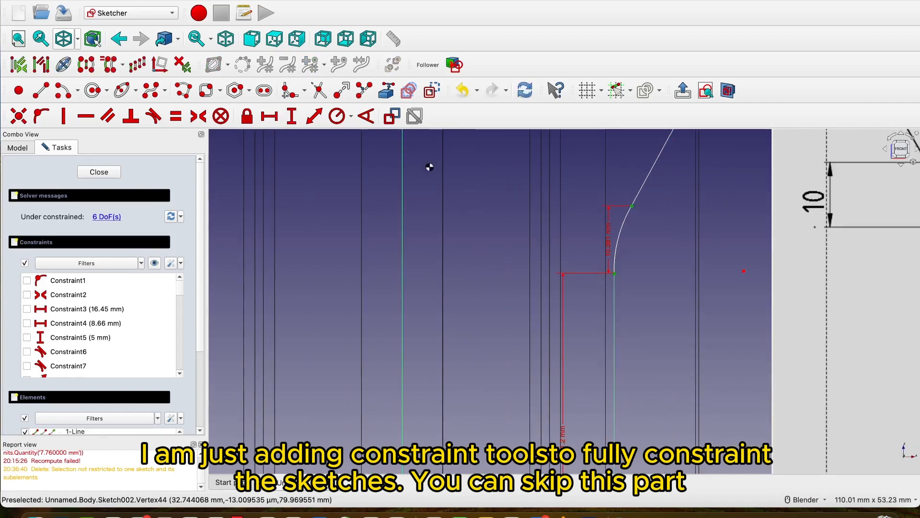
click(633, 206)
click(615, 273)
click(752, 335)
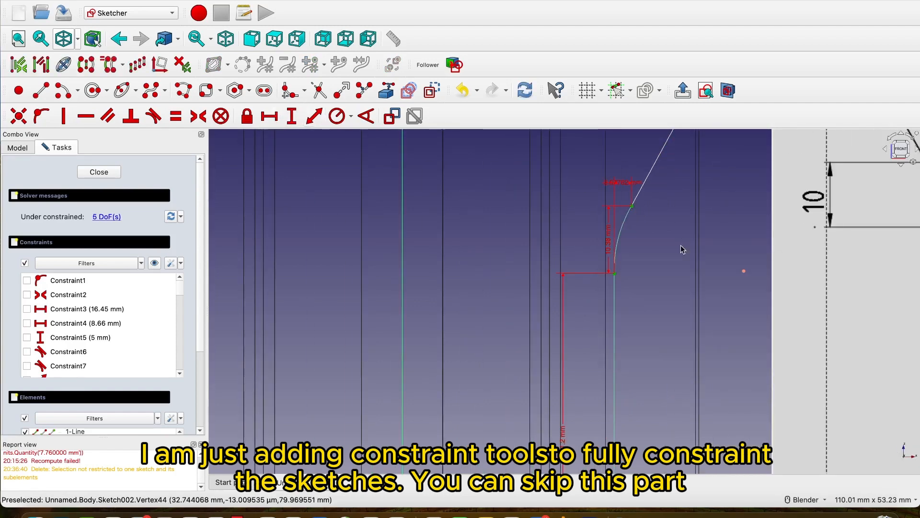
Try to dimension the horizontal length of the top line on the right half.
shift+middle_drag(685, 190, 595, 338)
click(269, 116)
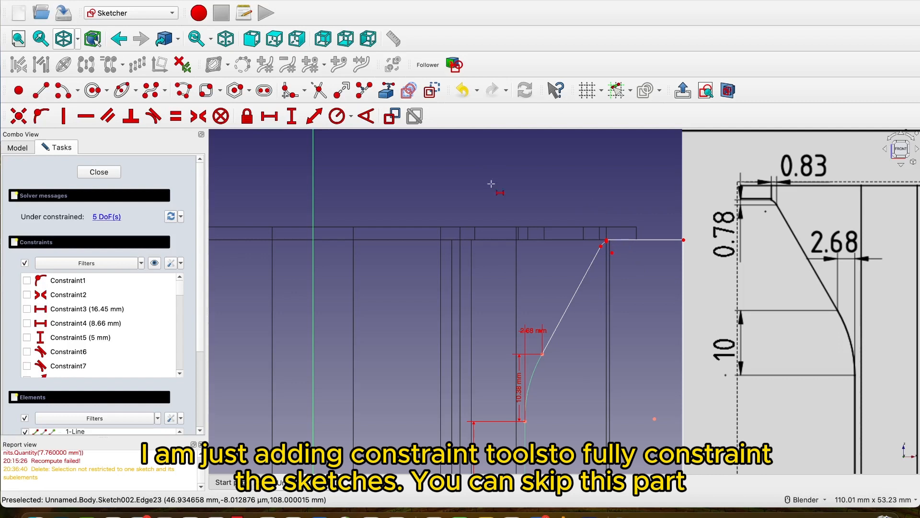
click(647, 240)
click(777, 304)
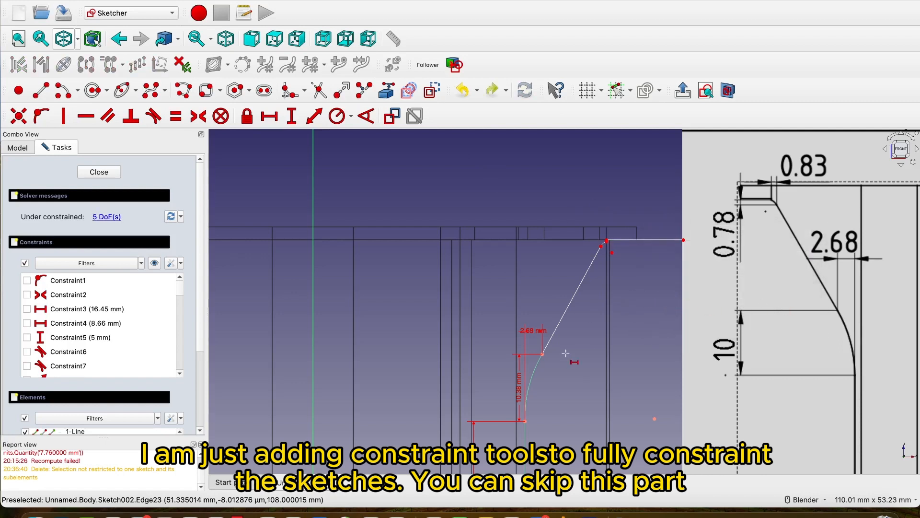
Dimension the height of the short vertical line at the upper right corner and the horizontal length of the adjoining top line.
scroll(610, 264, up, 15)
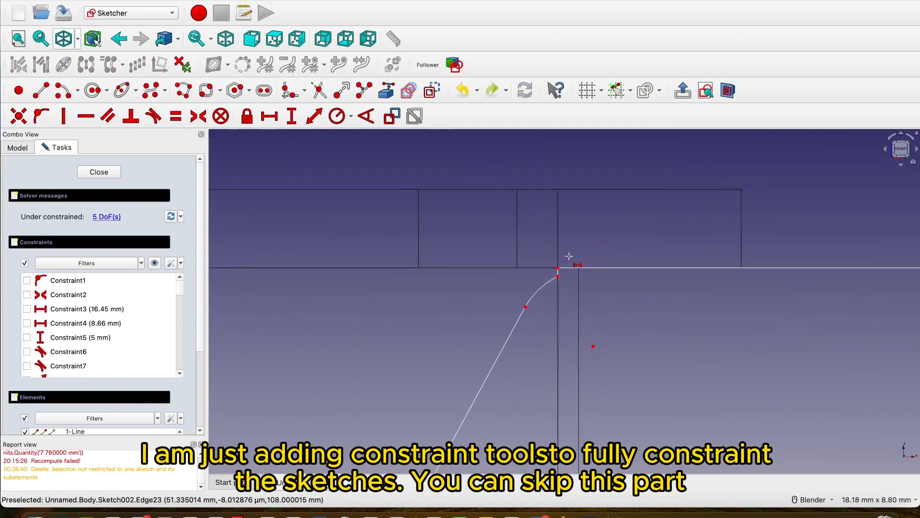
click(291, 115)
click(522, 319)
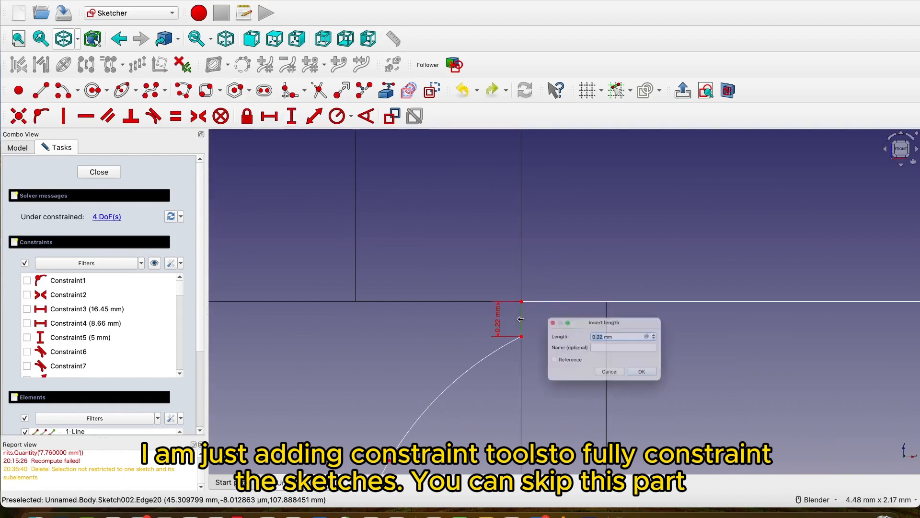
click(672, 386)
scroll(626, 345, down, 2)
key(l)
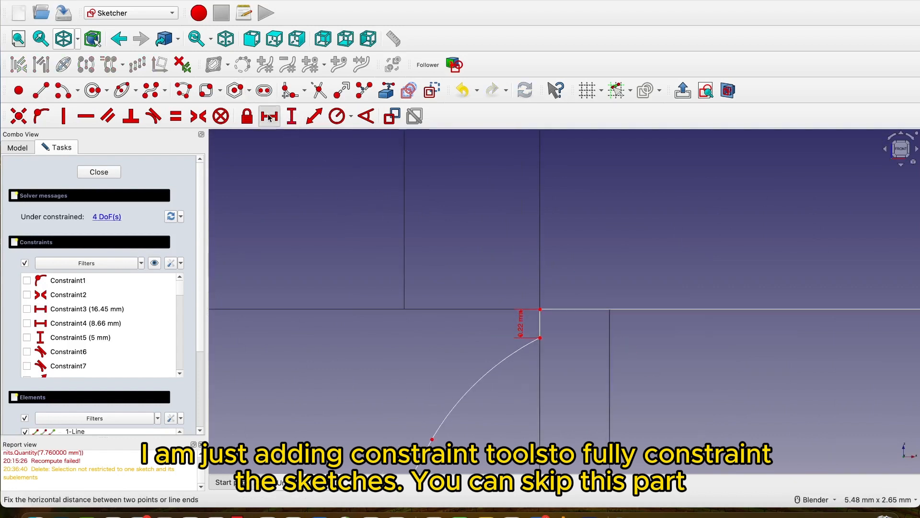
click(581, 307)
click(709, 372)
key(Escape)
Dimension the horizontal and vertical distances between the endpoints of the small arc at the upper right corner.
scroll(707, 370, down, 6)
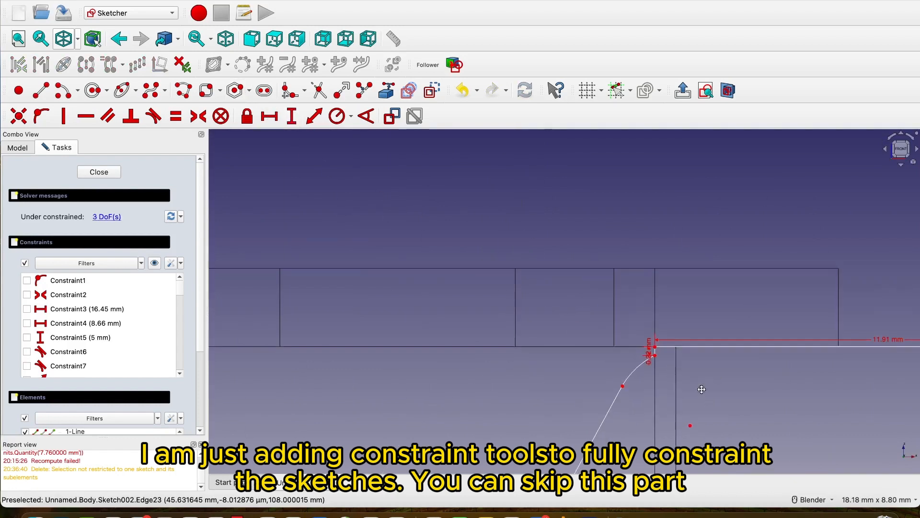
scroll(635, 384, up, 5)
click(269, 115)
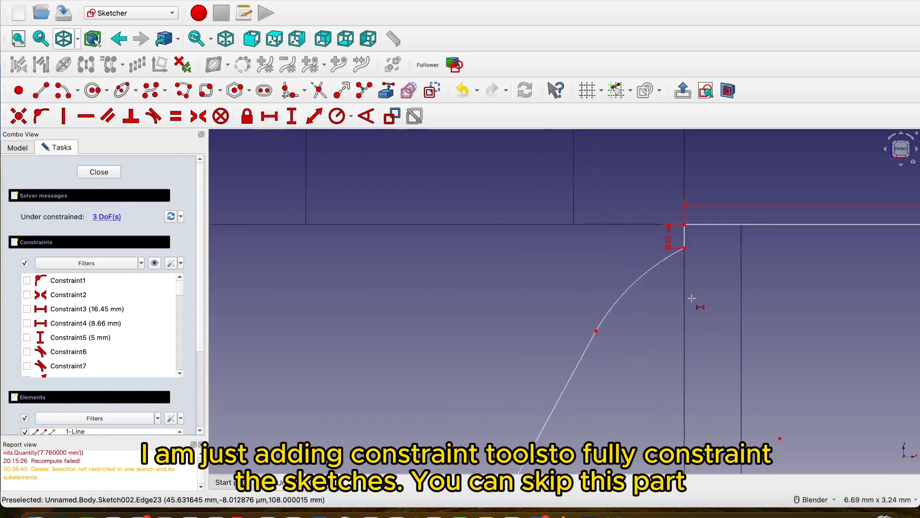
click(685, 248)
click(594, 331)
click(736, 392)
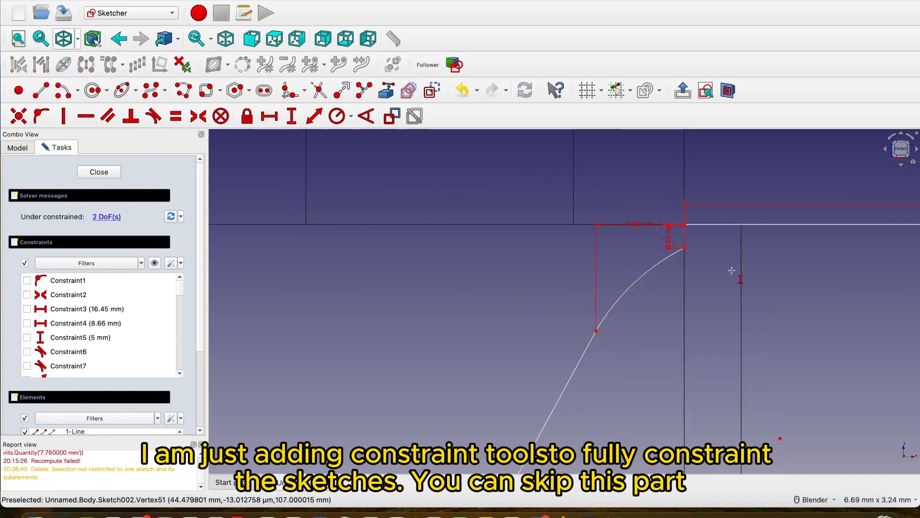
click(685, 248)
click(744, 394)
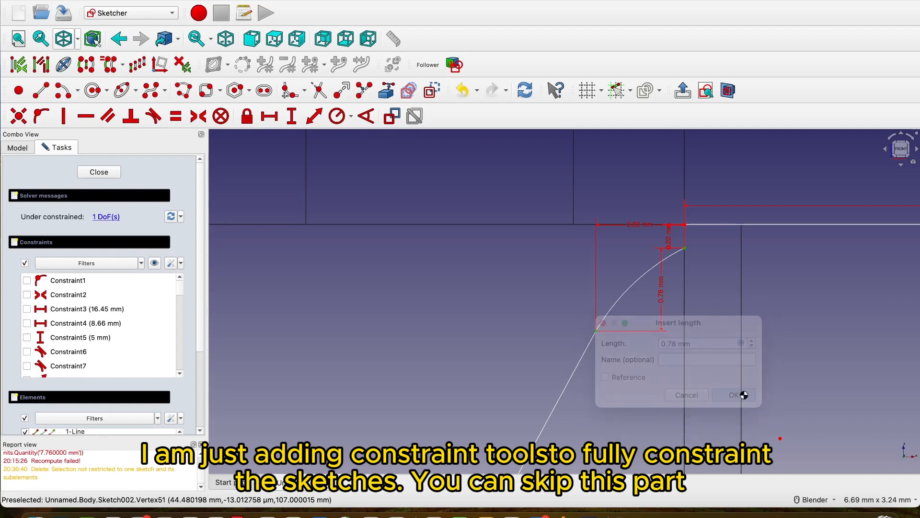
Undo the dimensions just added to the short line, top line and small arc at the upper right corner.
scroll(745, 302, down, 2)
drag(686, 299, 771, 308)
scroll(695, 366, down, 6)
shift+middle_drag(698, 386, 690, 276)
scroll(690, 277, down, 3)
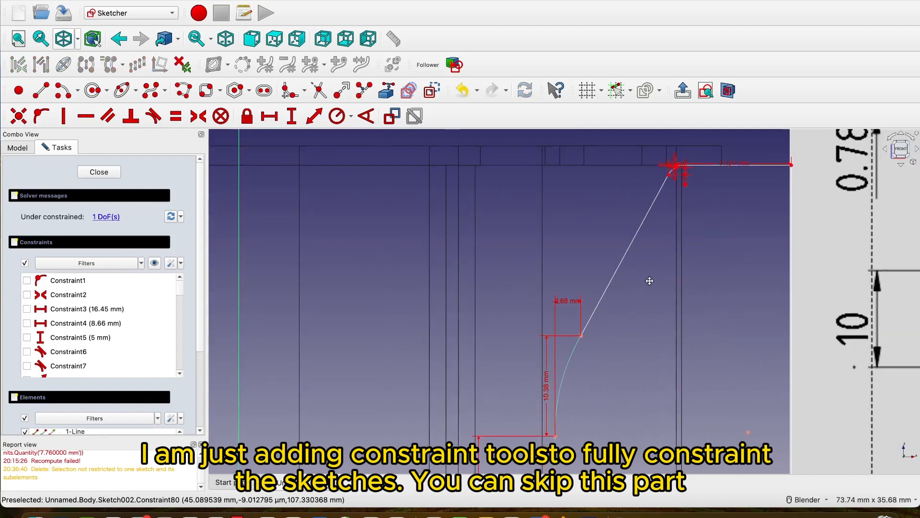
key(super+z)
key(super+z)
key(super+z)
key(super+z)
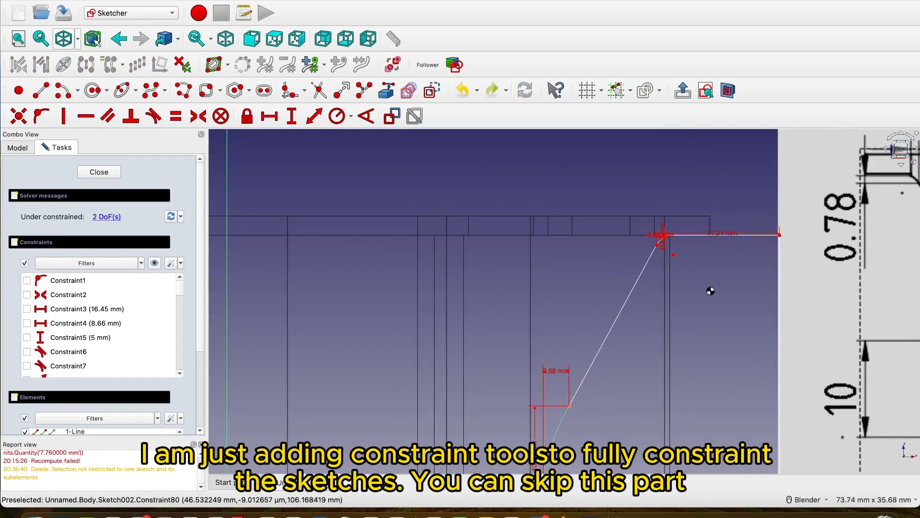
scroll(667, 238, up, 4)
scroll(669, 224, down, 5)
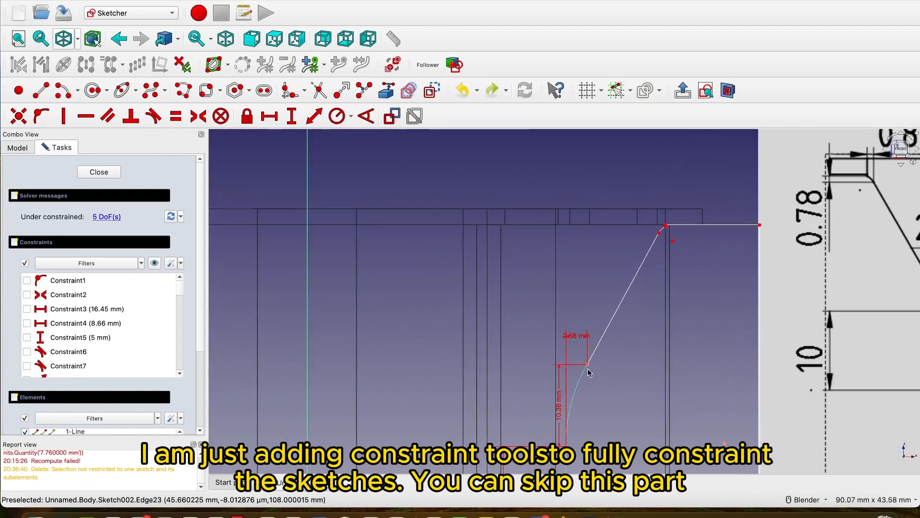
Dimension the horizontal and vertical distances between the endpoints of the slanted line on the right half.
click(270, 116)
scroll(689, 252, up, 2)
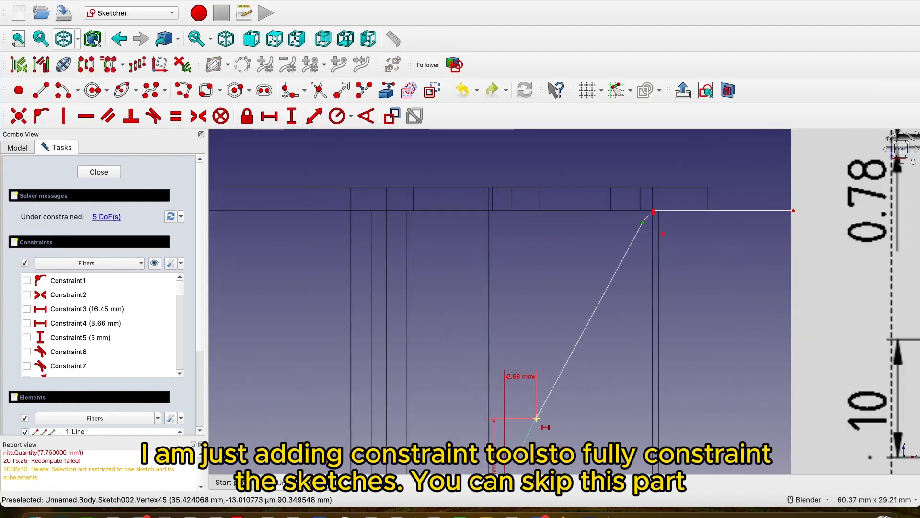
click(643, 221)
key(Return)
click(643, 221)
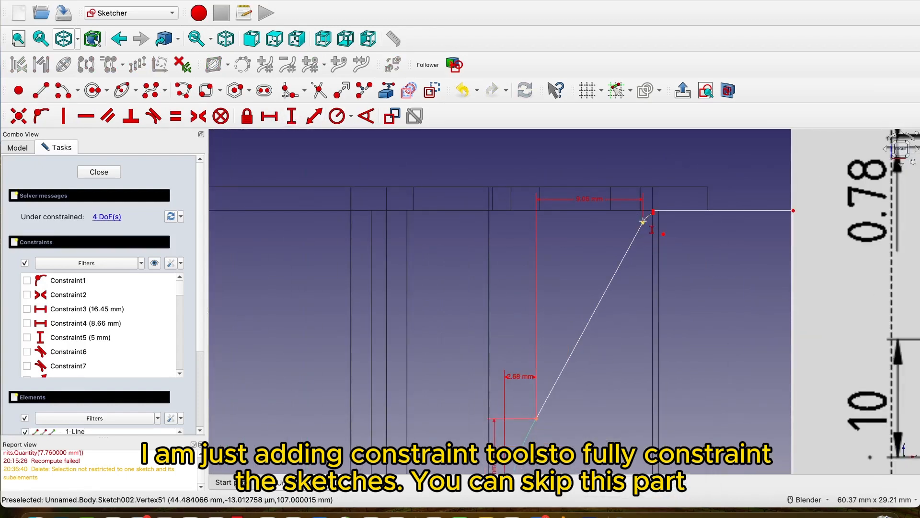
click(536, 419)
key(Return)
scroll(654, 210, up, 10)
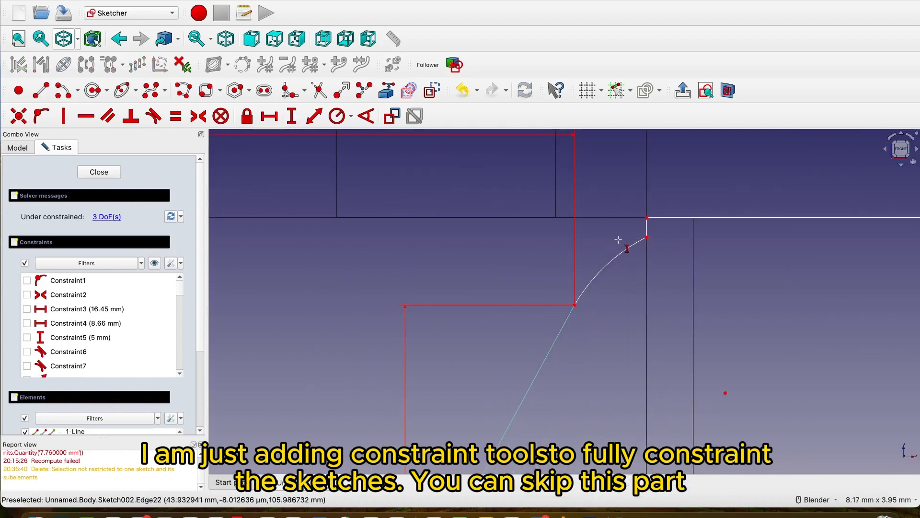
Dimension the vertical and horizontal distances between the small upper-right arc's endpoints, and place the horizontal dimension just above the arc.
click(647, 237)
click(575, 304)
key(Return)
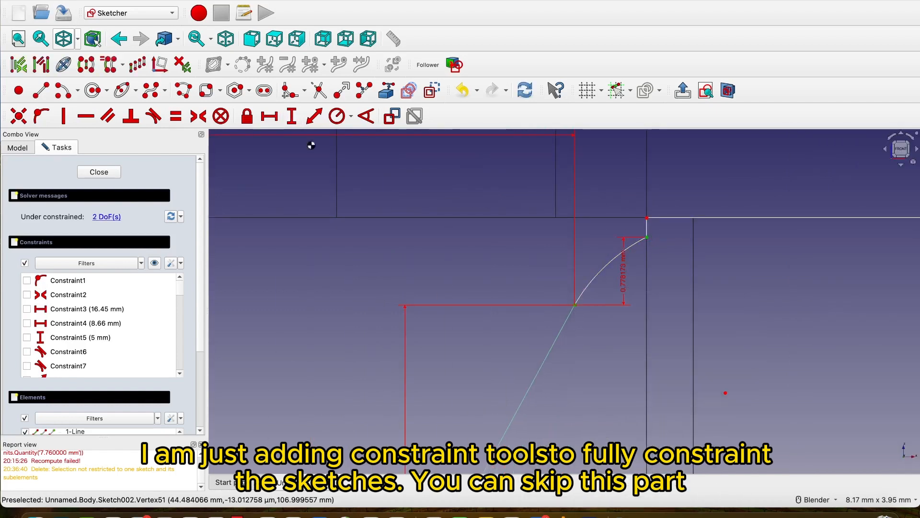
click(270, 116)
click(574, 305)
click(647, 238)
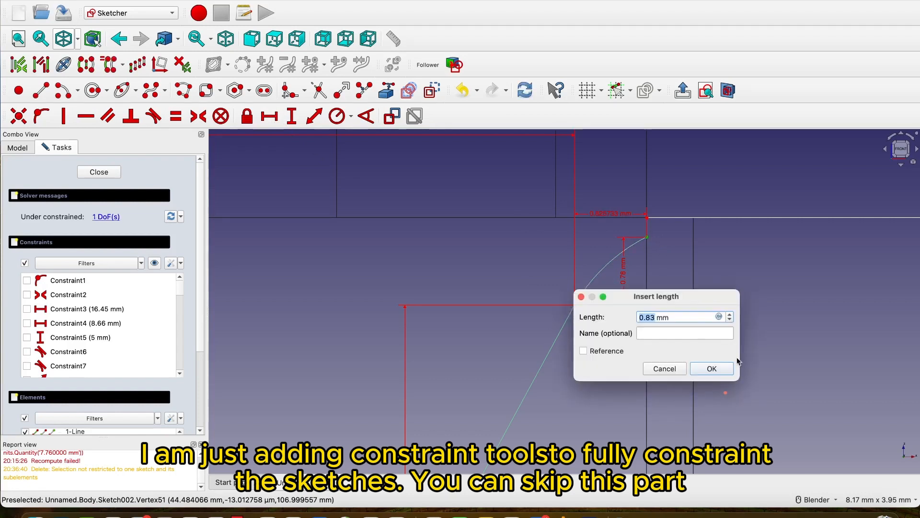
key(Return)
scroll(646, 222, up, 5)
drag(542, 201, 537, 269)
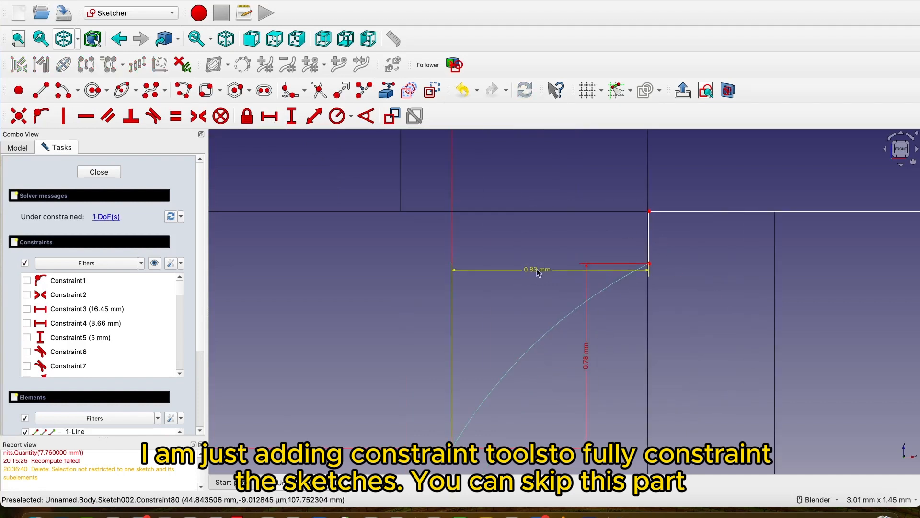
Dimension the height of the short vertical line at the upper right corner and close the sketch.
click(292, 116)
click(649, 237)
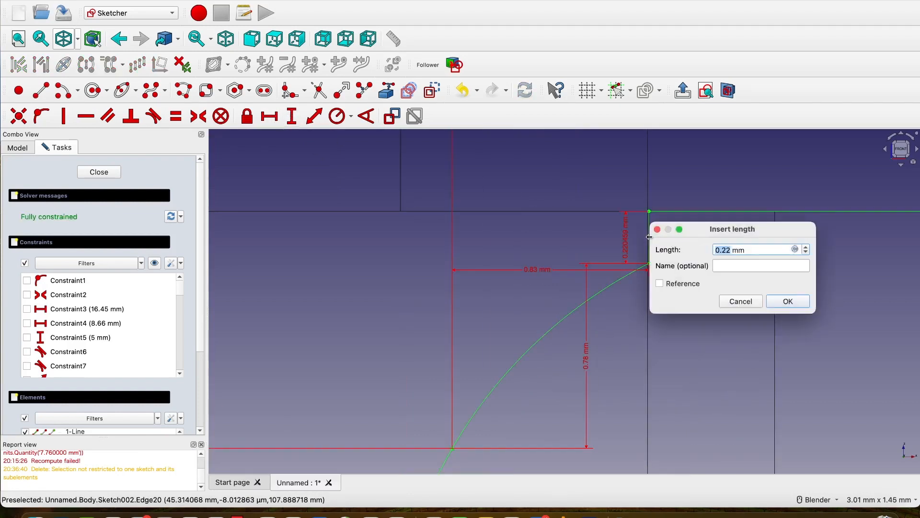
click(802, 301)
scroll(799, 298, down, 10)
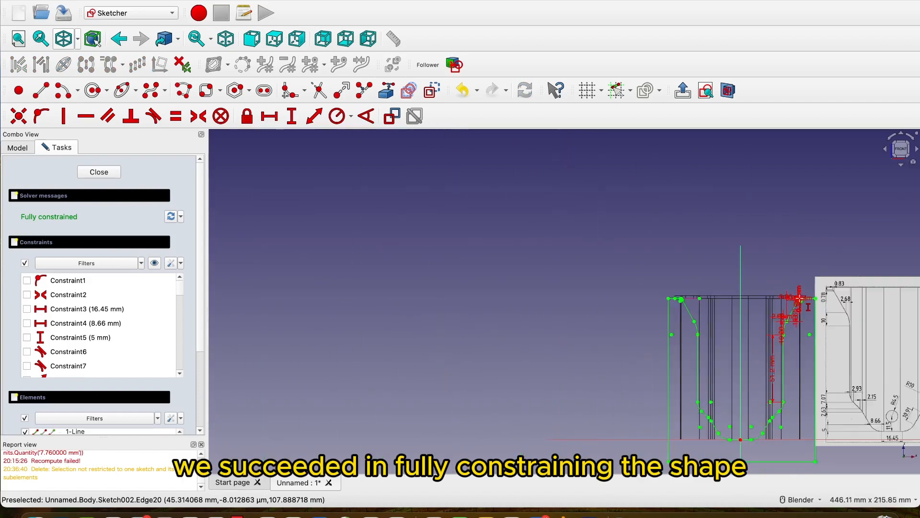
scroll(805, 366, up, 2)
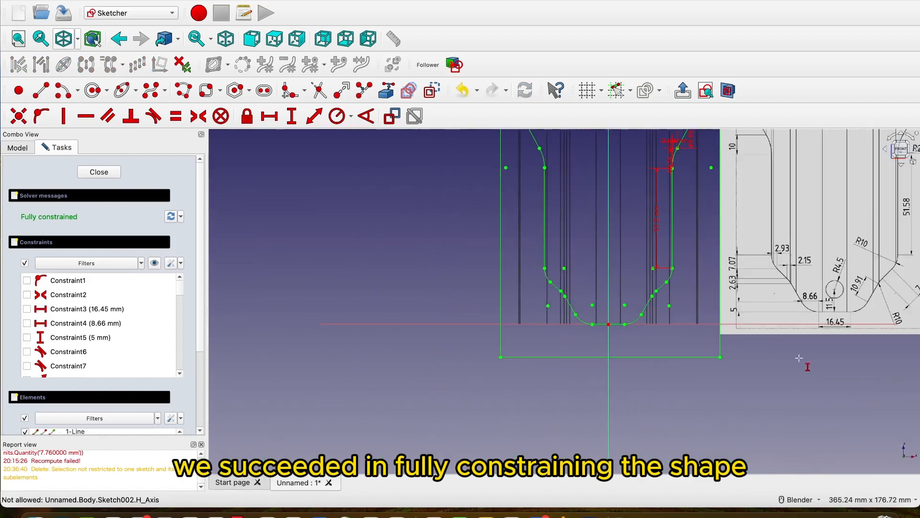
scroll(767, 422, down, 3)
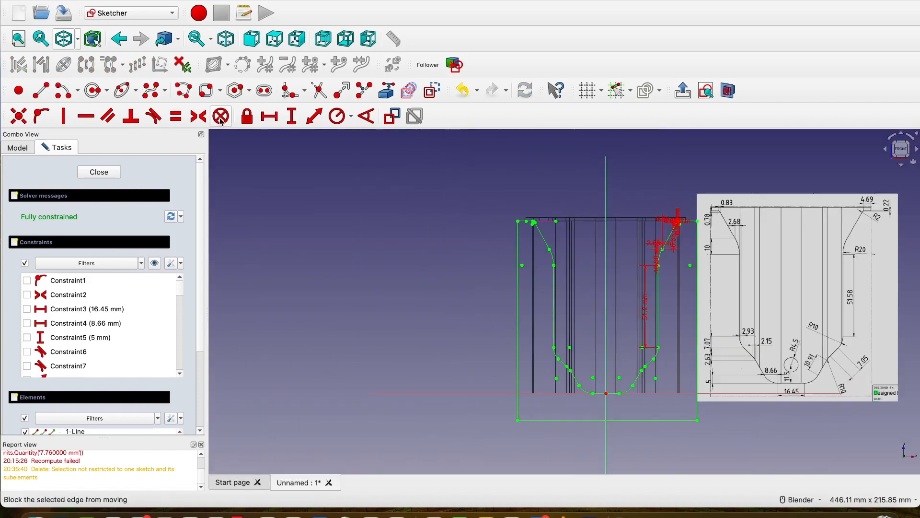
click(102, 173)
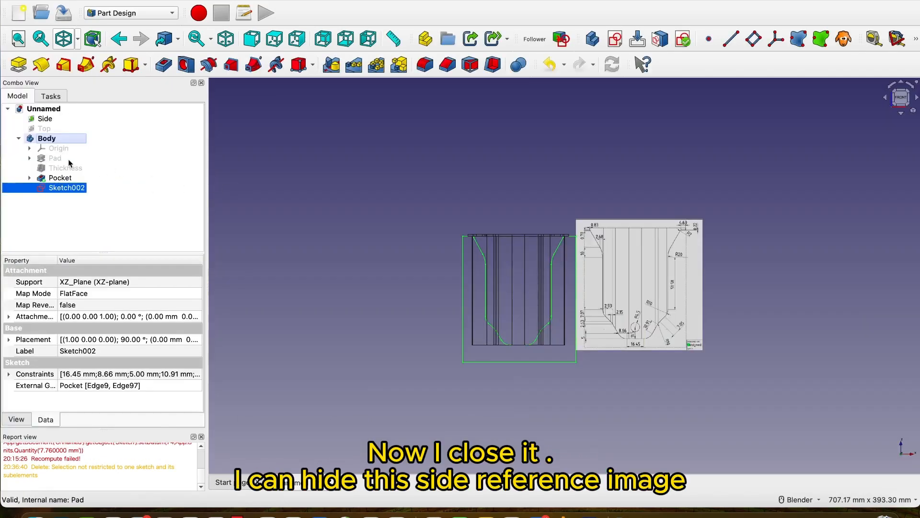
Hide the Side reference image.
click(43, 119)
key(space)
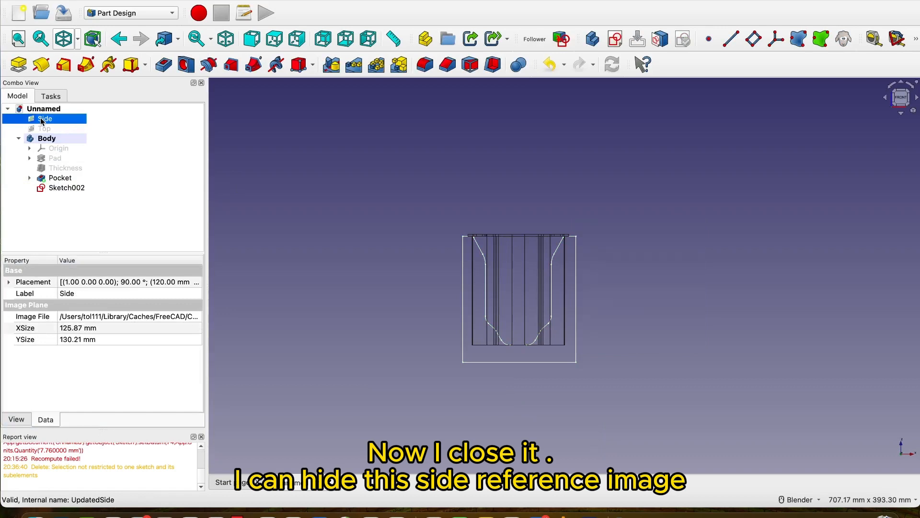
middle_drag(621, 254, 537, 297)
scroll(537, 297, up, 2)
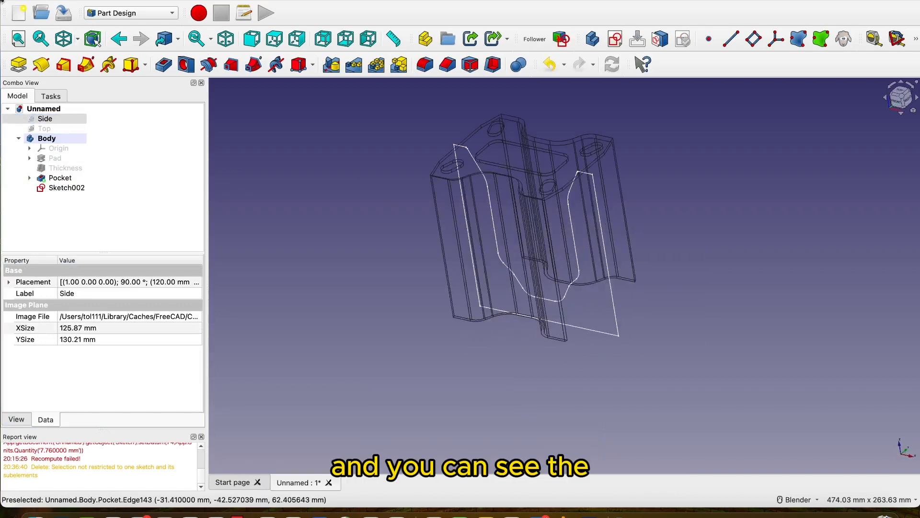
Switch the model's display style from Wireframe to As is.
click(75, 42)
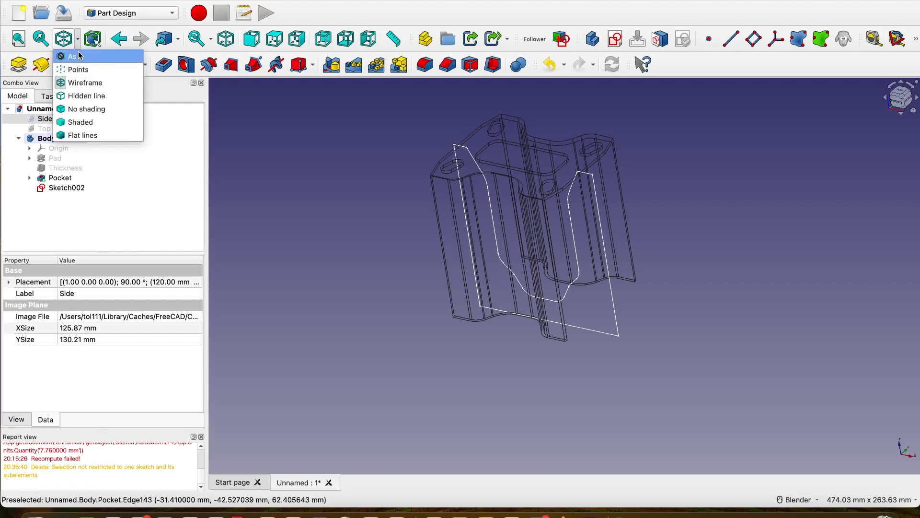
click(80, 56)
mouse_move(601, 218)
middle_down()
mouse_move(549, 256)
mouse_move(635, 232)
mouse_move(684, 257)
mouse_move(585, 221)
mouse_move(643, 208)
middle_up()
click(689, 240)
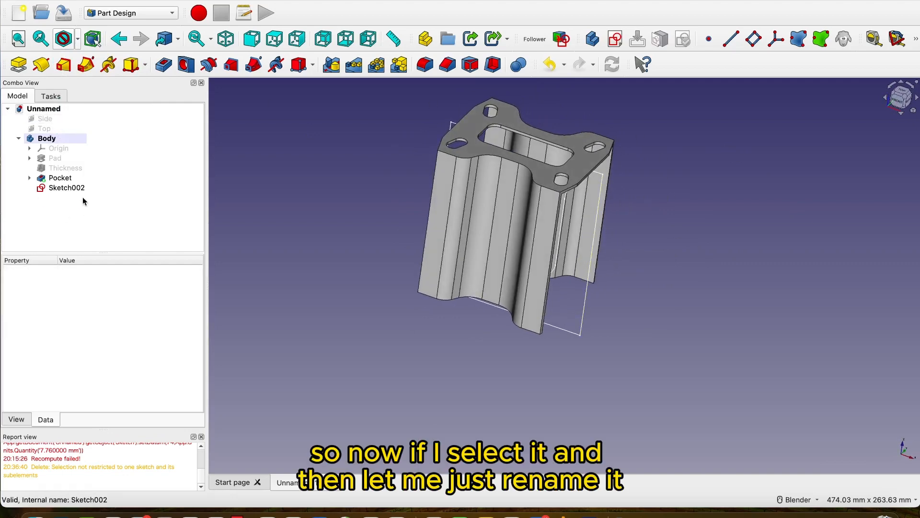
Rename Sketch002 as Side Cutout.
click(70, 188)
right_click(70, 188)
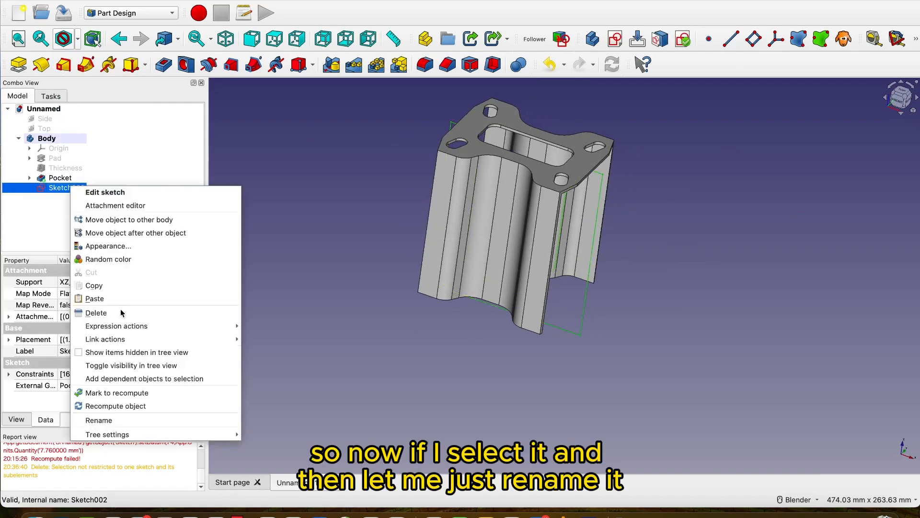
click(134, 420)
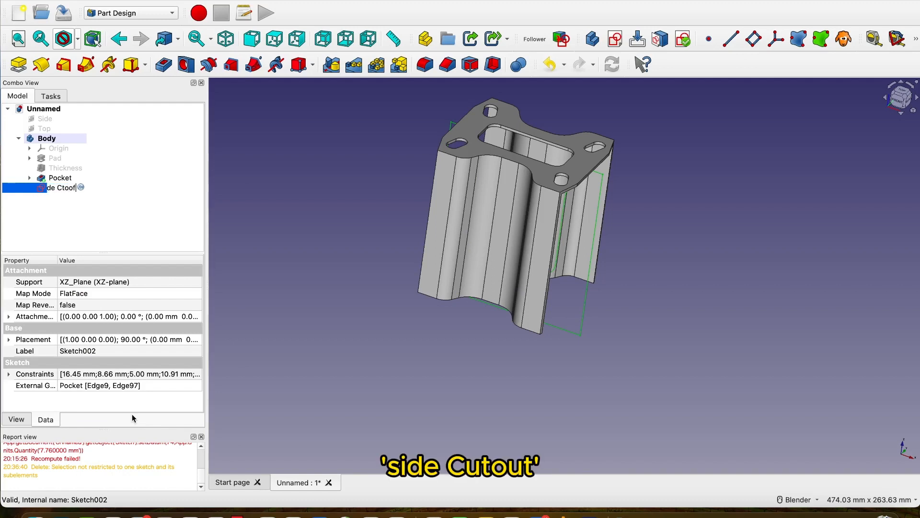
key(BackSpace)
key(BackSpace)
key(BackSpace)
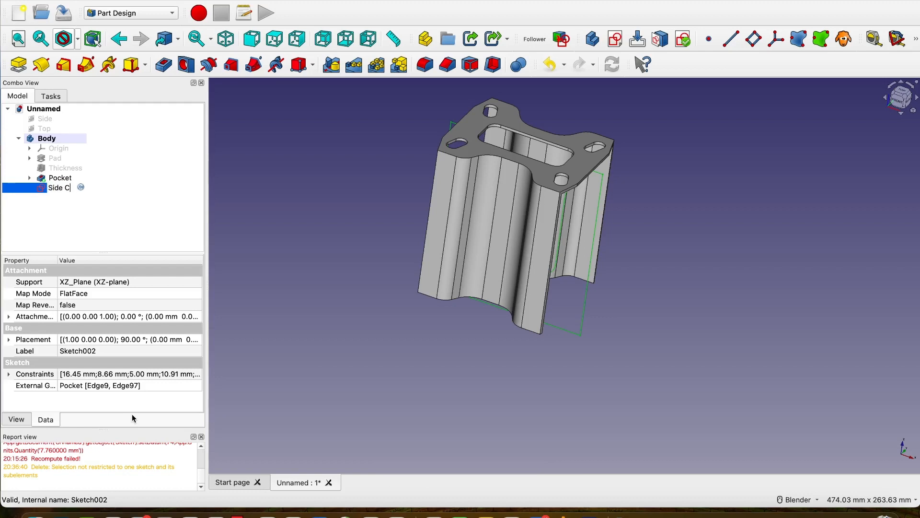
text(tout)
click(91, 197)
Pocket the Side Cutout sketch with type Through all, symmetric to its plane.
click(75, 189)
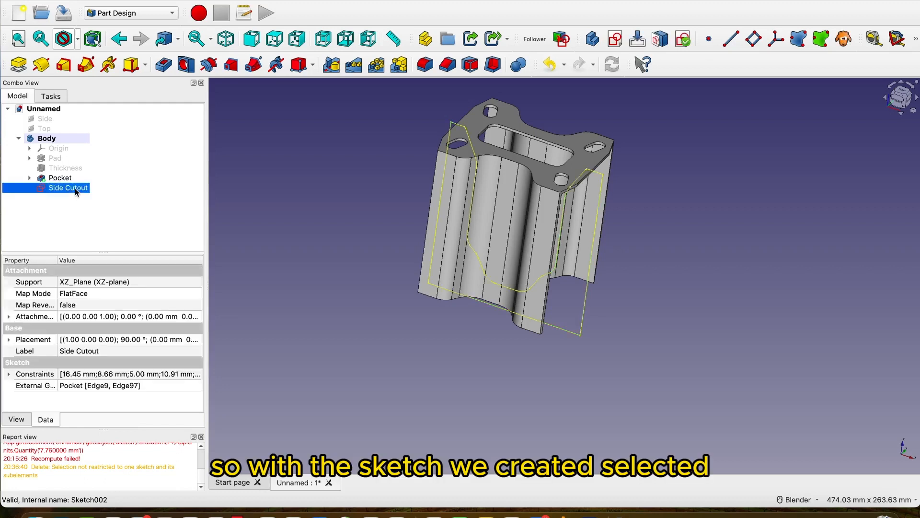
click(164, 65)
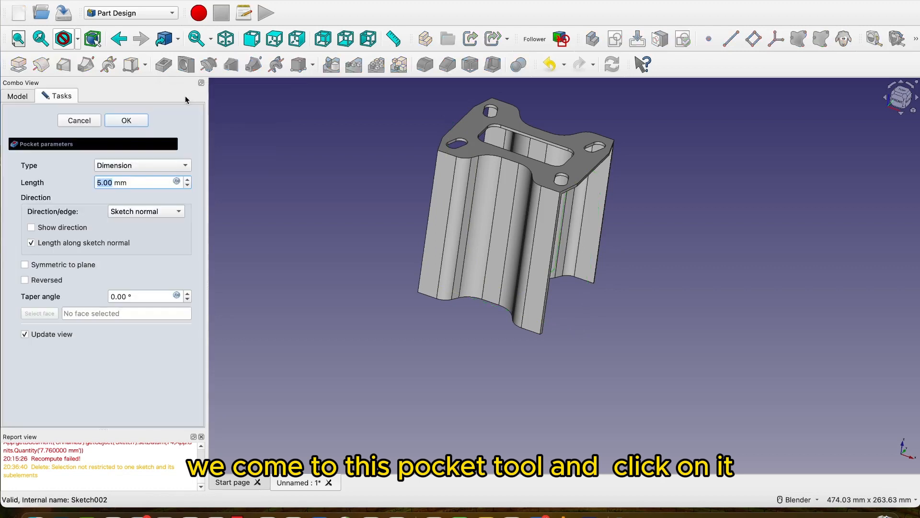
click(225, 40)
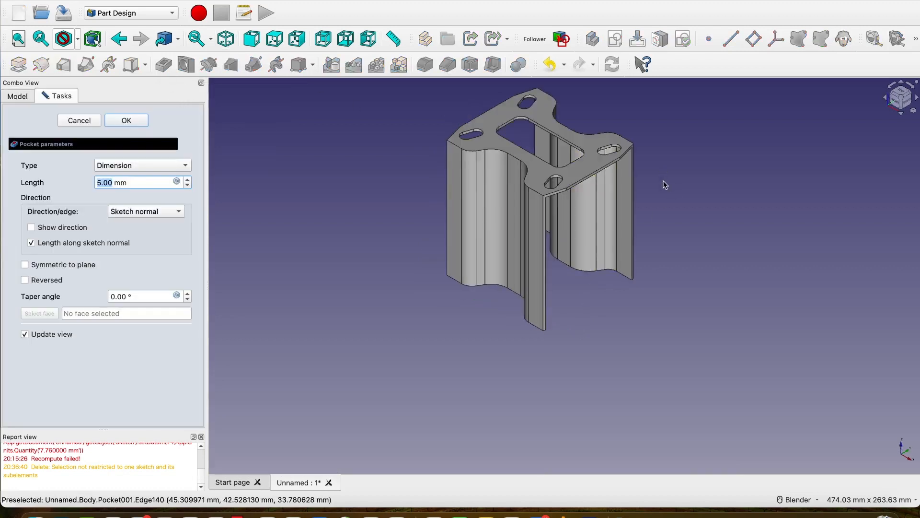
shift+middle_drag(665, 184, 649, 207)
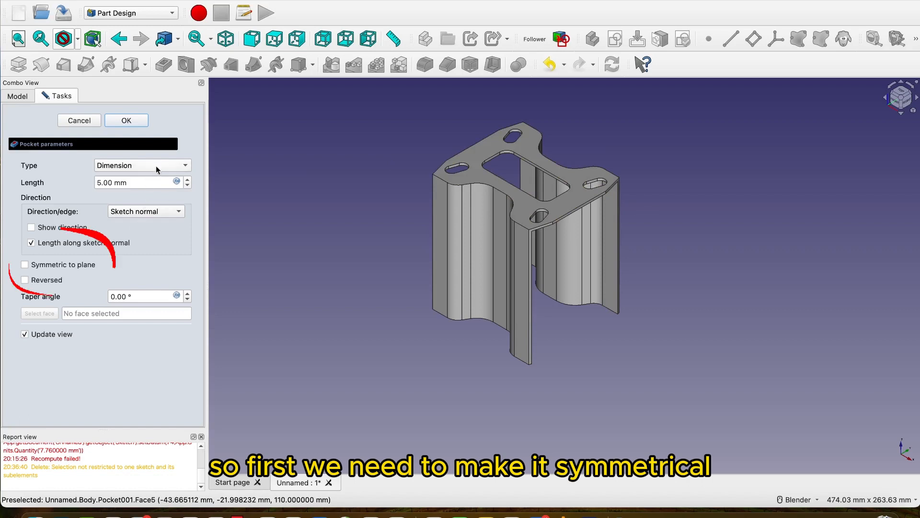
click(25, 265)
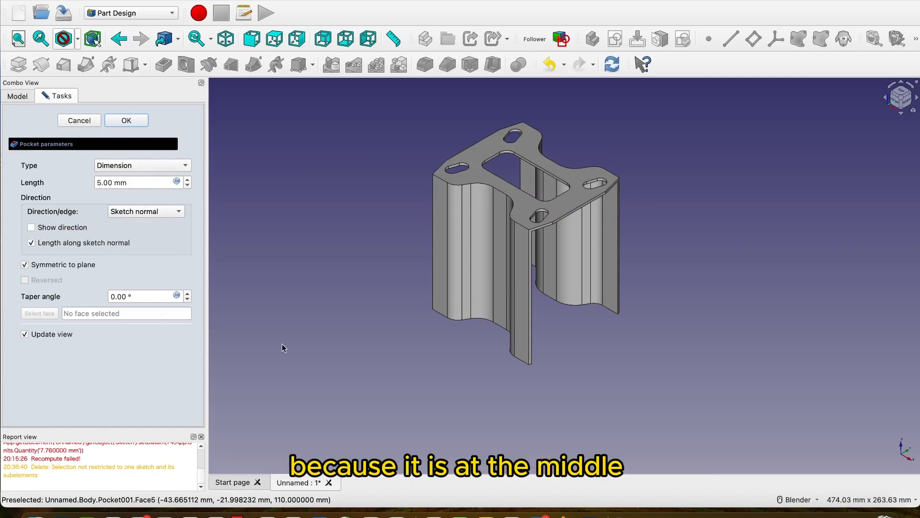
click(148, 167)
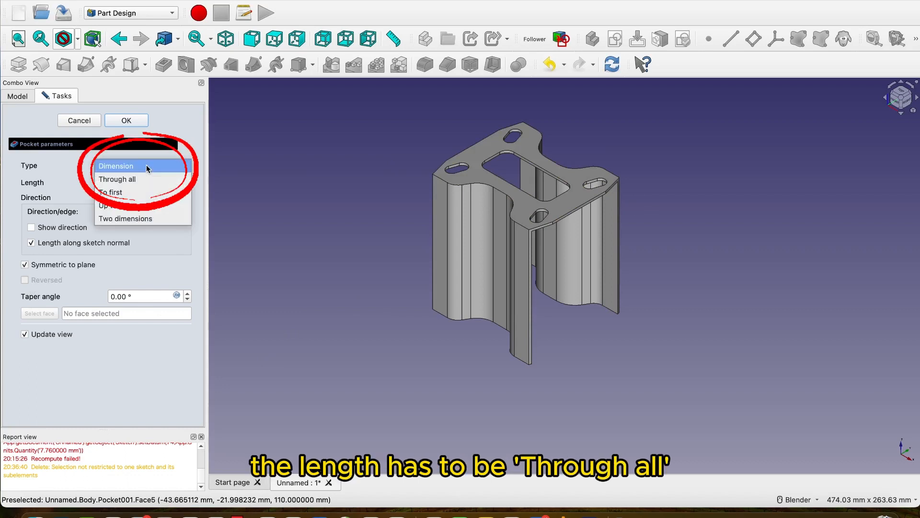
click(139, 179)
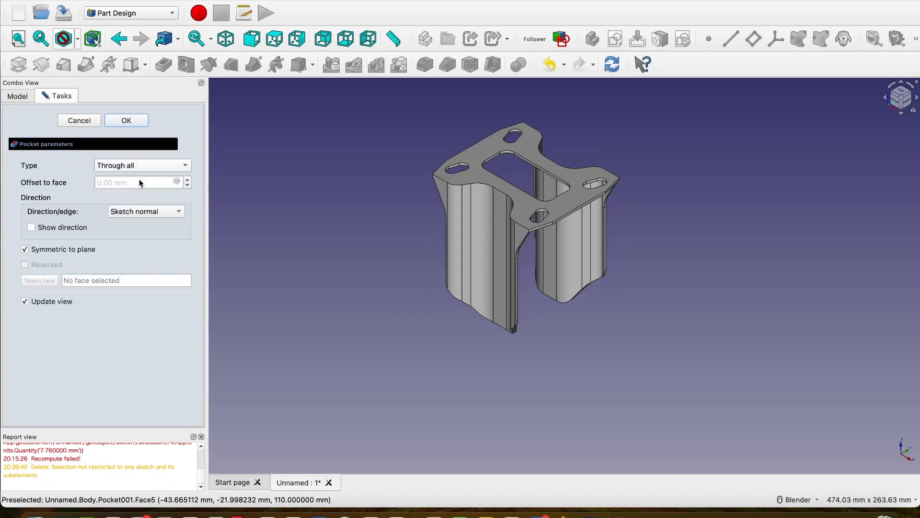
click(127, 120)
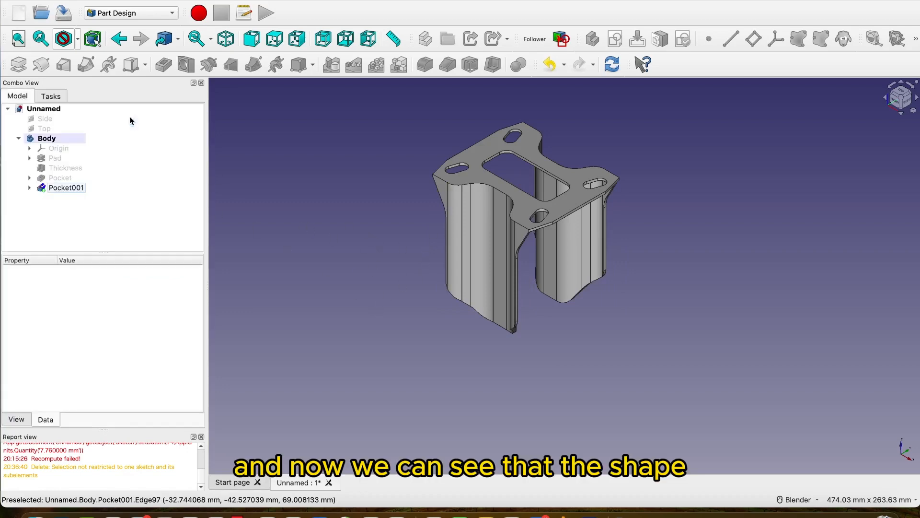
Examine the pocketed body from several angles, checking the cut legs and the lines and edges on the top plate's underside.
scroll(534, 252, up, 5)
middle_drag(520, 241, 470, 220)
scroll(410, 243, up, 10)
scroll(379, 221, down, 5)
scroll(478, 226, down, 8)
middle_drag(516, 271, 445, 234)
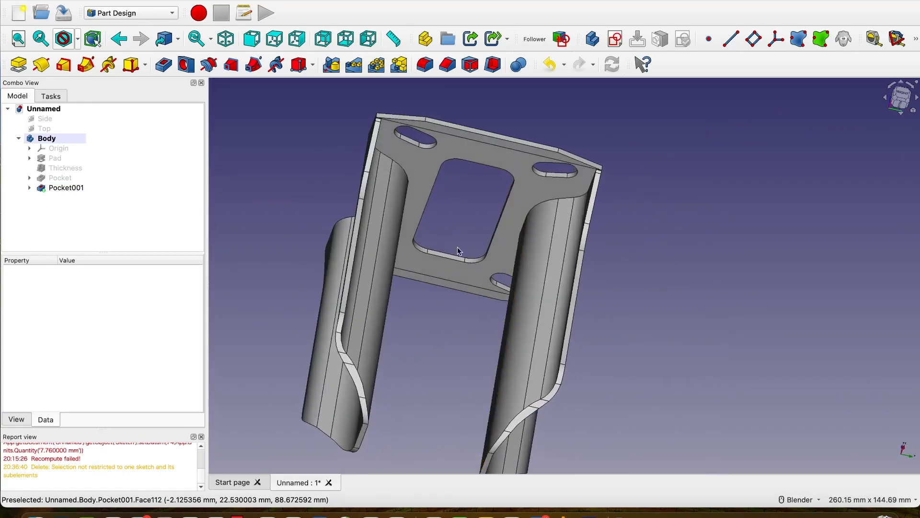
shift+middle_drag(653, 258, 659, 350)
scroll(444, 206, up, 6)
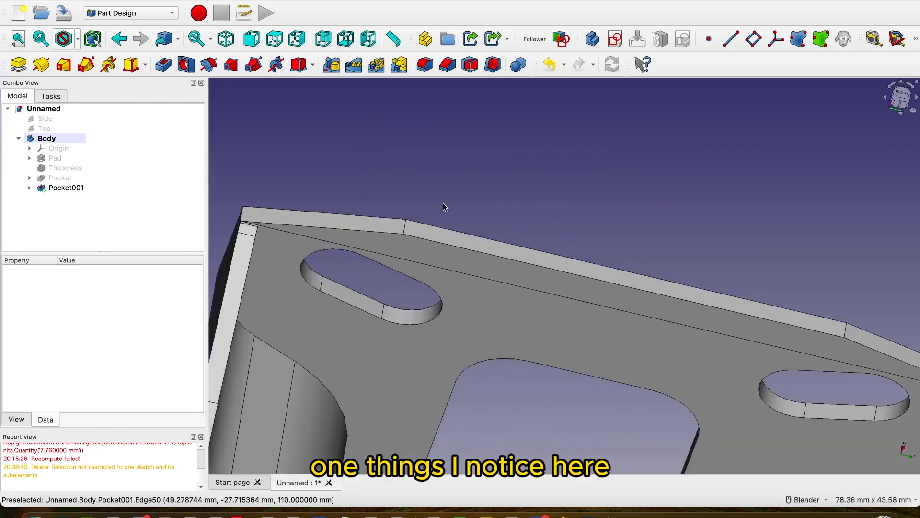
scroll(427, 232, down, 3)
middle_drag(542, 227, 556, 204)
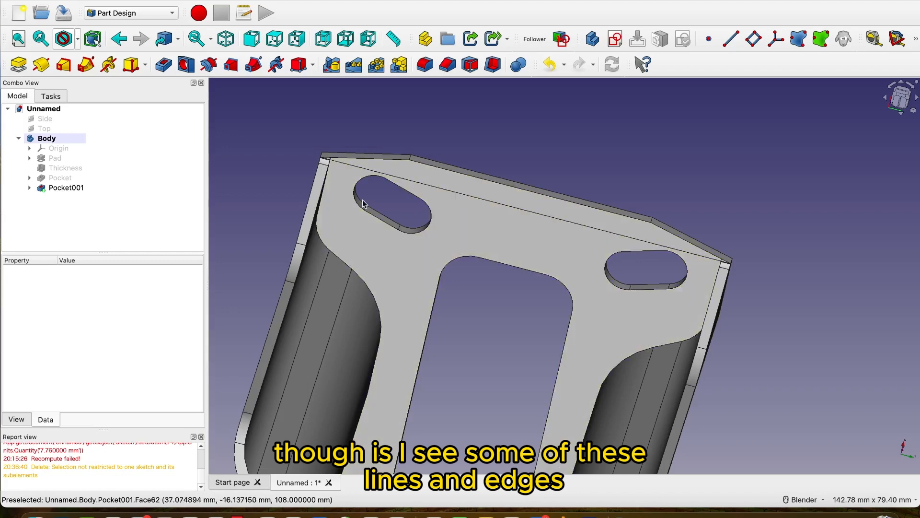
middle_drag(532, 156, 546, 252)
scroll(513, 342, down, 3)
scroll(511, 338, down, 3)
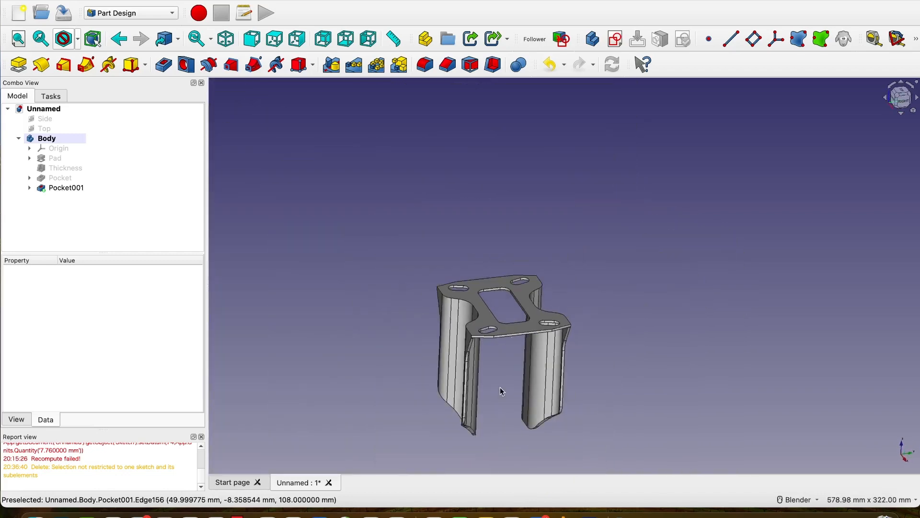
middle_drag(500, 387, 528, 389)
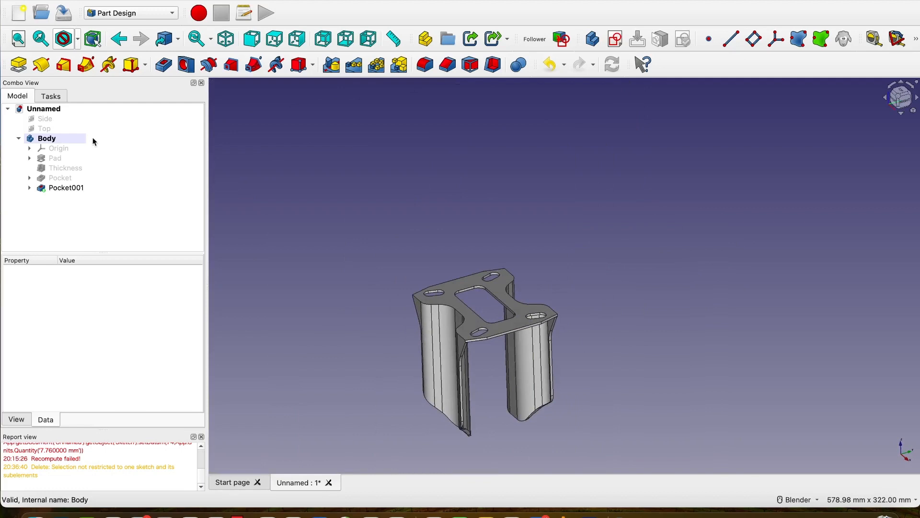
Show the Side reference image again and examine the hole's radius and position near the lower end of the drawing.
click(52, 129)
click(52, 119)
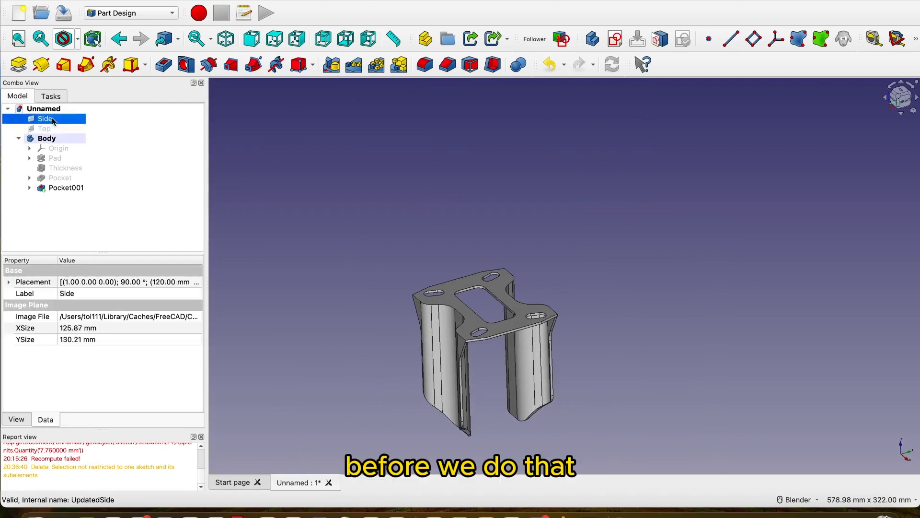
key(space)
middle_drag(607, 320, 691, 160)
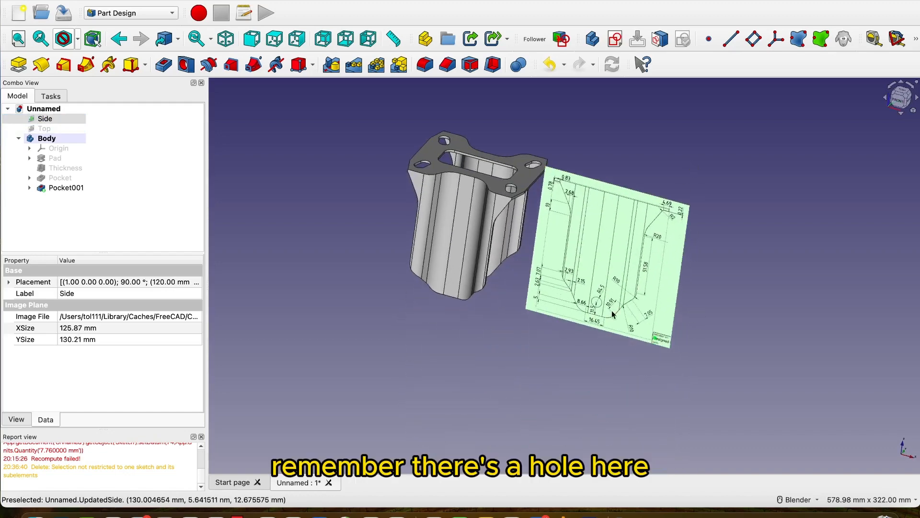
scroll(611, 319, up, 6)
scroll(603, 342, down, 6)
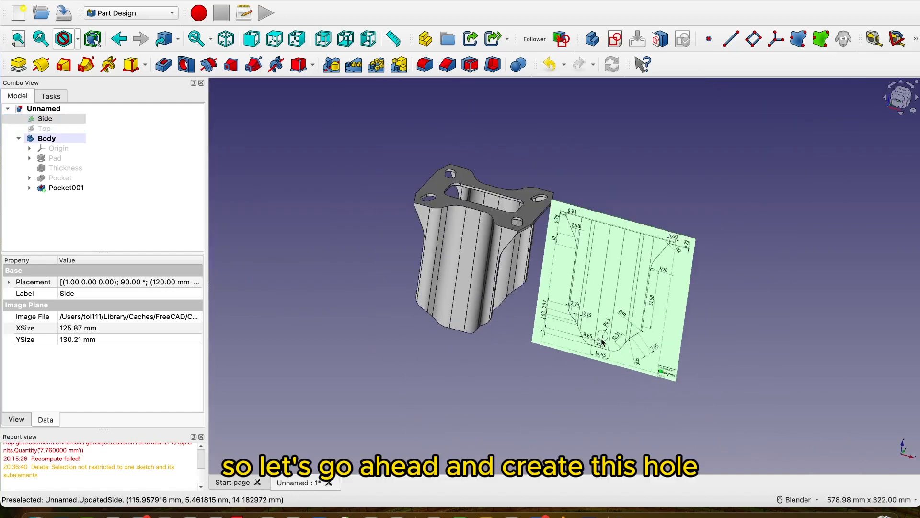
scroll(599, 346, up, 5)
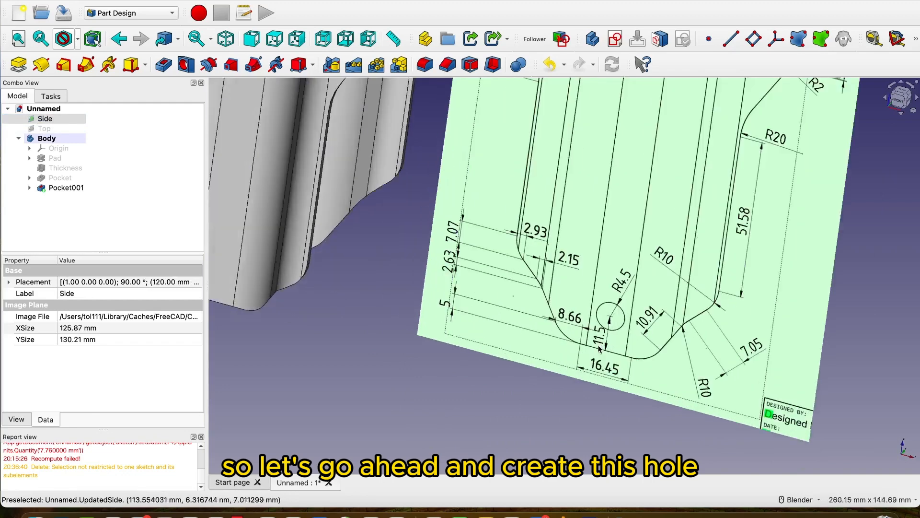
Create a new sketch in the Body on the XZ-plane.
scroll(595, 344, down, 5)
click(60, 220)
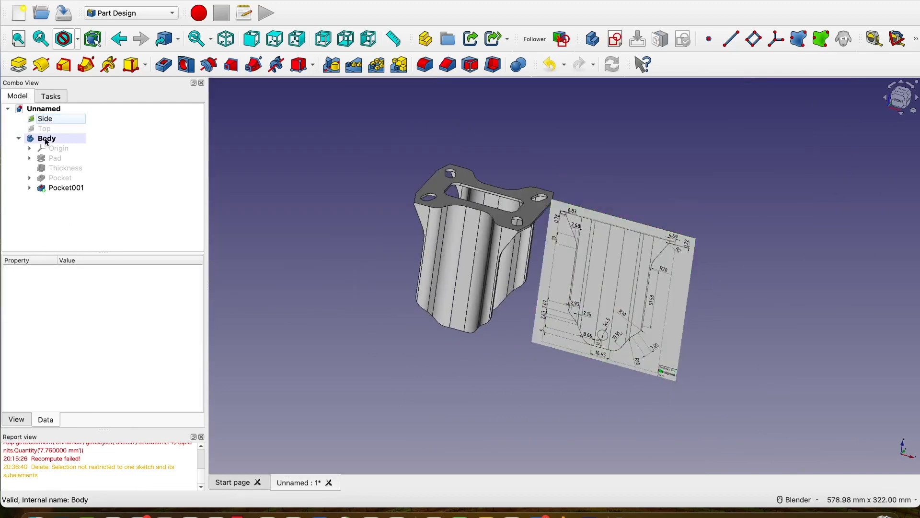
click(46, 142)
click(615, 41)
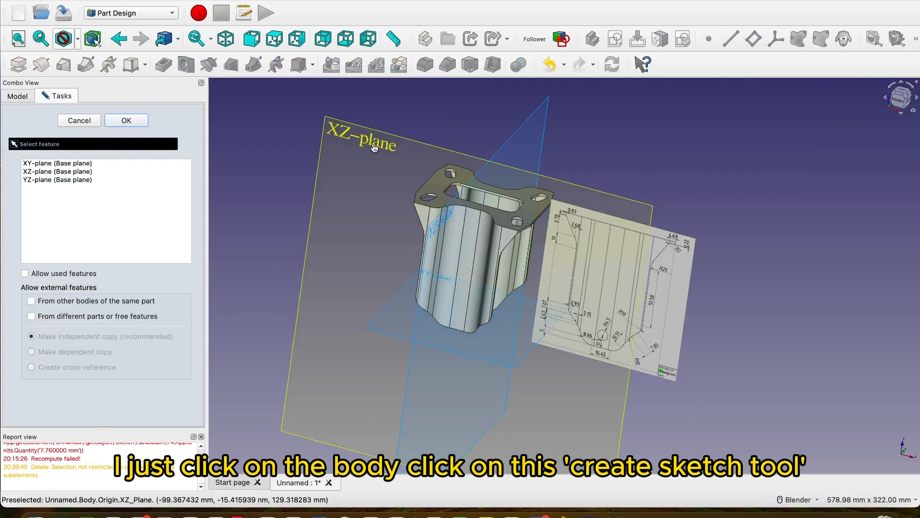
click(374, 147)
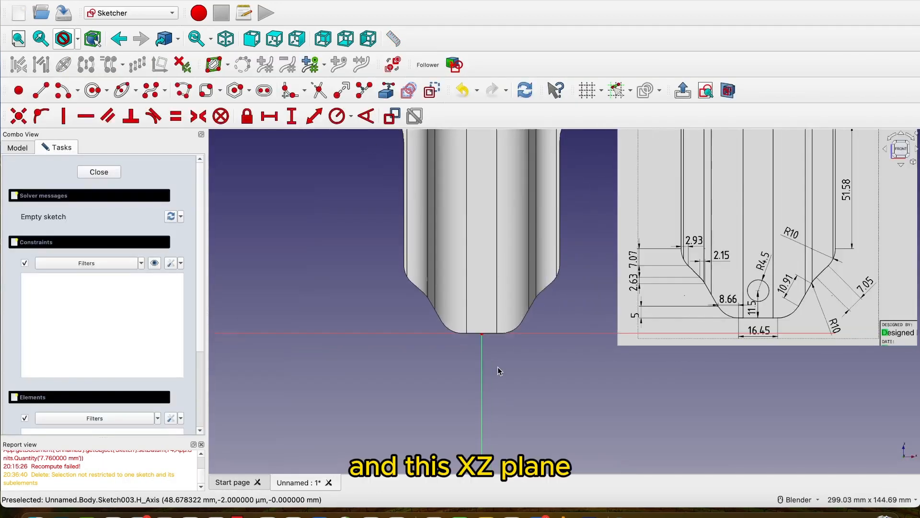
Set the draw style to Wireframe and switch on the section view of the body at the sketch plane.
scroll(499, 371, down, 3)
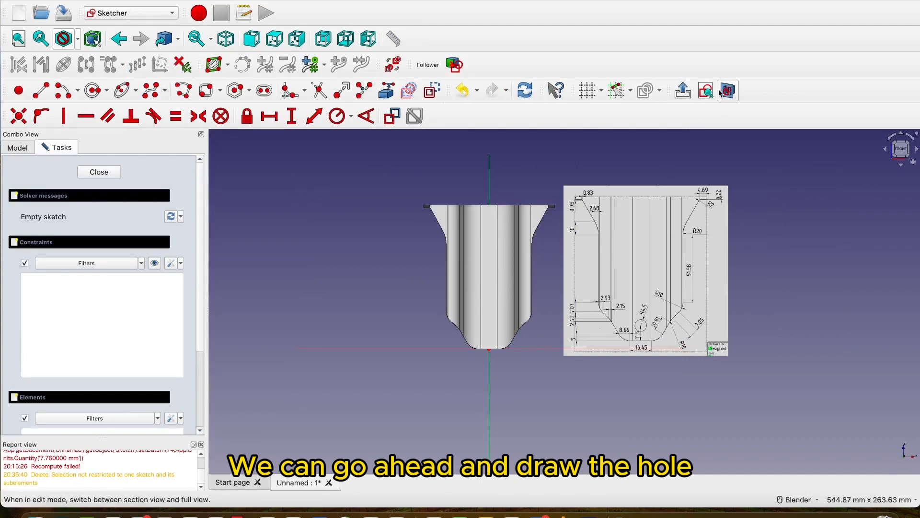
click(77, 39)
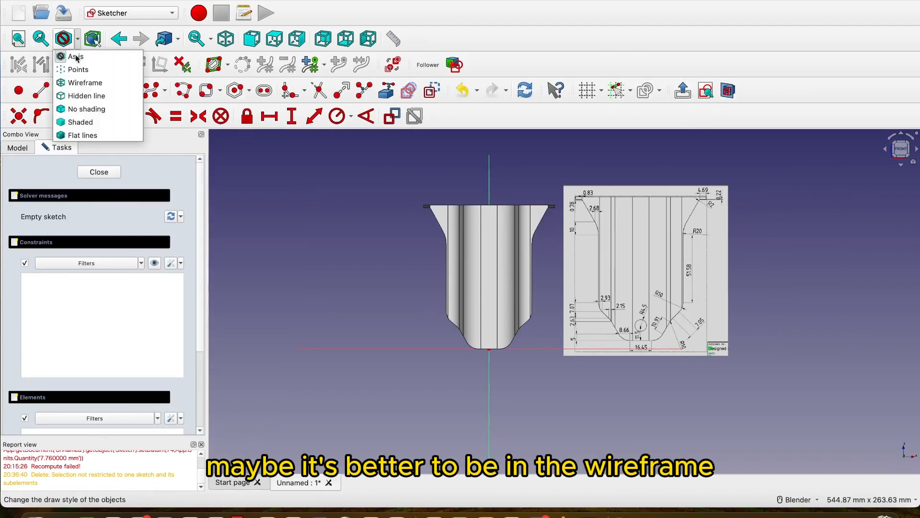
click(77, 82)
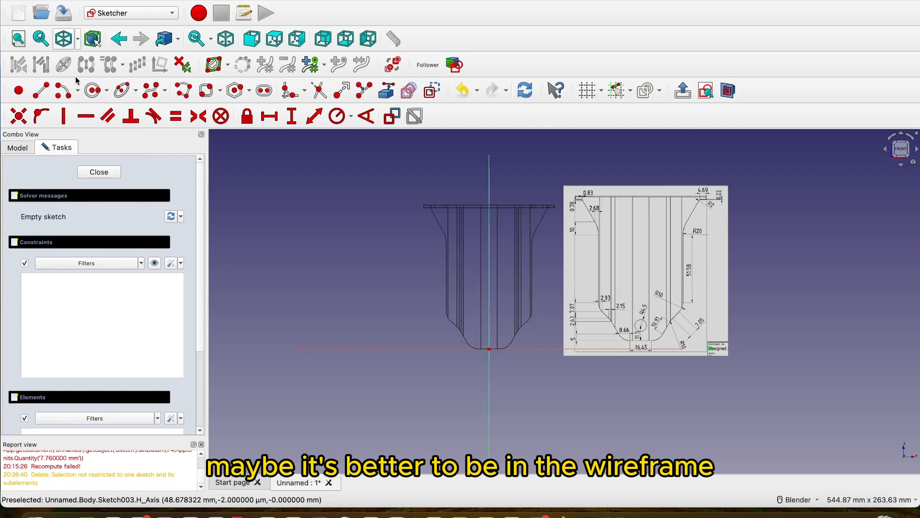
click(729, 91)
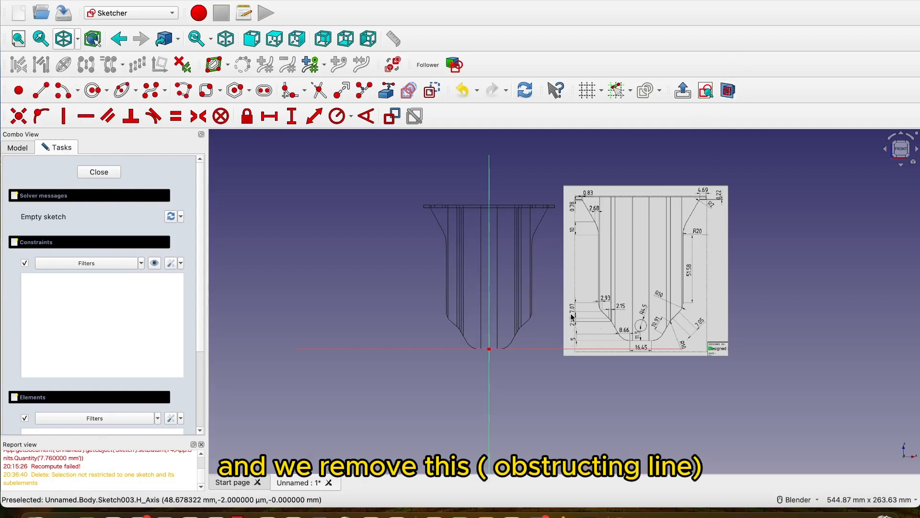
scroll(572, 317, up, 3)
scroll(537, 334, down, 1)
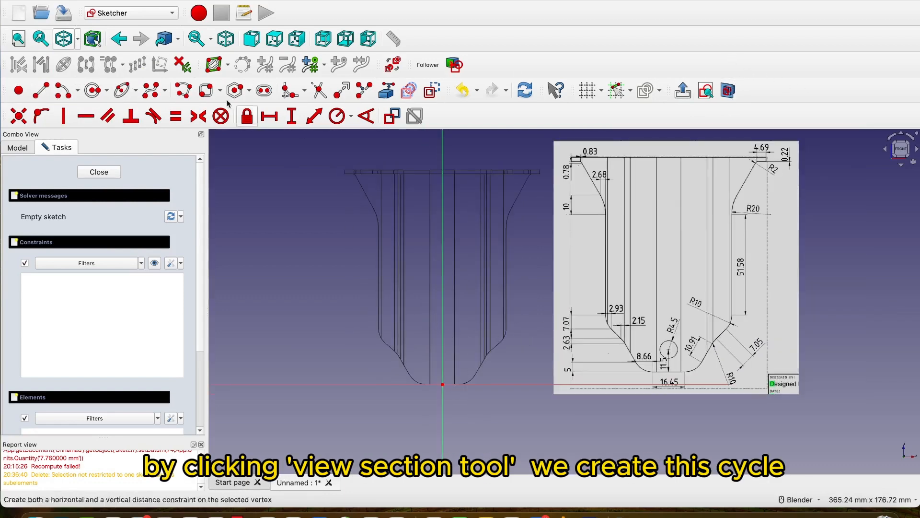
Sketch a circle of about 11.7 mm radius centred on the vertical axis, about 20 mm above the origin.
click(93, 91)
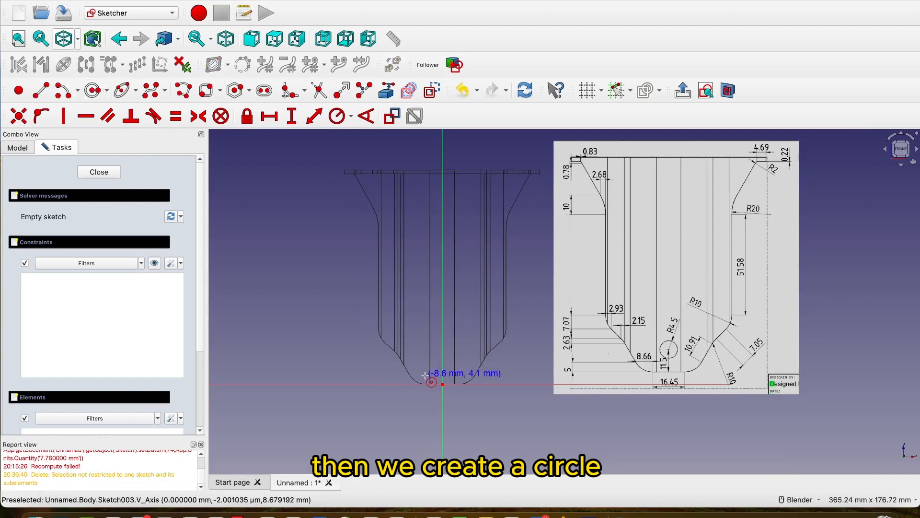
scroll(438, 371, up, 2)
click(450, 332)
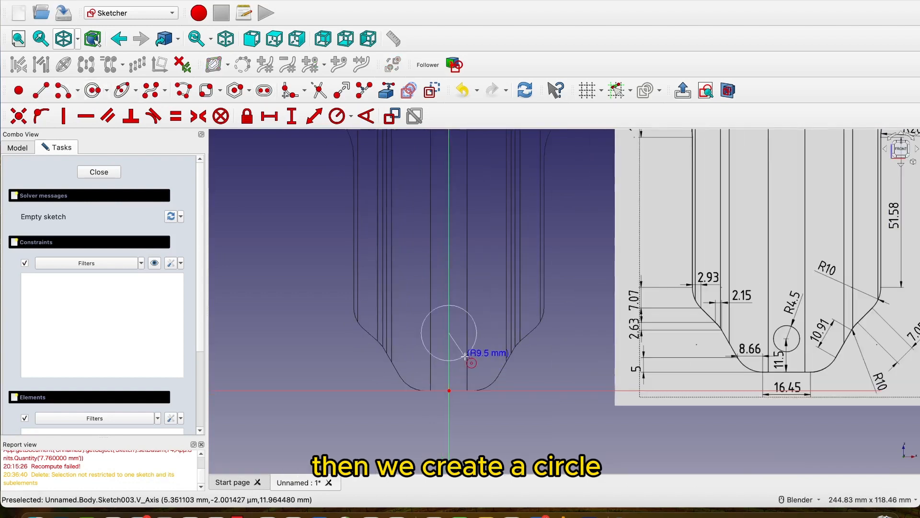
click(467, 361)
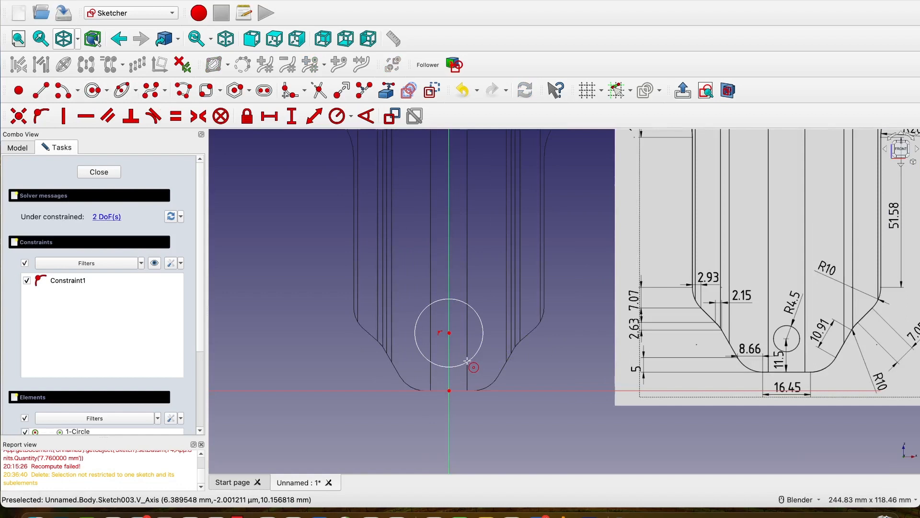
Constrain the circle's radius to 4.5 mm, as given in the side reference drawing.
scroll(468, 360, down, 2)
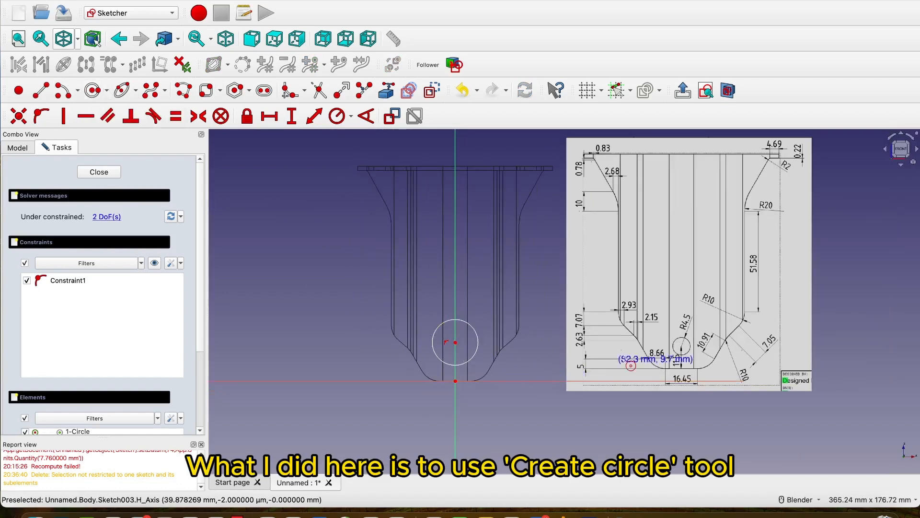
scroll(682, 356, up, 5)
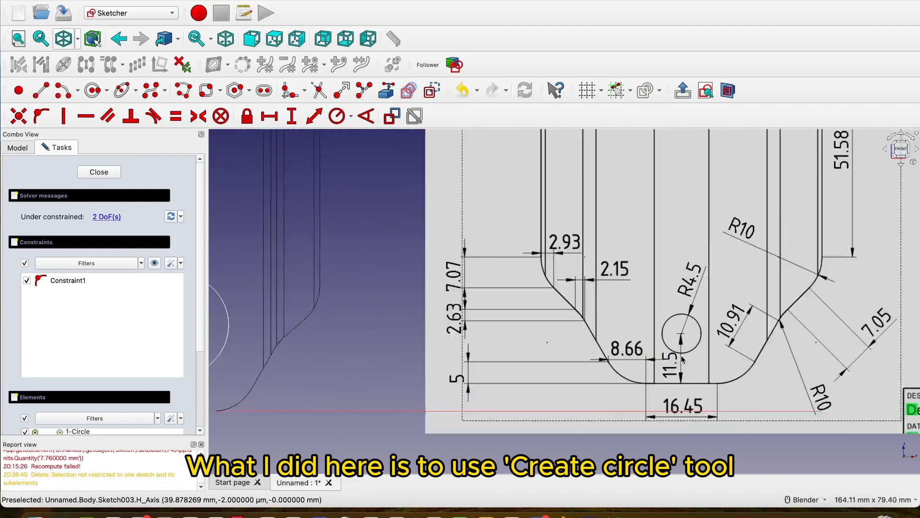
scroll(681, 355, down, 4)
scroll(681, 355, up, 3)
scroll(681, 356, down, 4)
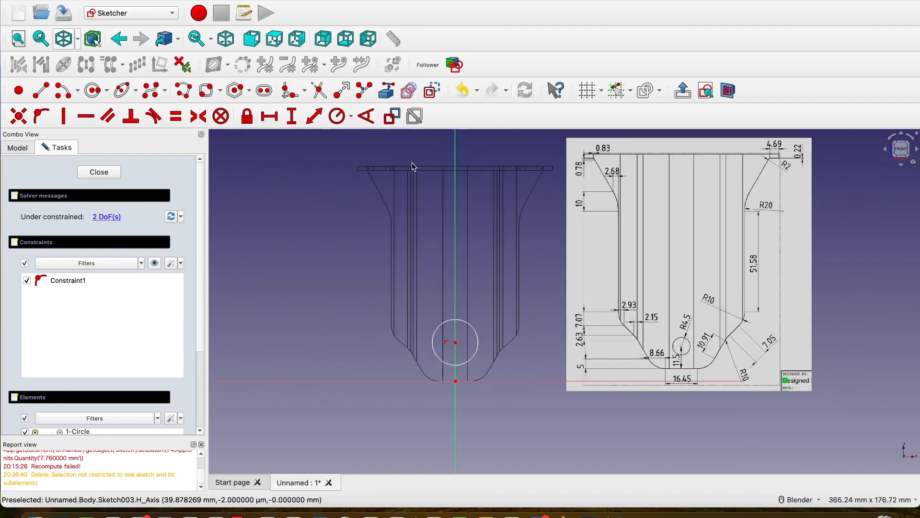
click(337, 115)
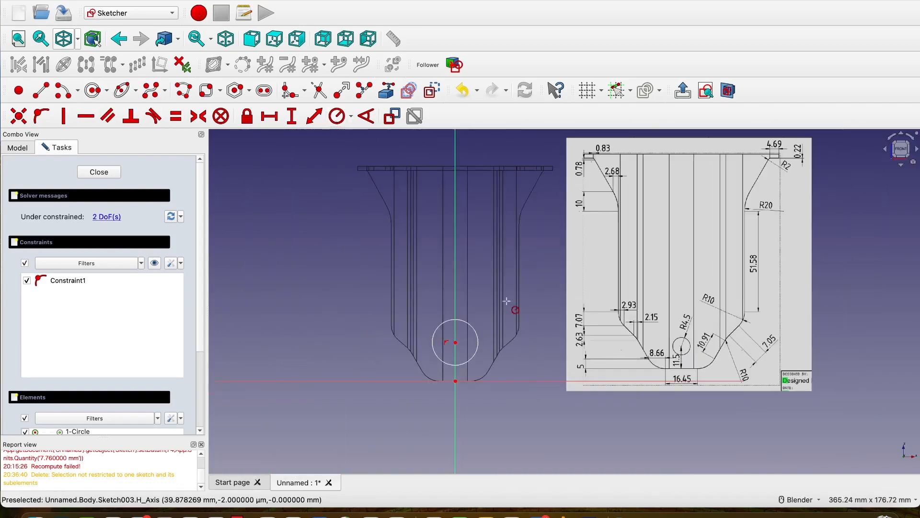
click(467, 320)
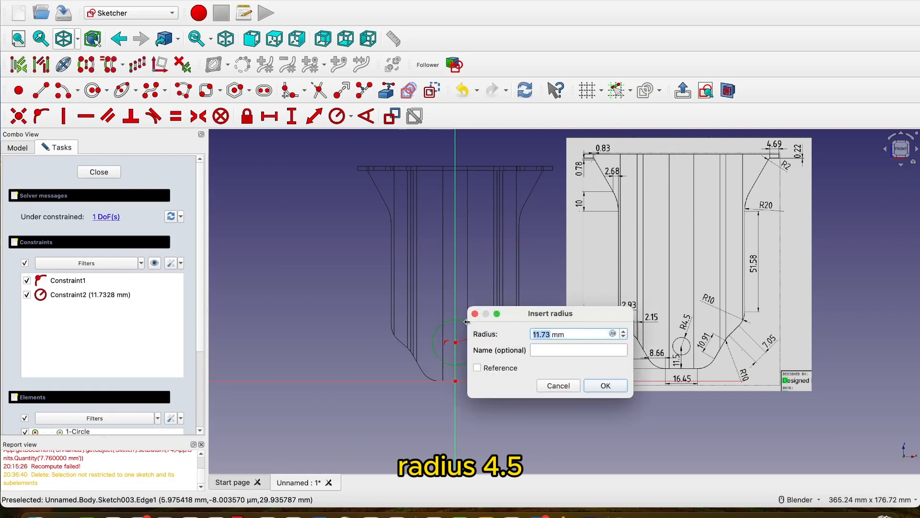
text(4.5)
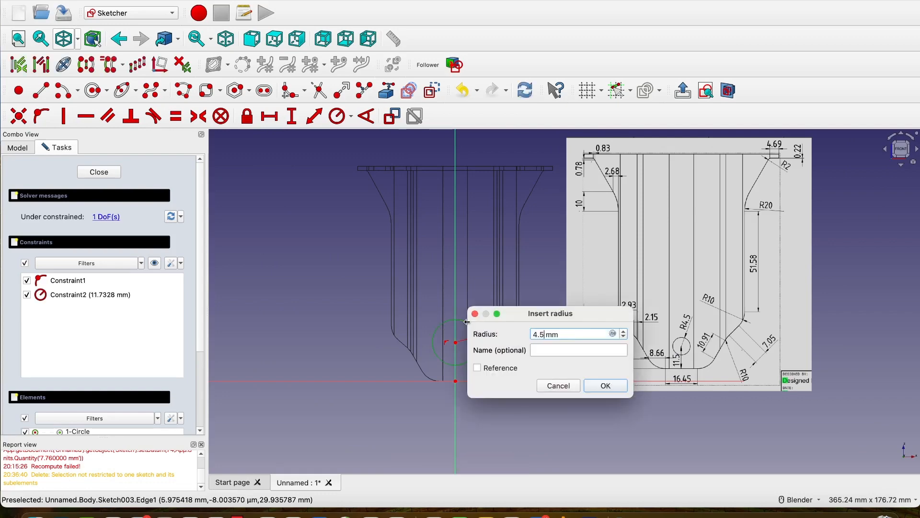
click(606, 387)
Constrain the circle's centre to a vertical distance of 11.5 mm from the origin and close the sketch.
scroll(458, 367, up, 4)
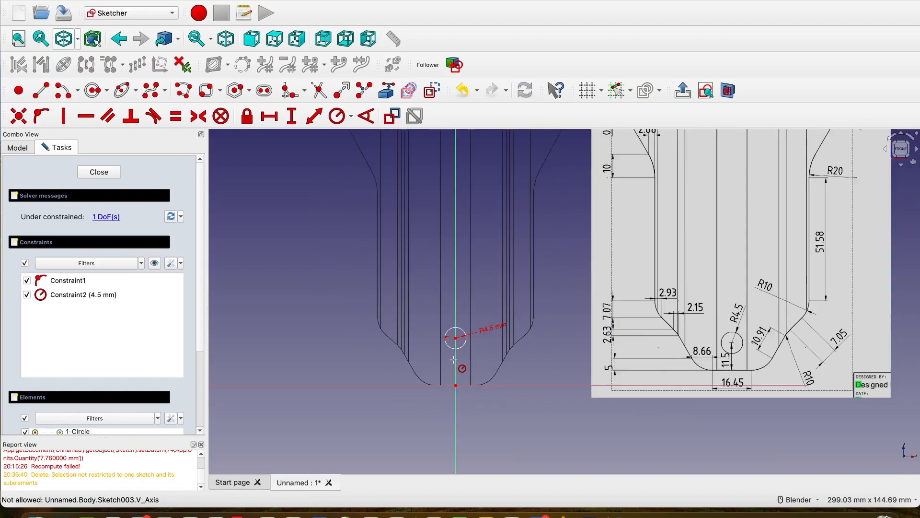
scroll(737, 344, up, 3)
scroll(737, 344, down, 2)
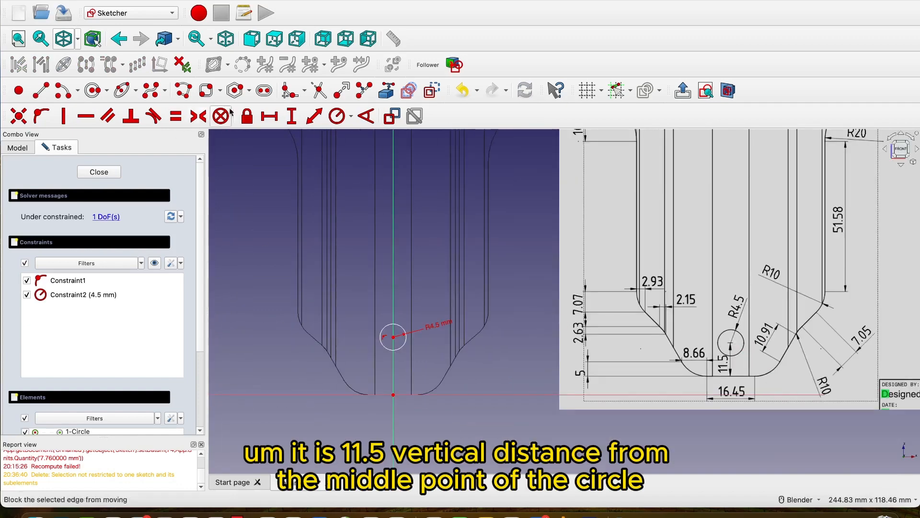
click(289, 117)
scroll(412, 375, up, 3)
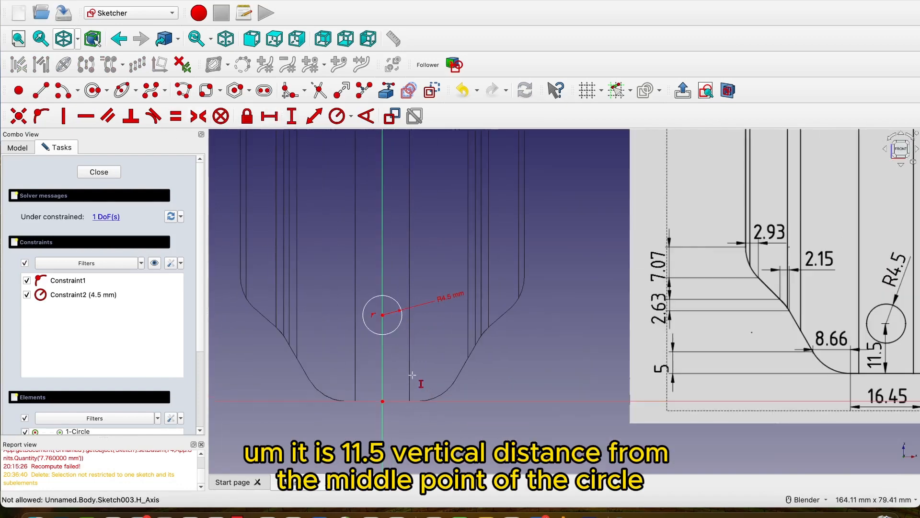
click(383, 315)
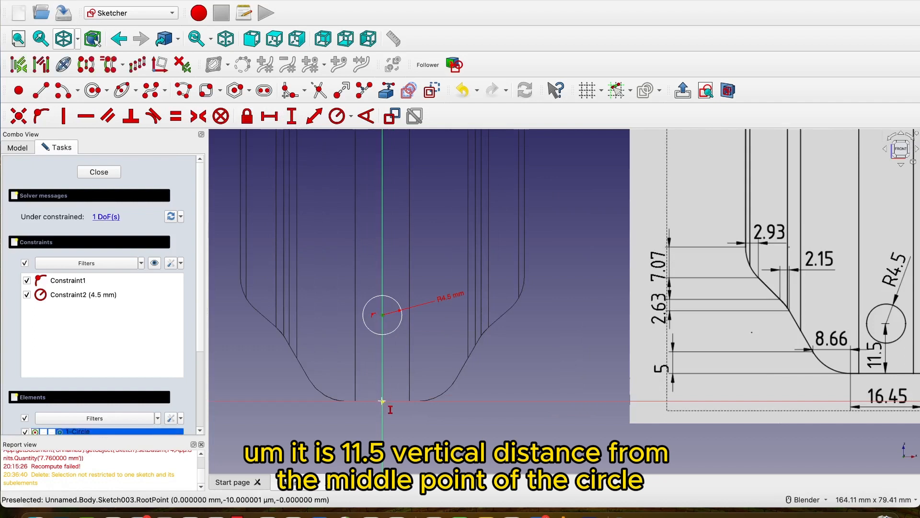
click(383, 400)
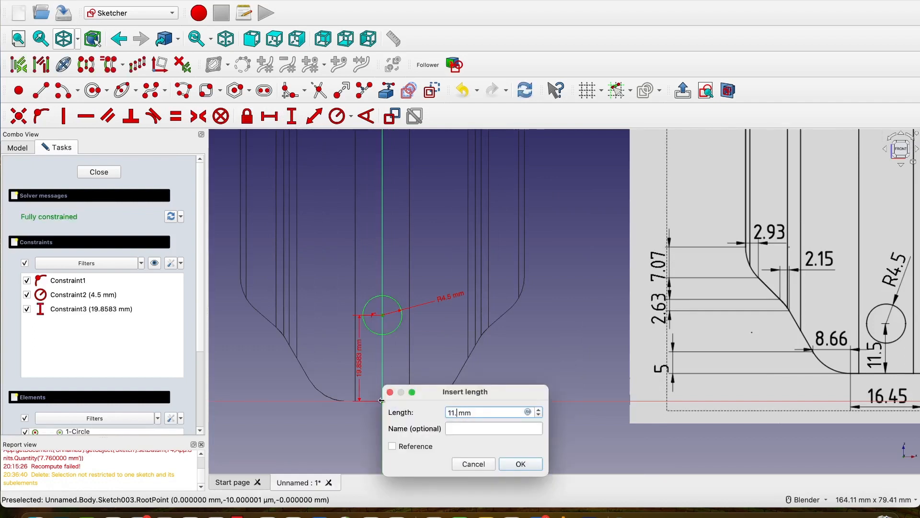
click(536, 468)
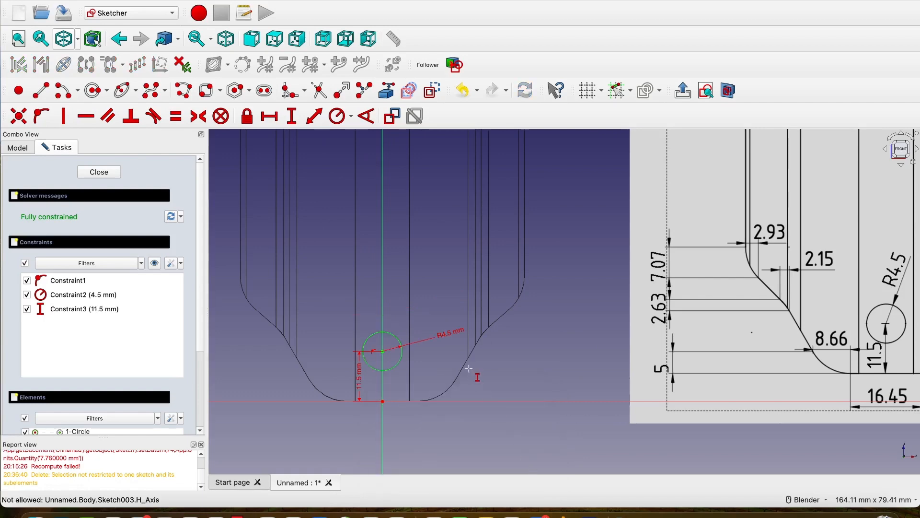
scroll(469, 368, down, 3)
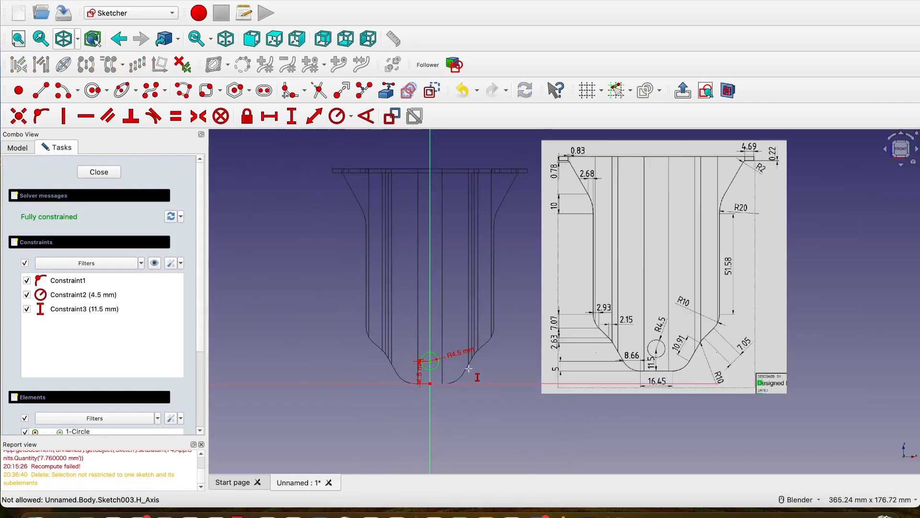
click(99, 172)
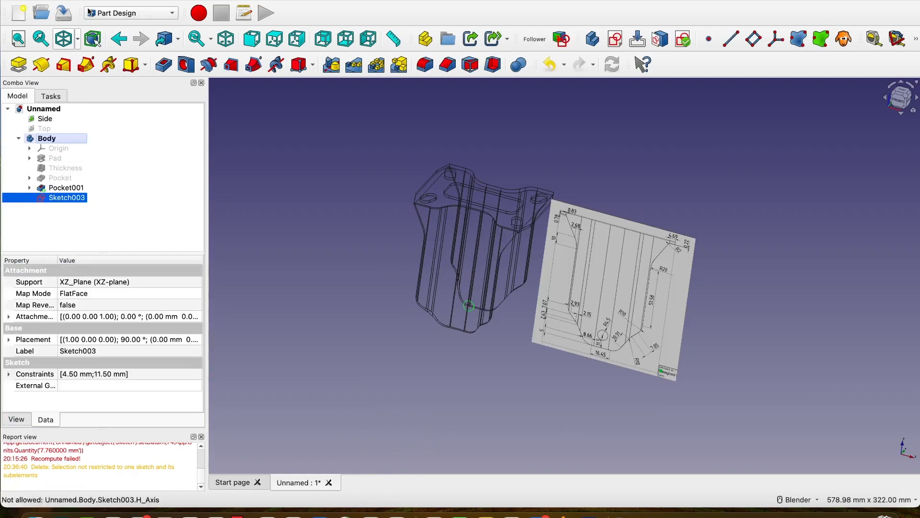
Show the model in isometric view and rename Sketch003 as Circle Cutout.
click(227, 37)
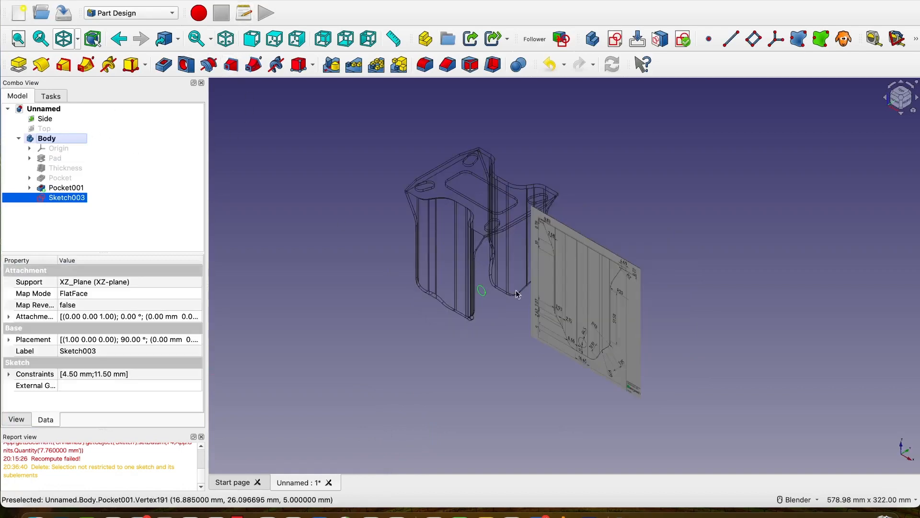
right_click(72, 198)
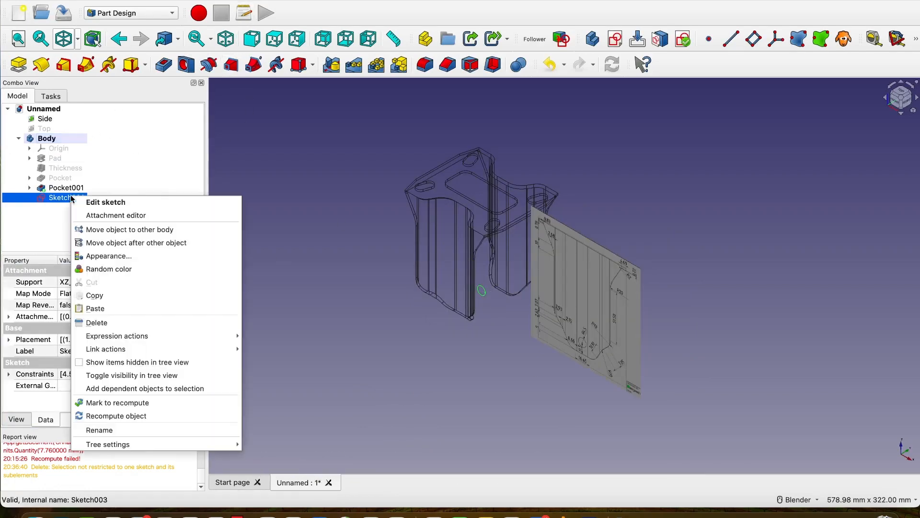
click(111, 430)
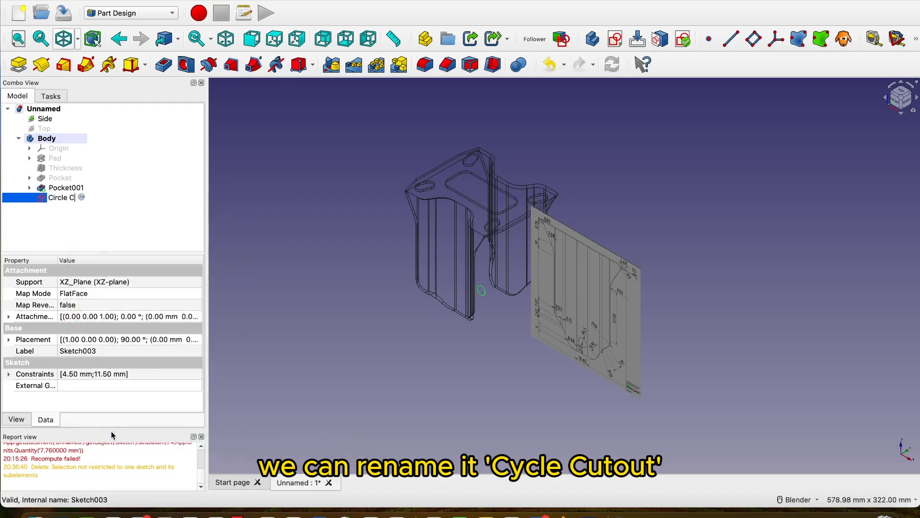
text(out)
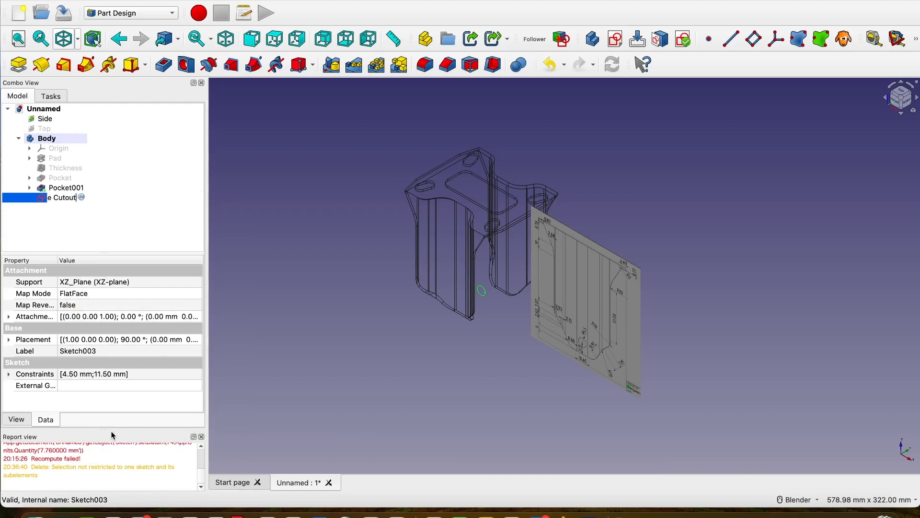
click(79, 197)
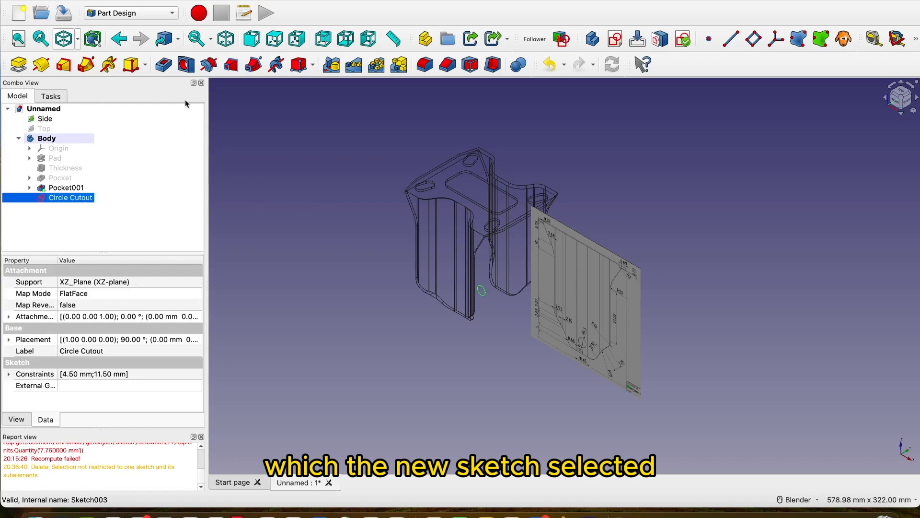
Pocket the Circle Cutout sketch with type Through all, symmetric to its plane, and return the draw style to As is.
click(163, 64)
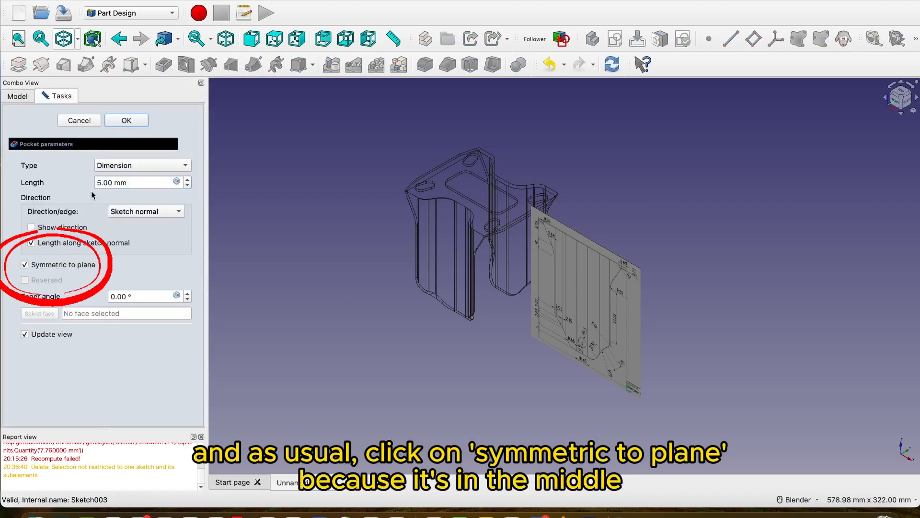
click(136, 167)
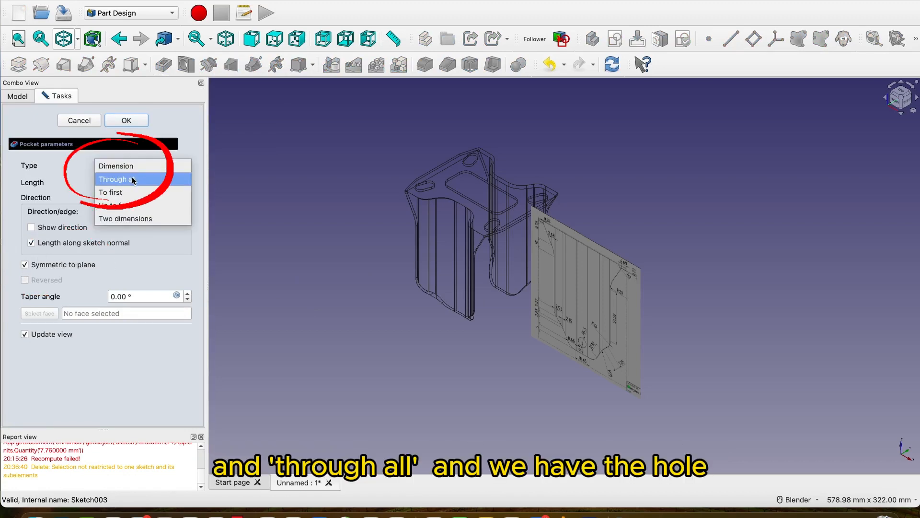
click(133, 180)
mouse_move(487, 319)
middle_down()
mouse_move(498, 352)
mouse_move(562, 353)
mouse_move(433, 342)
middle_up()
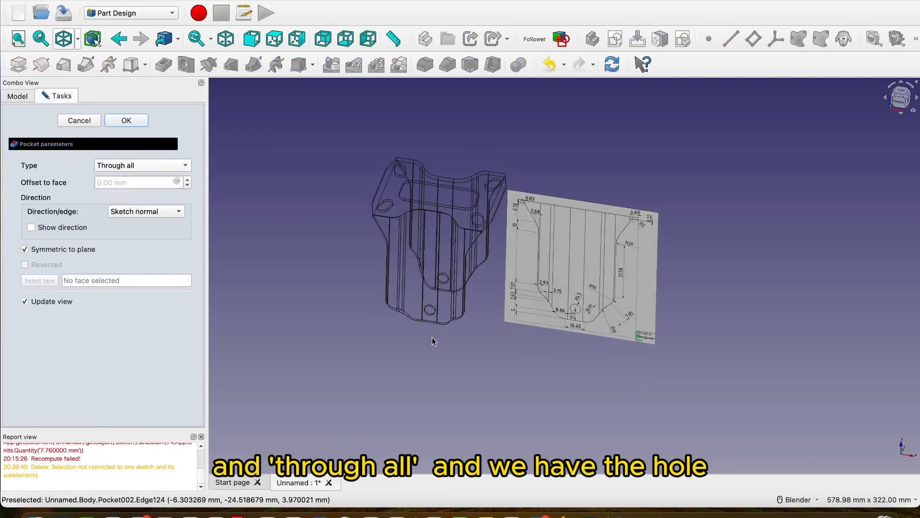
click(78, 39)
click(77, 57)
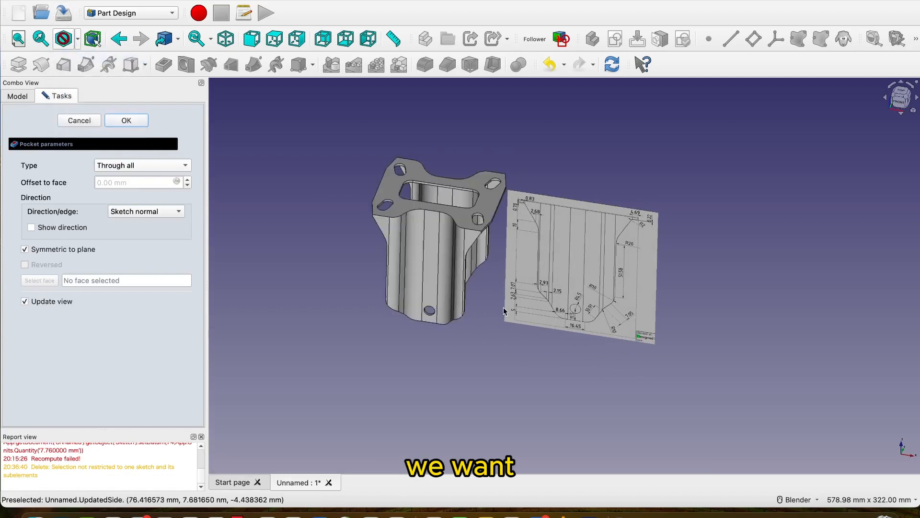
click(128, 119)
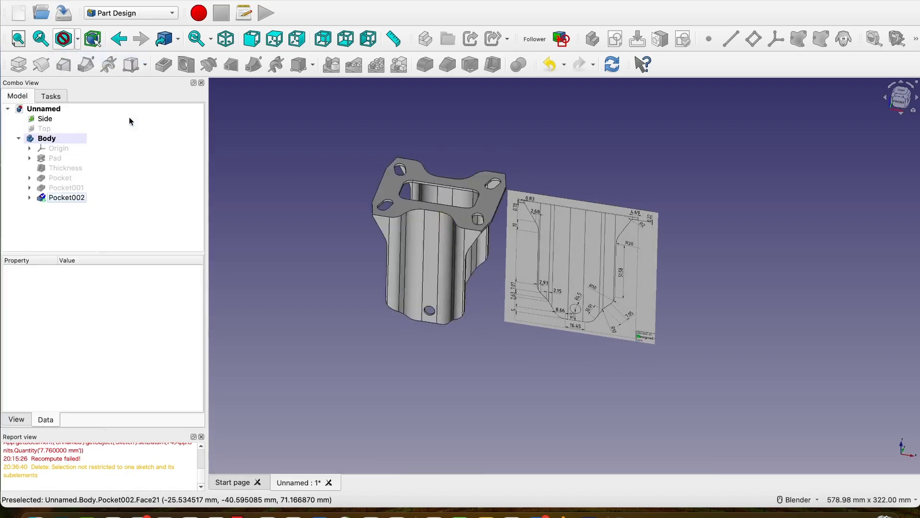
Hide the Side reference drawing and examine the edges on the underside of the top plate.
click(45, 119)
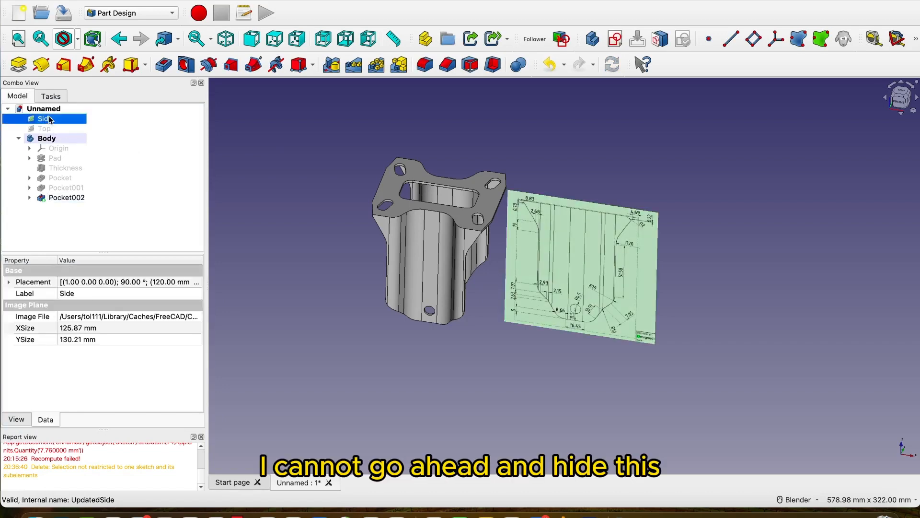
key(space)
middle_drag(559, 238, 510, 237)
scroll(511, 244, up, 5)
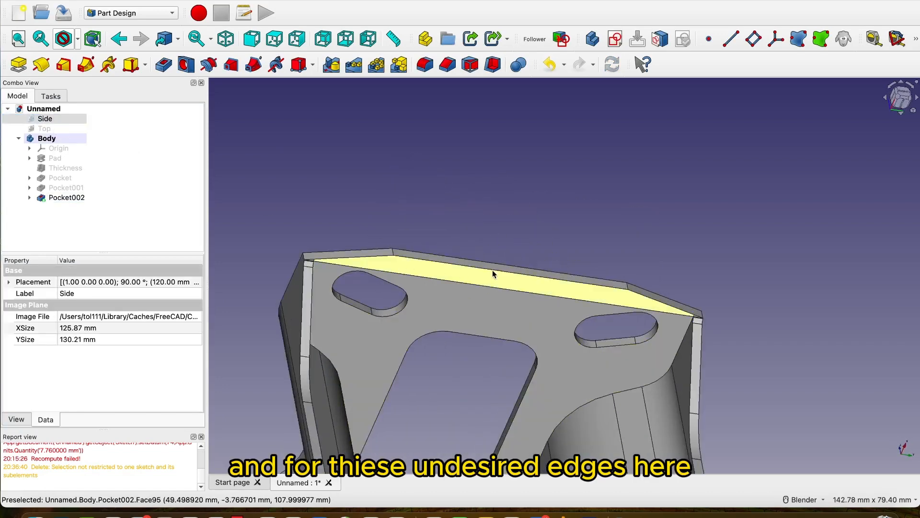
scroll(497, 288, down, 4)
middle_drag(499, 299, 443, 289)
scroll(419, 275, up, 6)
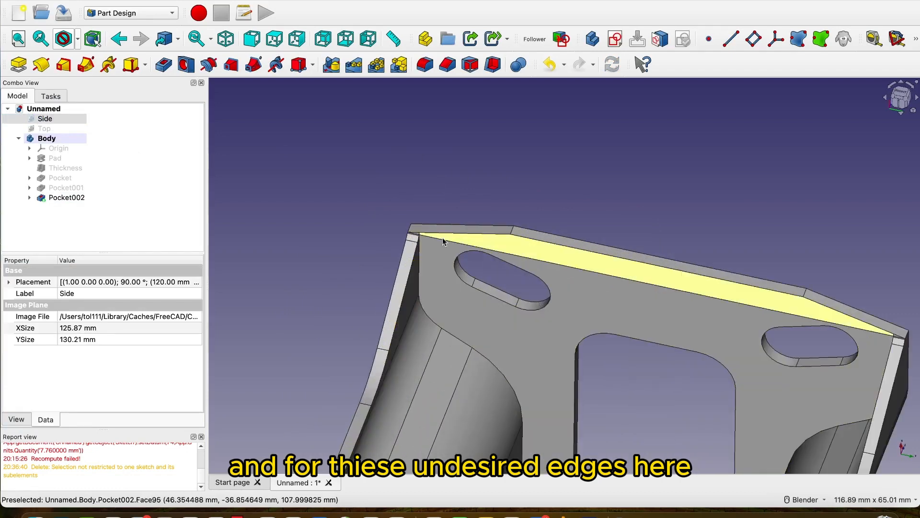
scroll(513, 246, down, 1)
scroll(512, 246, down, 3)
middle_drag(518, 197, 510, 236)
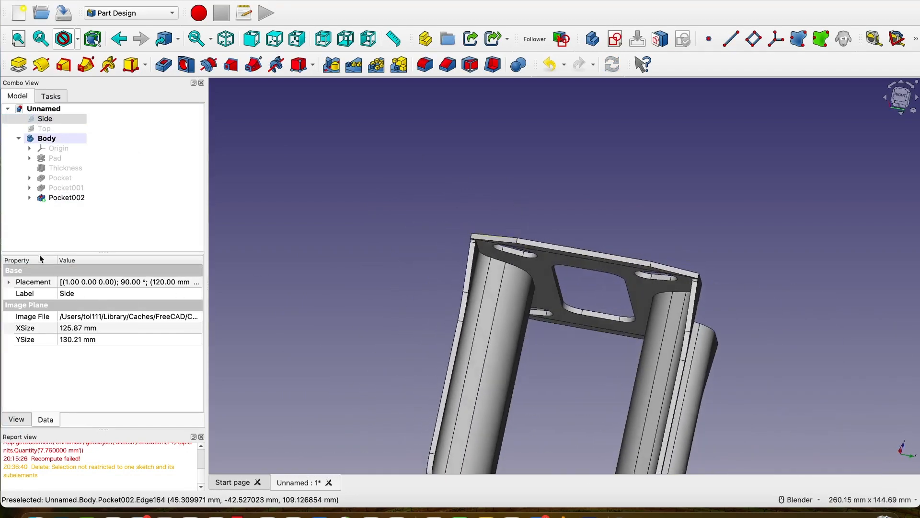
Set the Refine property of Pocket002 to true to clean up the redundant edges.
click(67, 197)
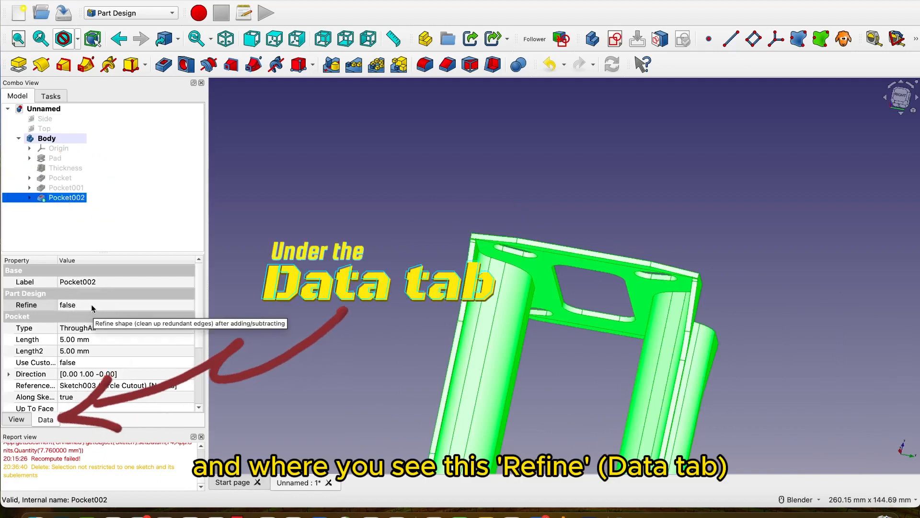
click(190, 306)
click(190, 306)
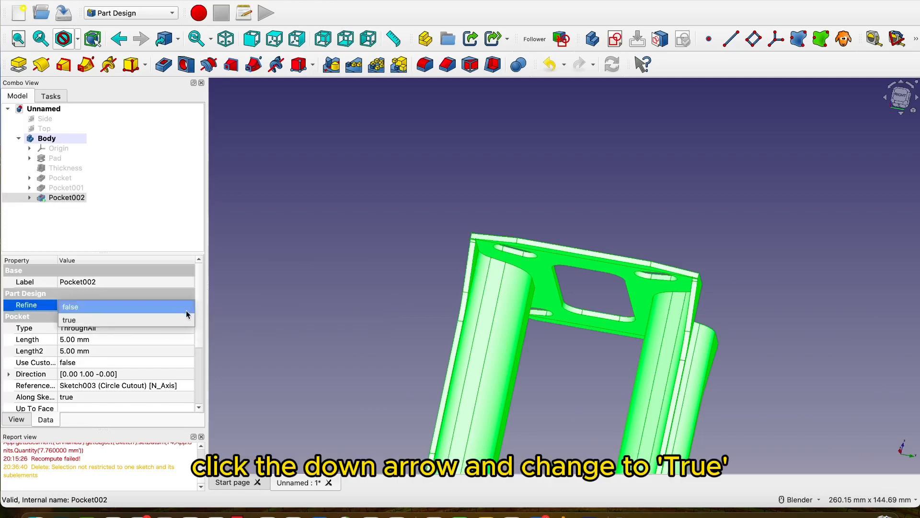
click(184, 317)
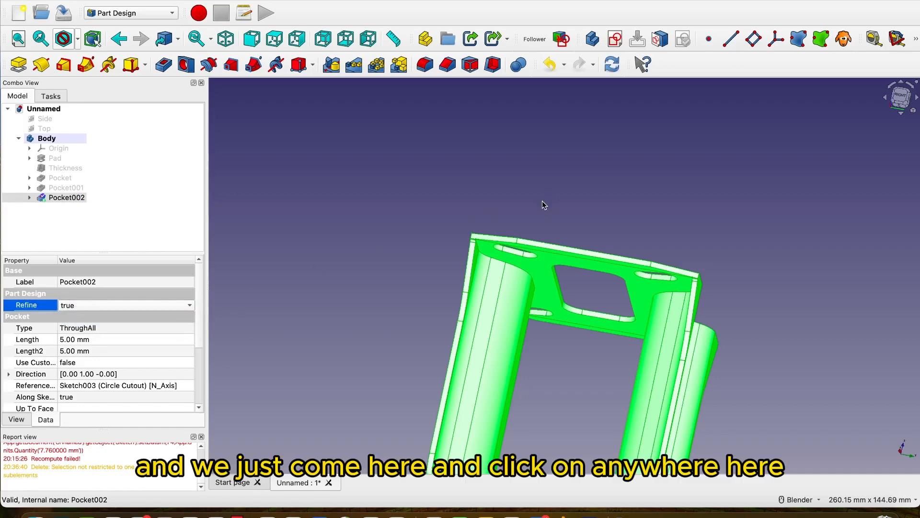
click(622, 220)
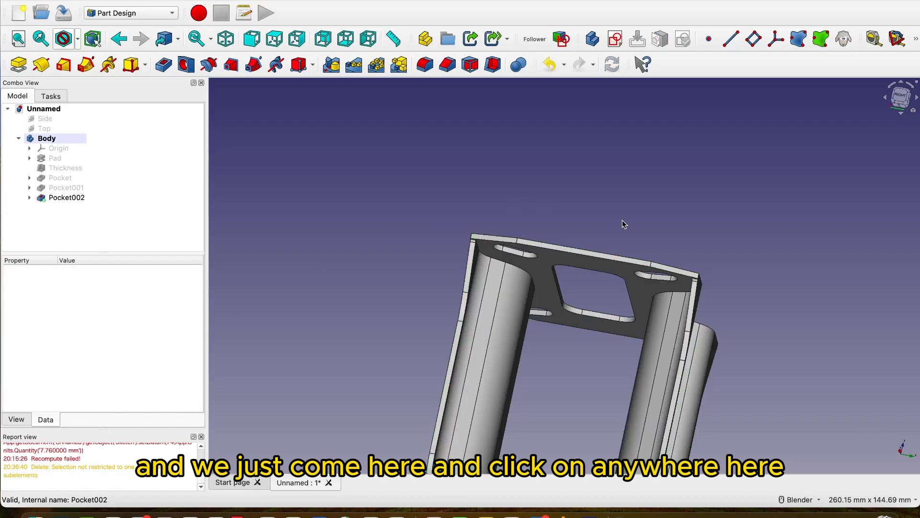
Examine the underside of the top plate for leftover edges, and check the whole part from several angles.
scroll(622, 220, down, 1)
middle_drag(622, 220, 629, 193)
scroll(597, 250, up, 5)
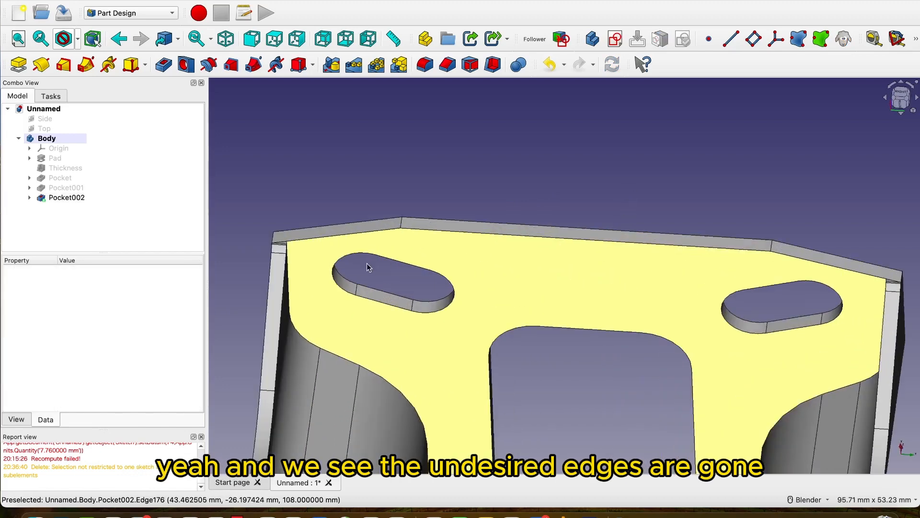
scroll(589, 275, down, 3)
middle_drag(590, 274, 642, 405)
scroll(647, 369, down, 7)
scroll(622, 409, up, 6)
scroll(619, 402, down, 5)
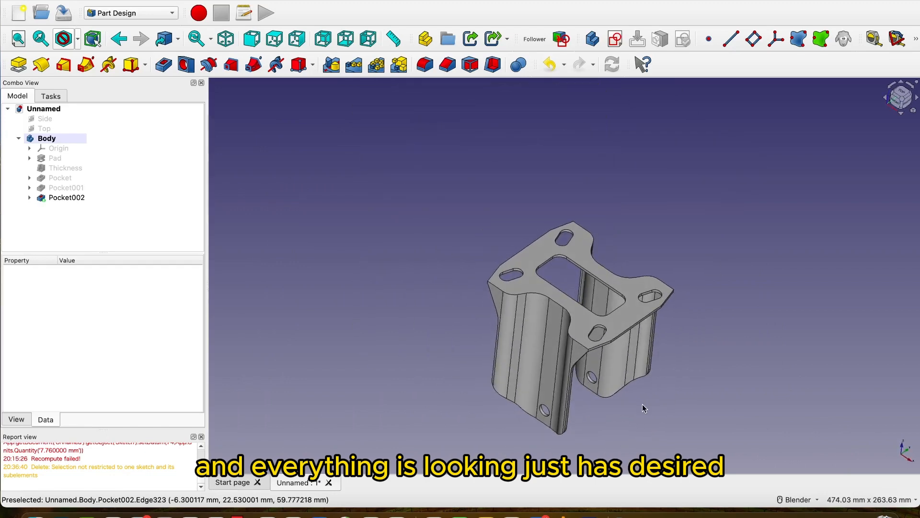
scroll(642, 404, up, 2)
scroll(642, 404, down, 2)
middle_drag(706, 346, 706, 344)
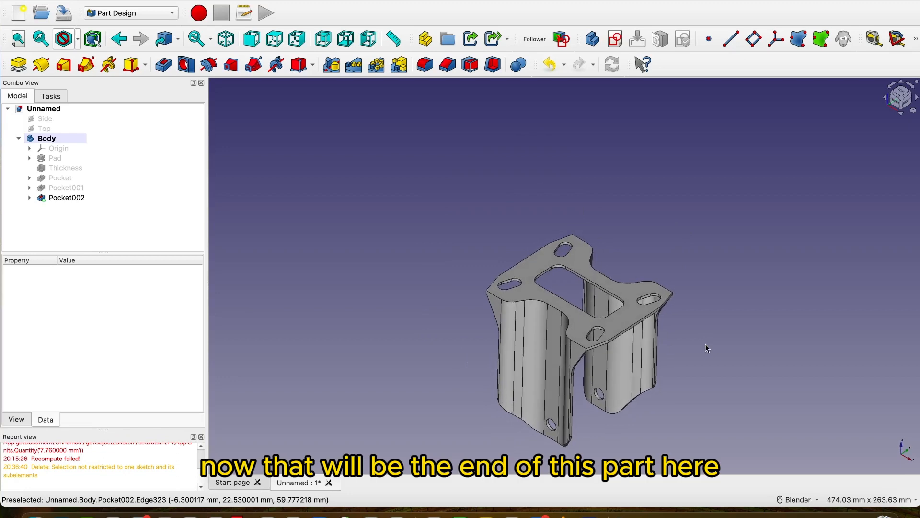
Show the part in isometric view and inspect the central cutout in its top plate.
click(224, 41)
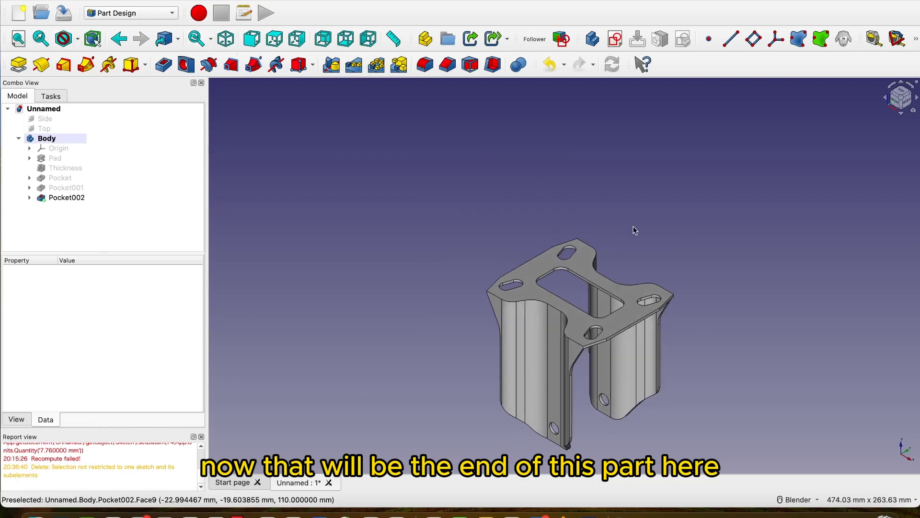
shift+middle_drag(648, 231, 521, 160)
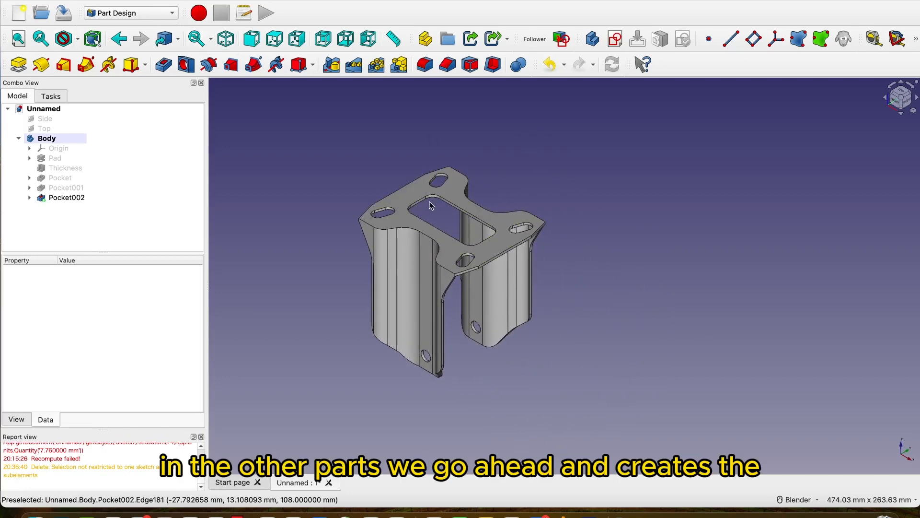
scroll(412, 209, up, 4)
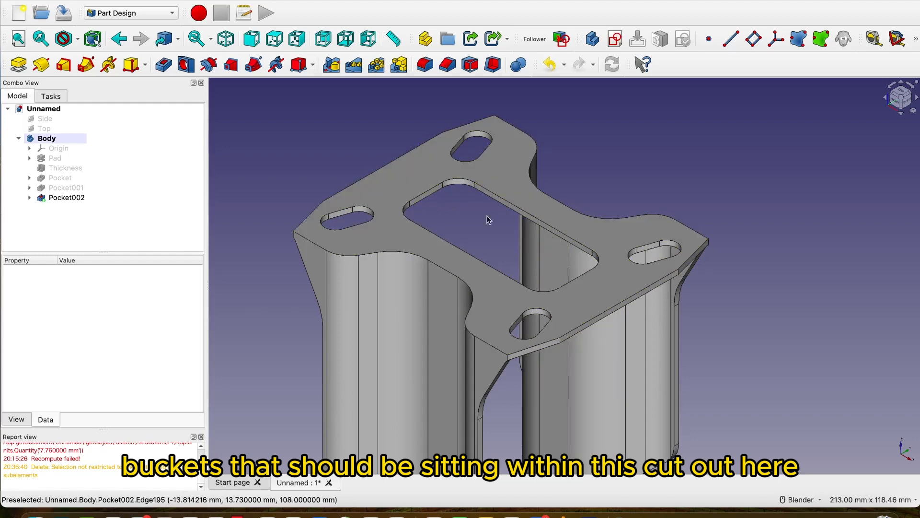
scroll(479, 235, down, 5)
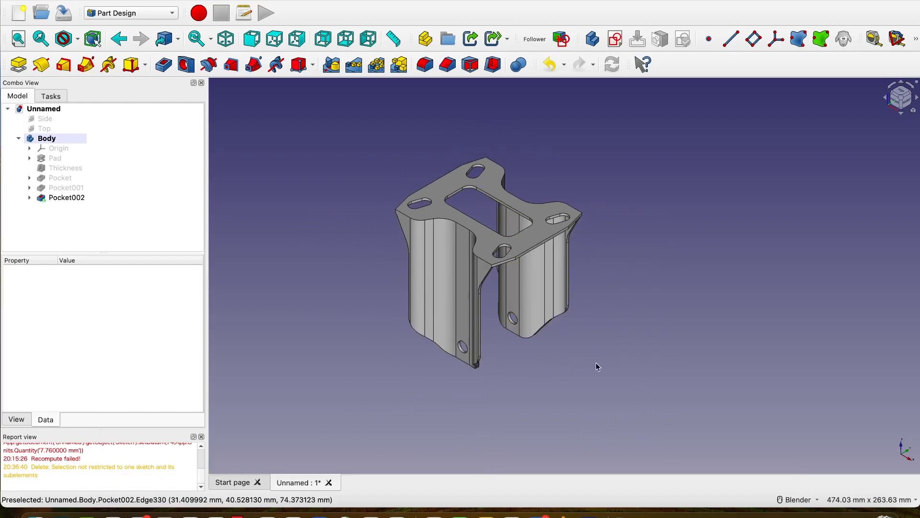